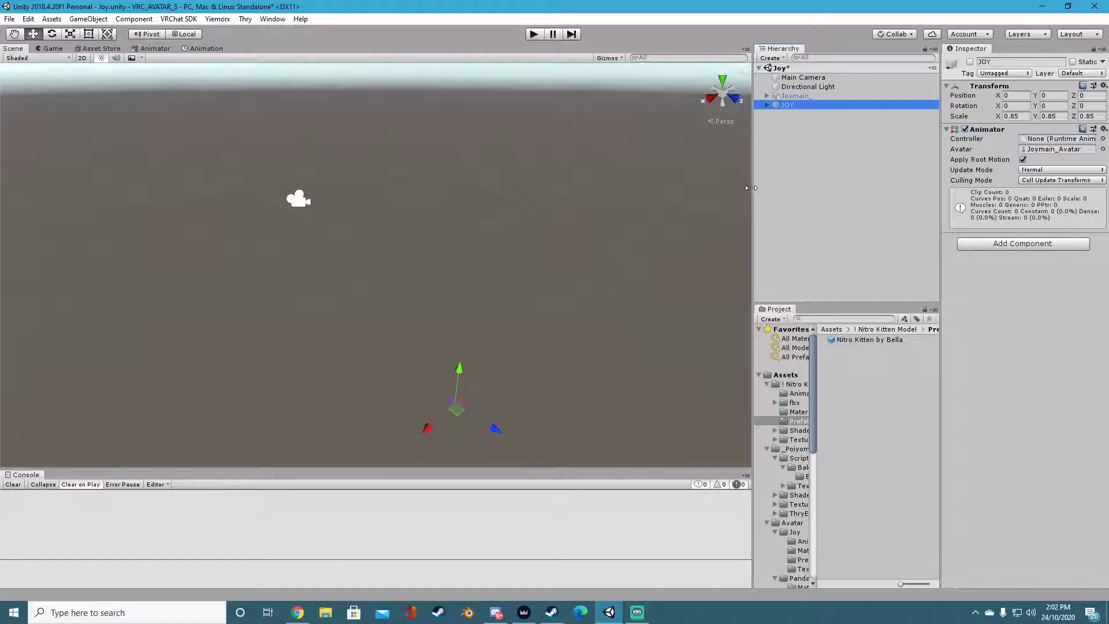
pyautogui.moveTo(754, 190); pyautogui.dragTo(761, 189)
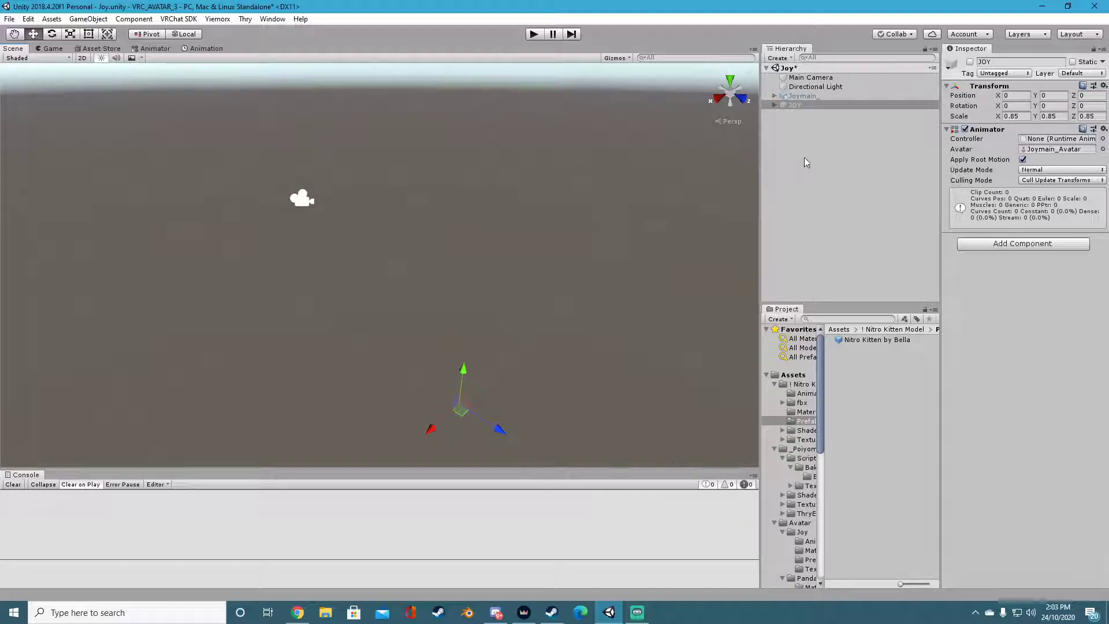
pyautogui.moveTo(759, 181); pyautogui.dragTo(709, 177)
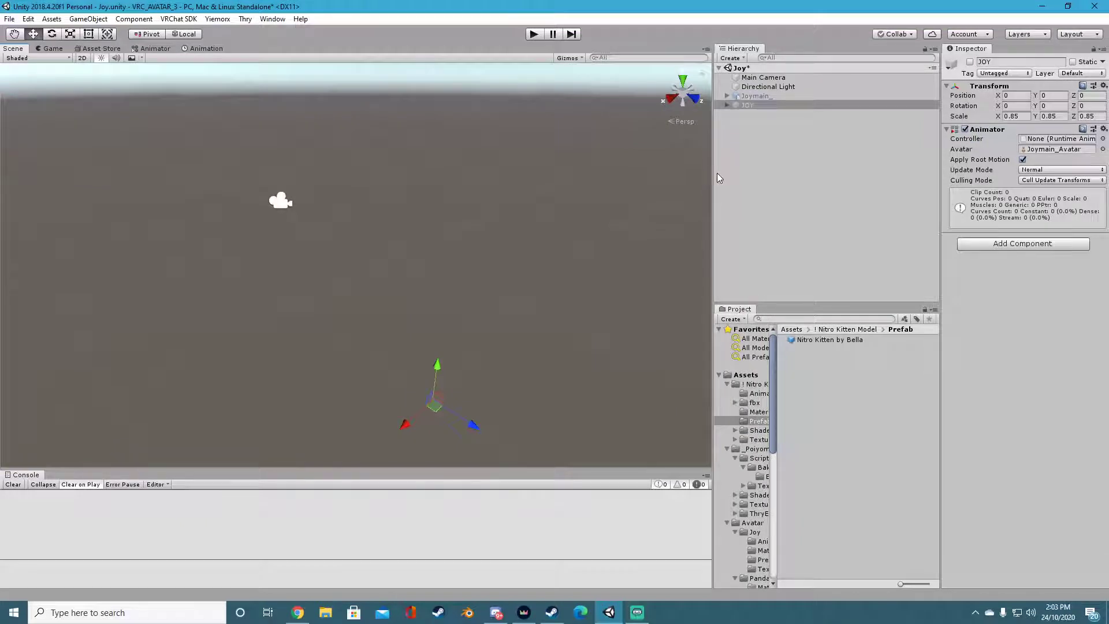
pyautogui.moveTo(716, 172); pyautogui.dragTo(727, 169)
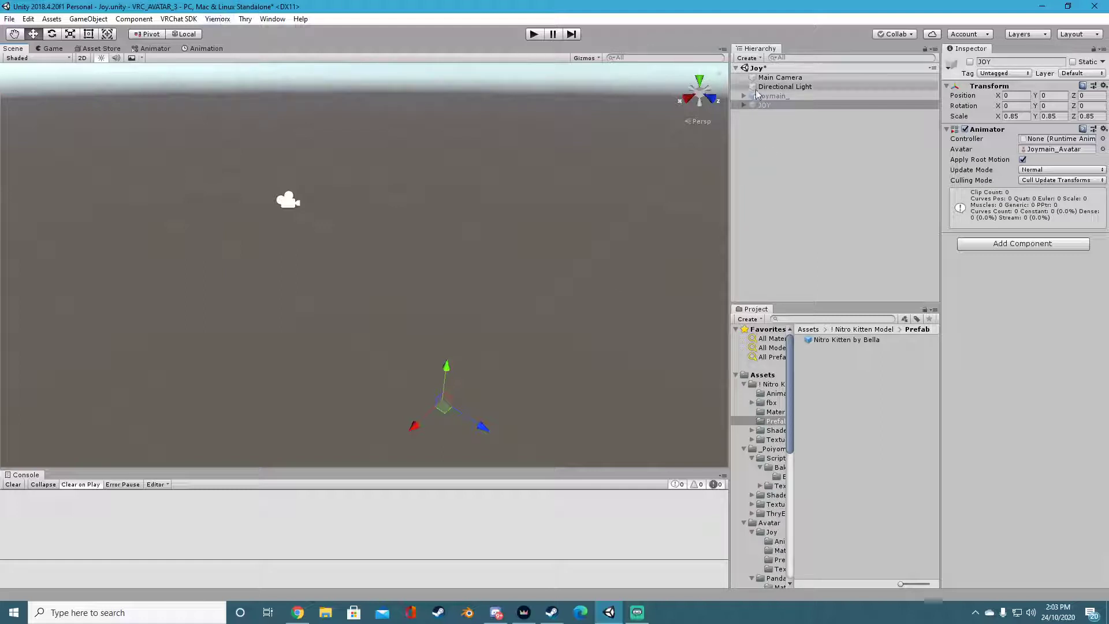
pyautogui.click(757, 148)
pyautogui.moveTo(725, 142)
pyautogui.mouseDown()
pyautogui.moveTo(767, 149)
pyautogui.moveTo(731, 147)
pyautogui.mouseUp()
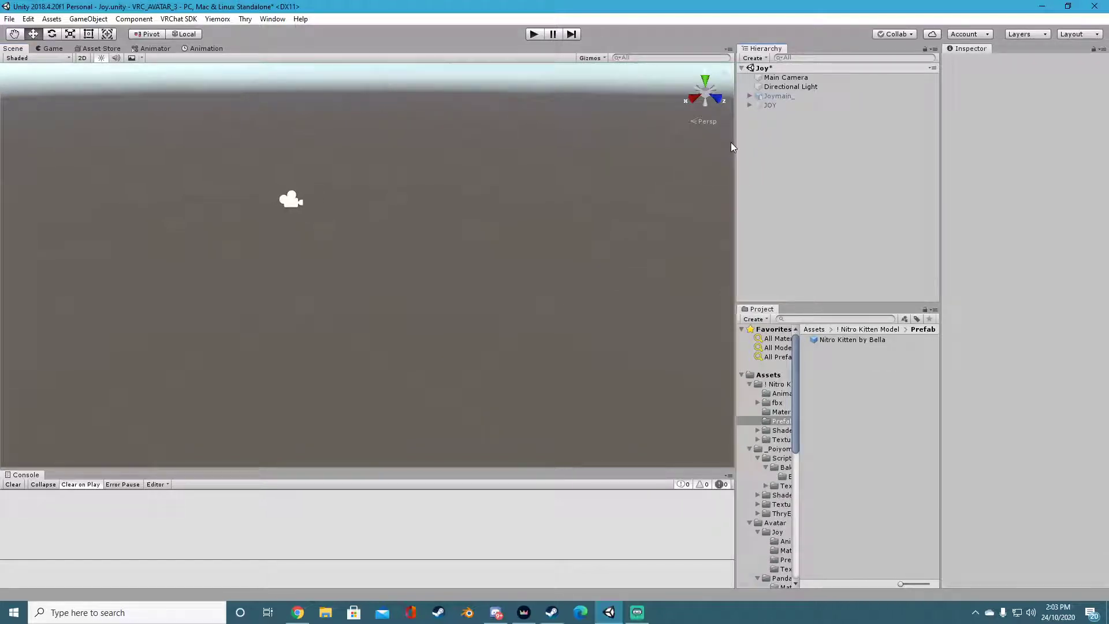
pyautogui.moveTo(732, 155); pyautogui.dragTo(741, 155)
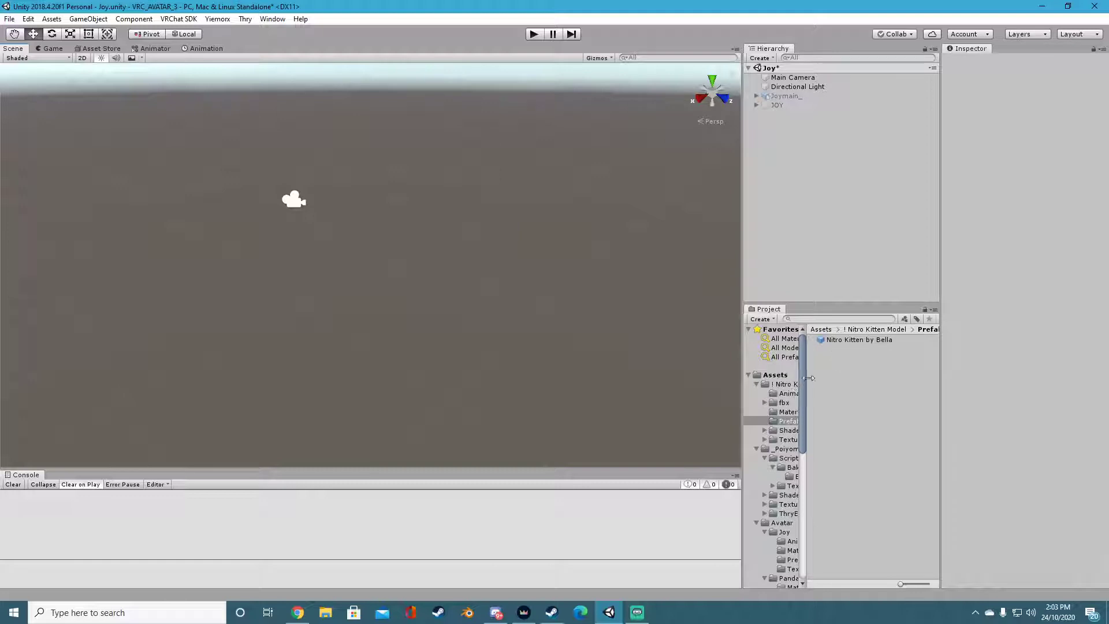
pyautogui.moveTo(808, 378); pyautogui.dragTo(814, 378)
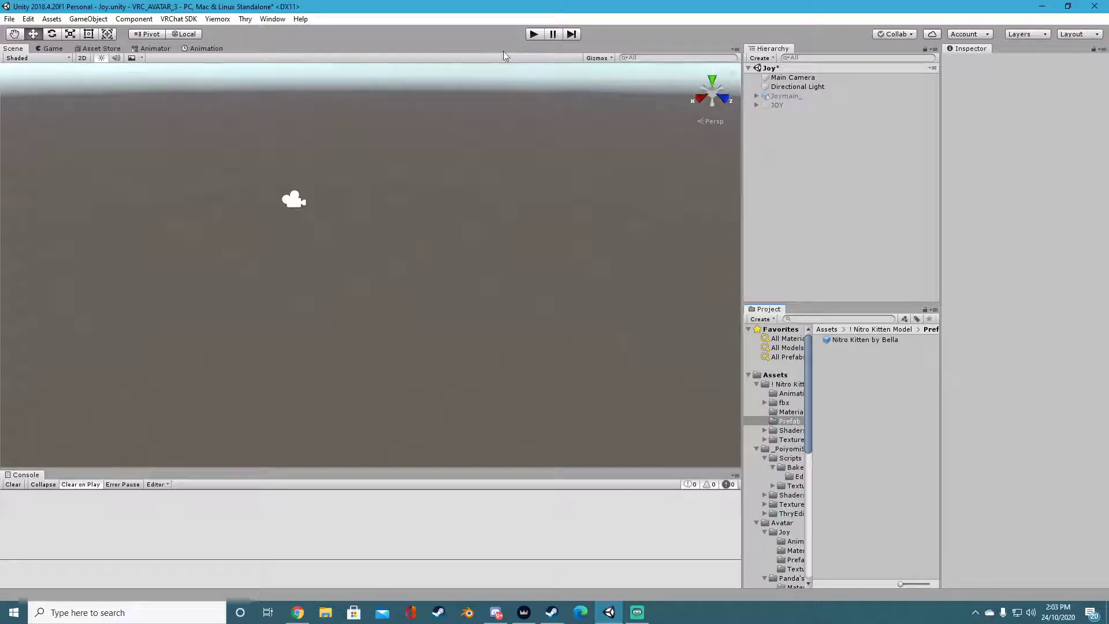
pyautogui.click(225, 23)
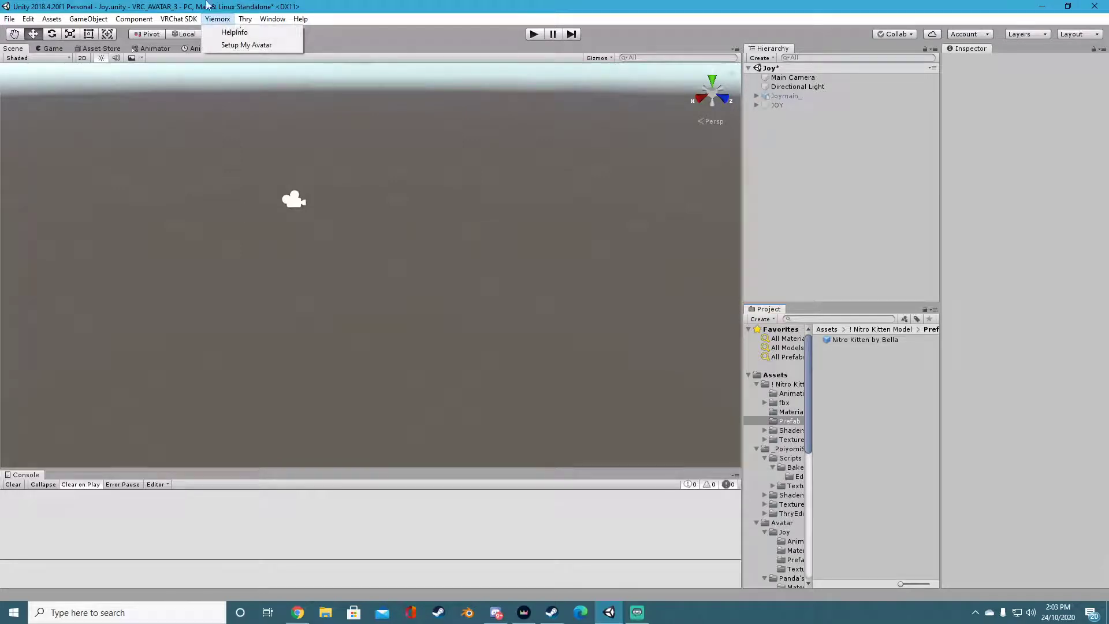
pyautogui.click(224, 36)
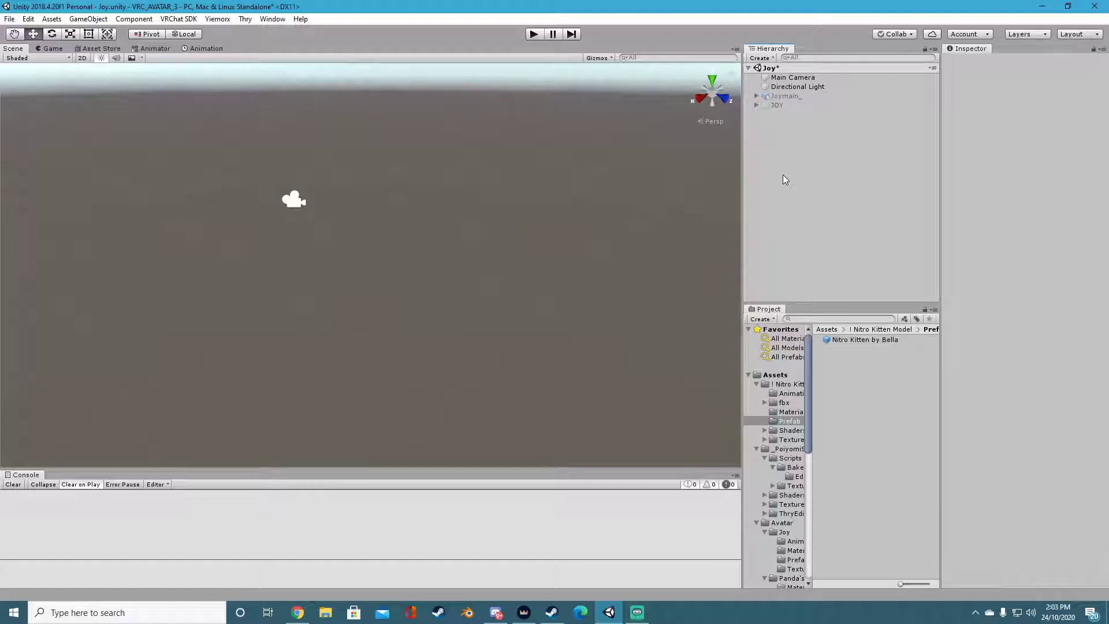
pyautogui.moveTo(743, 178)
pyautogui.mouseDown()
pyautogui.moveTo(700, 178)
pyautogui.moveTo(748, 178)
pyautogui.mouseUp()
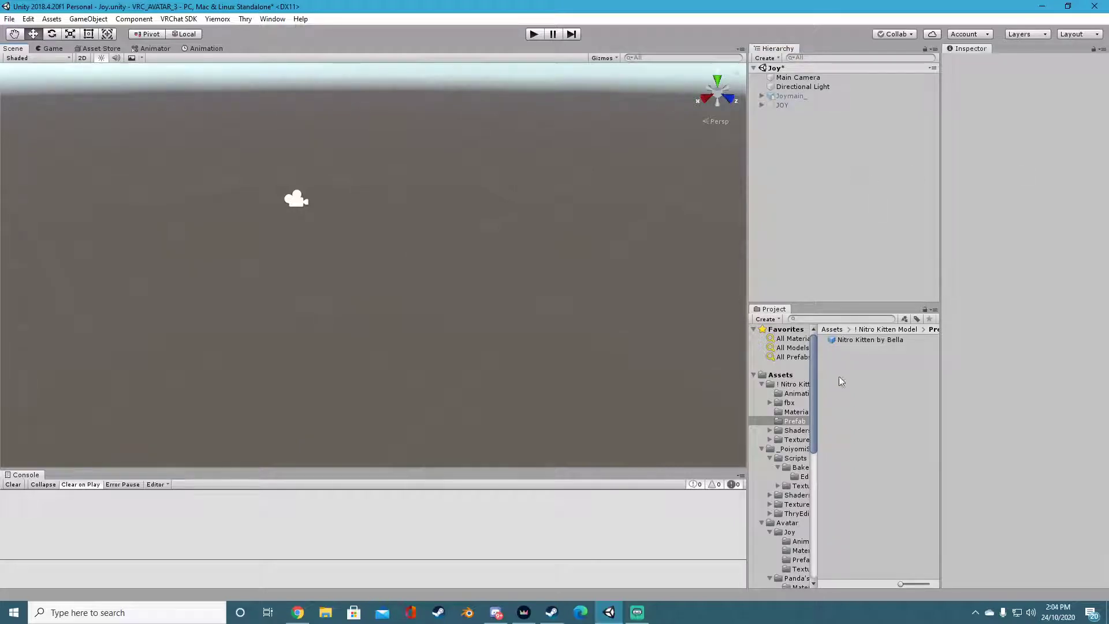
# Step: Add the Nitro Kitten by Bella prefab to the Joy scene as a top-level object
pyautogui.click(877, 341)
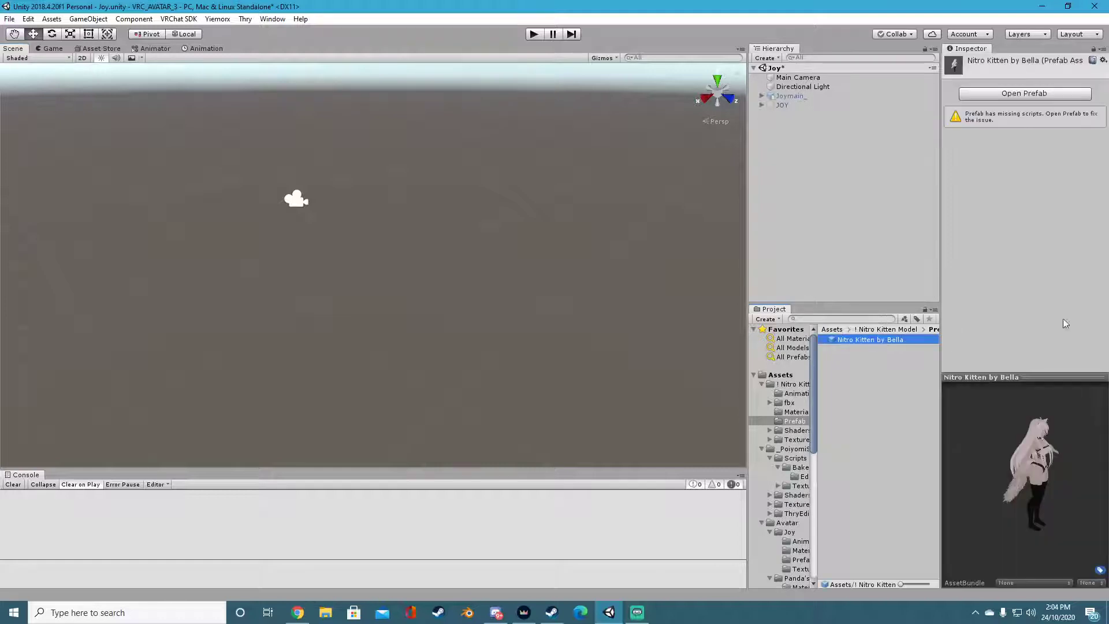
pyautogui.moveTo(859, 341); pyautogui.dragTo(804, 114)
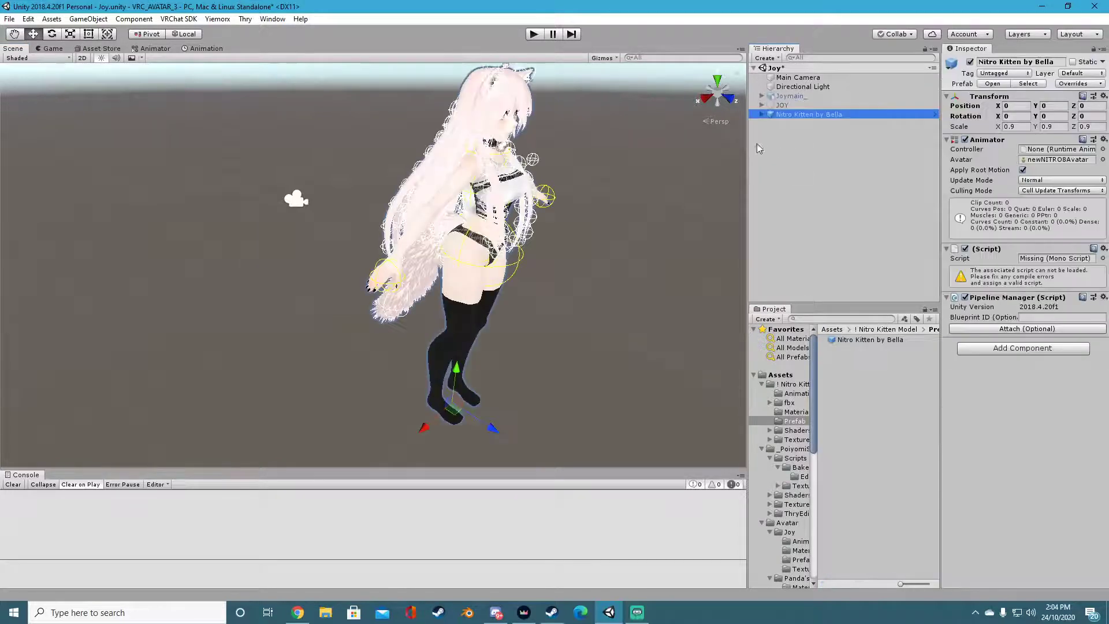
pyautogui.moveTo(578, 190); pyautogui.dragTo(564, 193, button='middle')
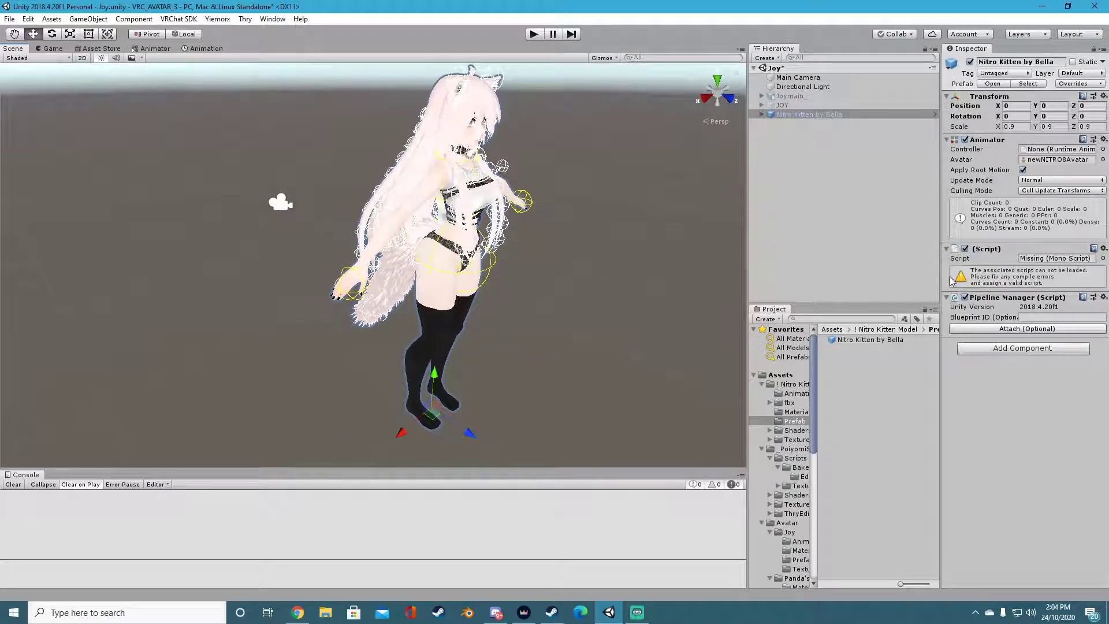
# Step: Remove the missing Script component and the Pipeline Manager component from the Nitro Kitten by Bella avatar
pyautogui.click(1104, 250)
pyautogui.click(1029, 278)
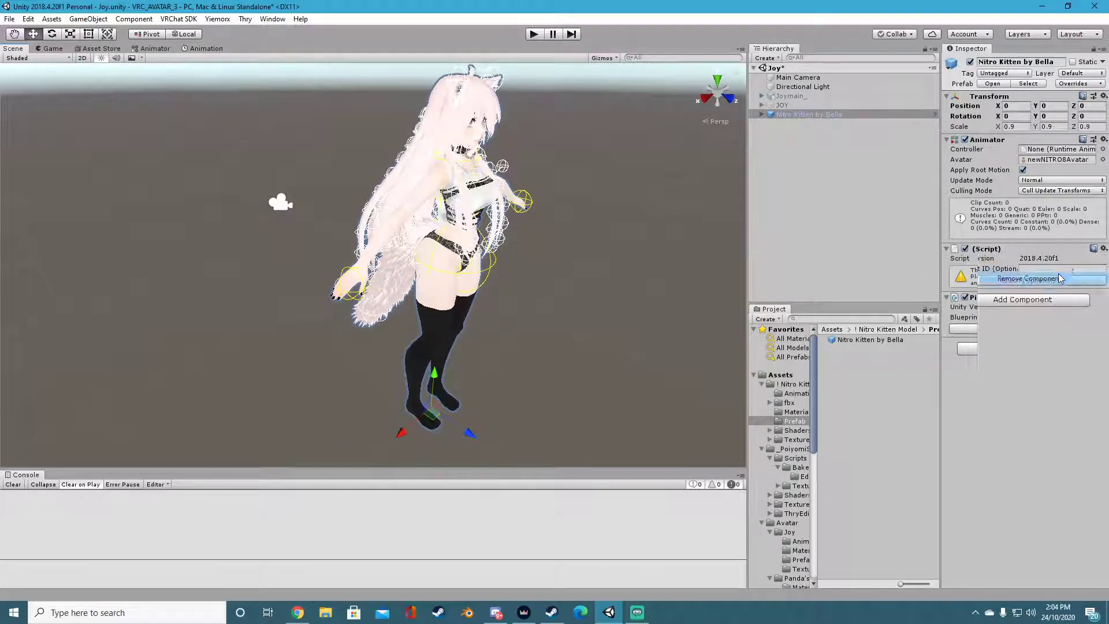
pyautogui.click(1103, 248)
pyautogui.click(1030, 278)
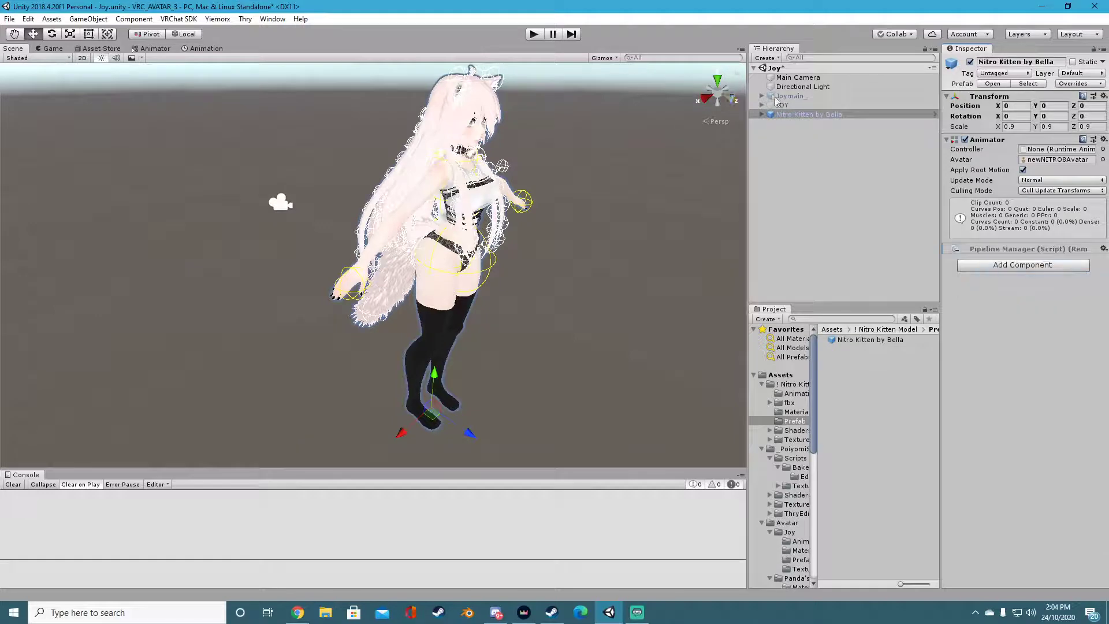
# Step: Run the scene in Play mode, move the avatar around to check how its hair and tail react, and stop playback
pyautogui.moveTo(617, 224)
pyautogui.keyDown('alt'); pyautogui.mouseDown()
pyautogui.moveTo(581, 227)
pyautogui.moveTo(601, 232)
pyautogui.moveTo(617, 211)
pyautogui.mouseUp(); pyautogui.keyUp('alt')
pyautogui.click(534, 34)
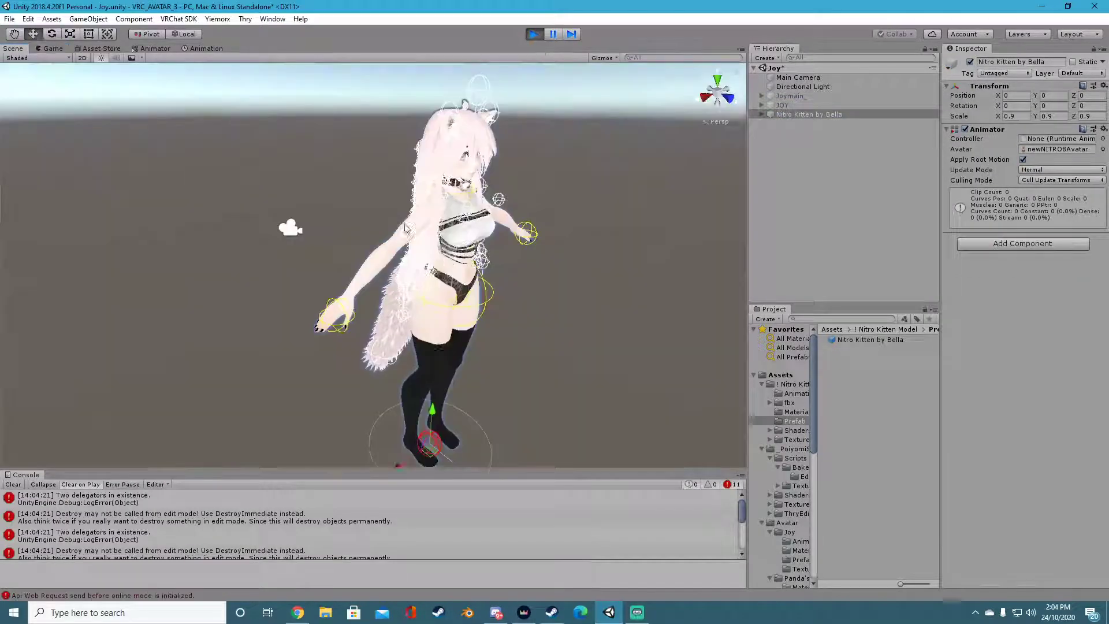
pyautogui.moveTo(405, 224); pyautogui.dragTo(414, 239, button='right')
pyautogui.moveTo(386, 444); pyautogui.dragTo(454, 459)
pyautogui.keyDown('alt'); pyautogui.moveTo(453, 460); pyautogui.dragTo(425, 248); pyautogui.keyUp('alt')
pyautogui.moveTo(418, 344); pyautogui.dragTo(364, 349)
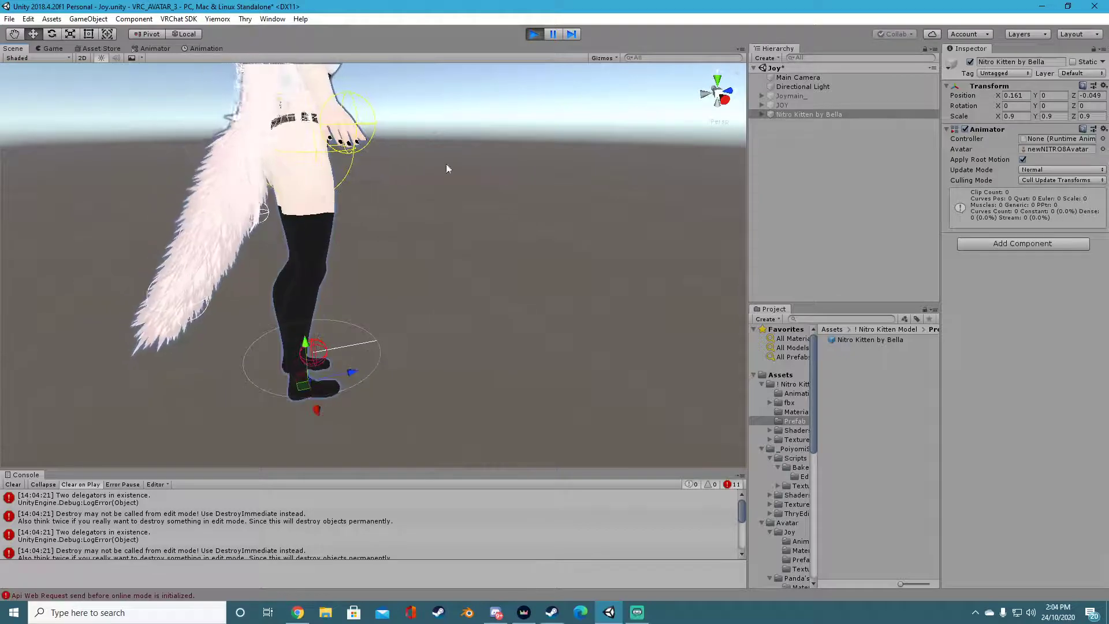
pyautogui.click(534, 34)
pyautogui.keyDown('alt'); pyautogui.moveTo(535, 108); pyautogui.dragTo(439, 180); pyautogui.keyUp('alt')
pyautogui.moveTo(536, 188); pyautogui.dragTo(460, 214, button='middle')
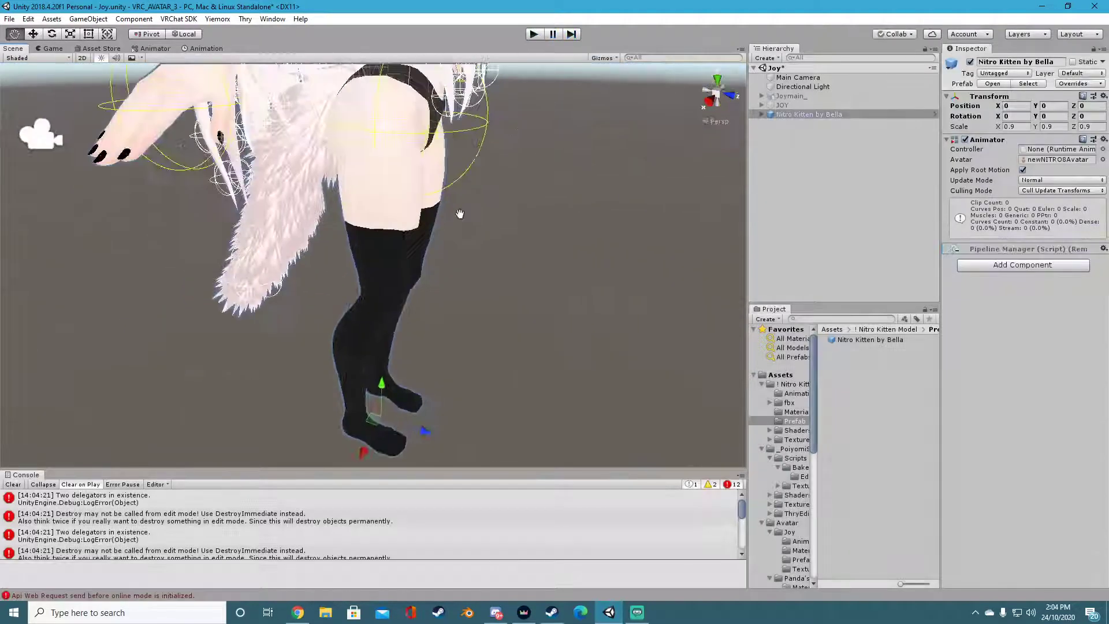
pyautogui.keyDown('alt'); pyautogui.moveTo(531, 220); pyautogui.dragTo(472, 215); pyautogui.keyUp('alt')
pyautogui.scroll(-3, 472, 215)
pyautogui.scroll(-2, 544, 205)
pyautogui.moveTo(544, 206); pyautogui.dragTo(526, 211, button='middle')
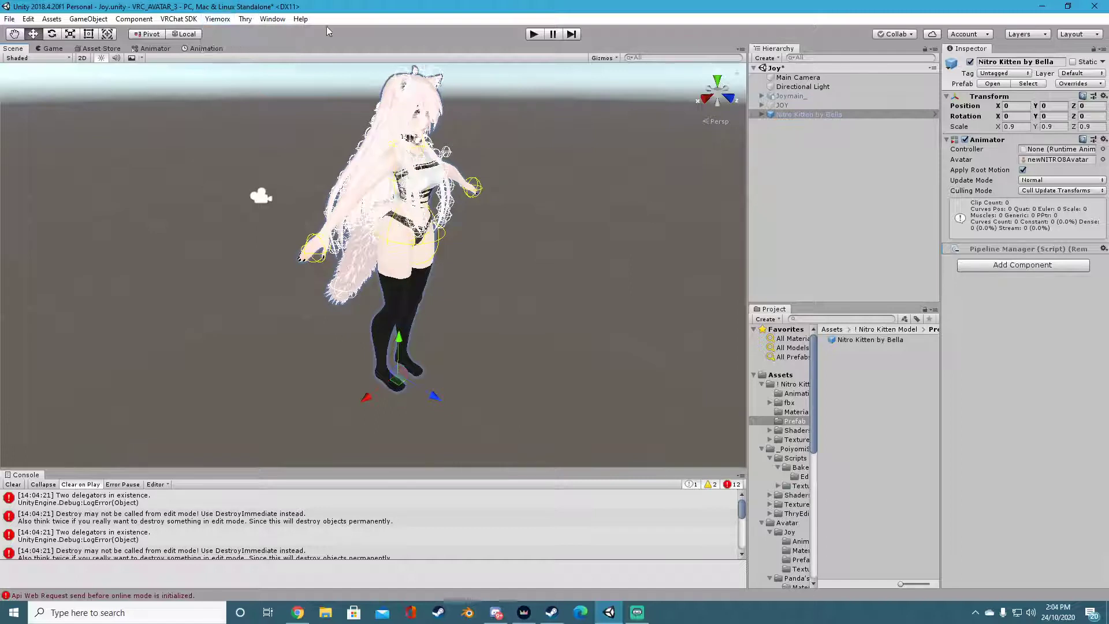
# Step: Look through the root Assets folder for the YiemorxAutoSetup v3 package and the YiemorxAutoSetup folder
pyautogui.click(301, 19)
pyautogui.click(780, 375)
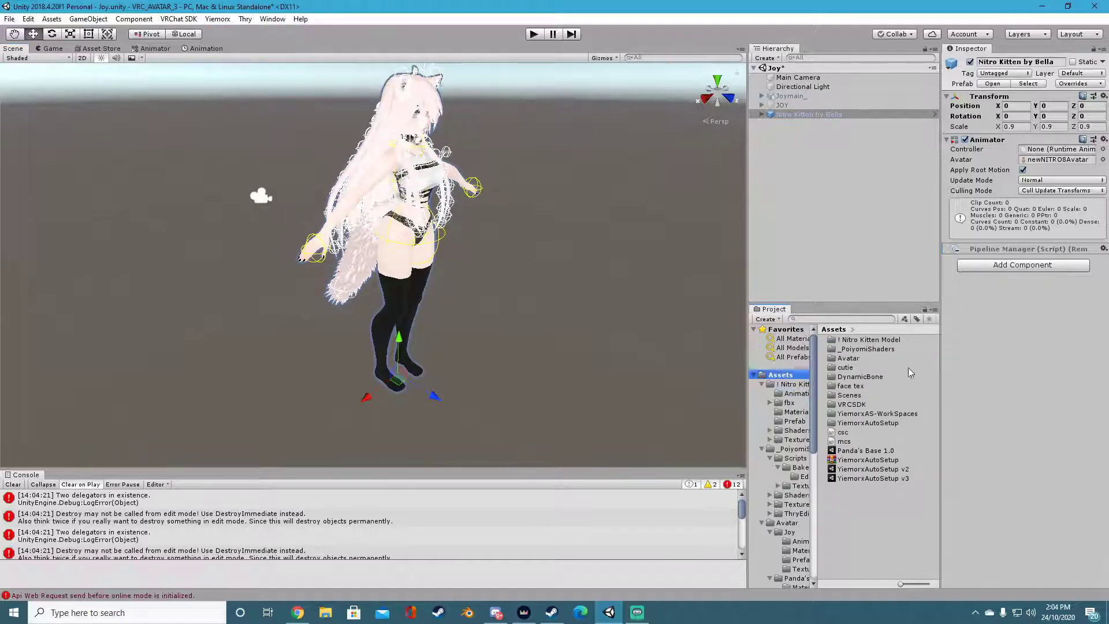
pyautogui.click(873, 478)
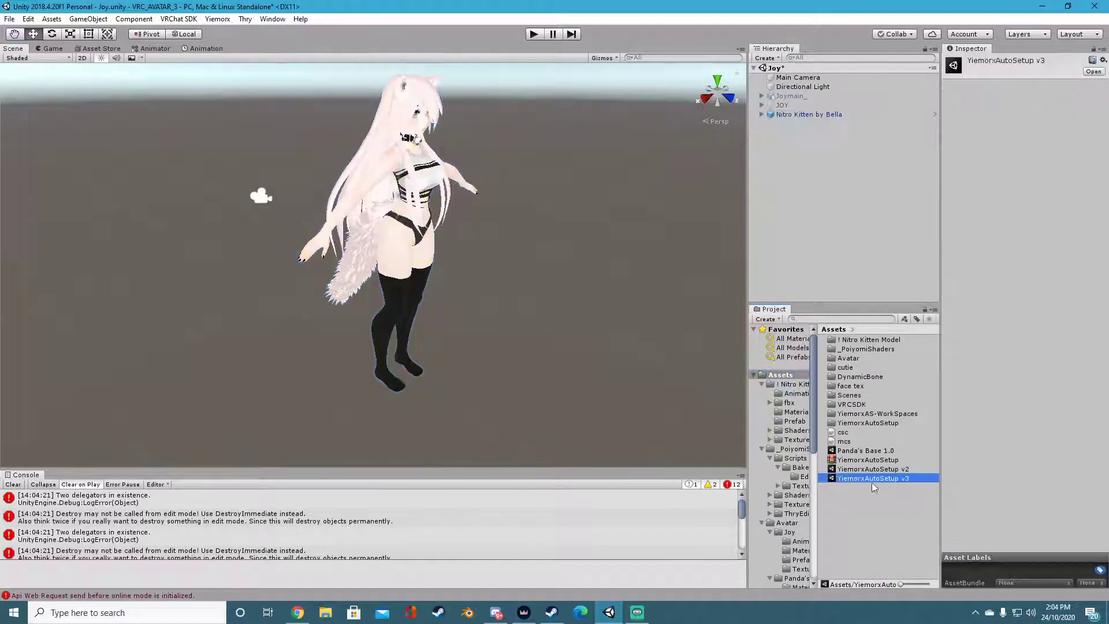
pyautogui.click(779, 376)
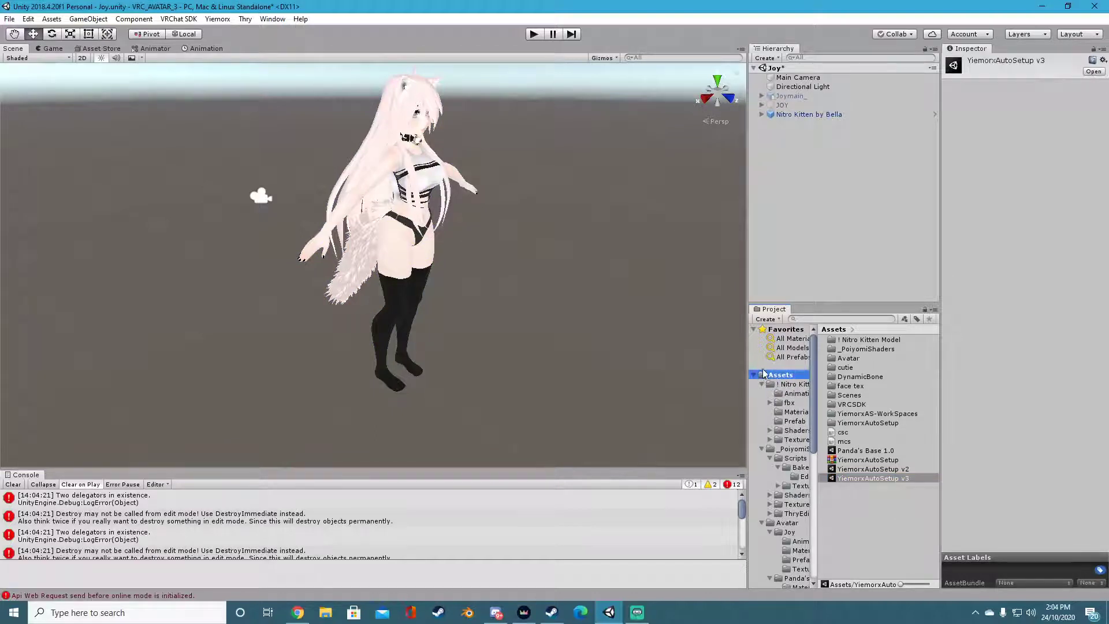
pyautogui.click(865, 423)
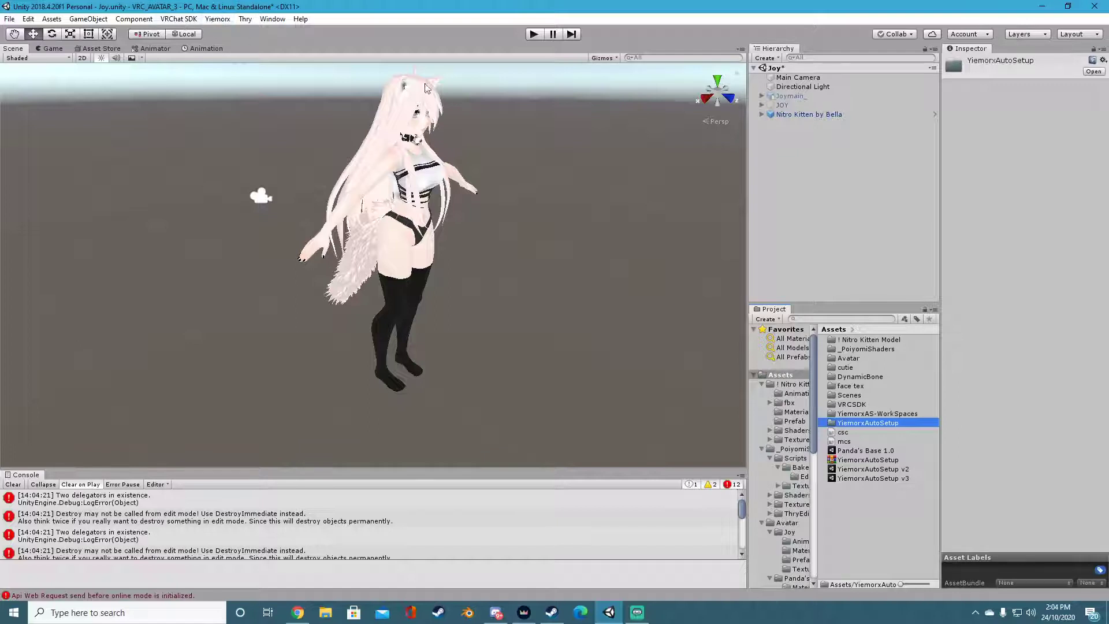
# Step: Open Yiemorx's Setup My Avatar tool and place its window clear of the avatar
pyautogui.click(218, 19)
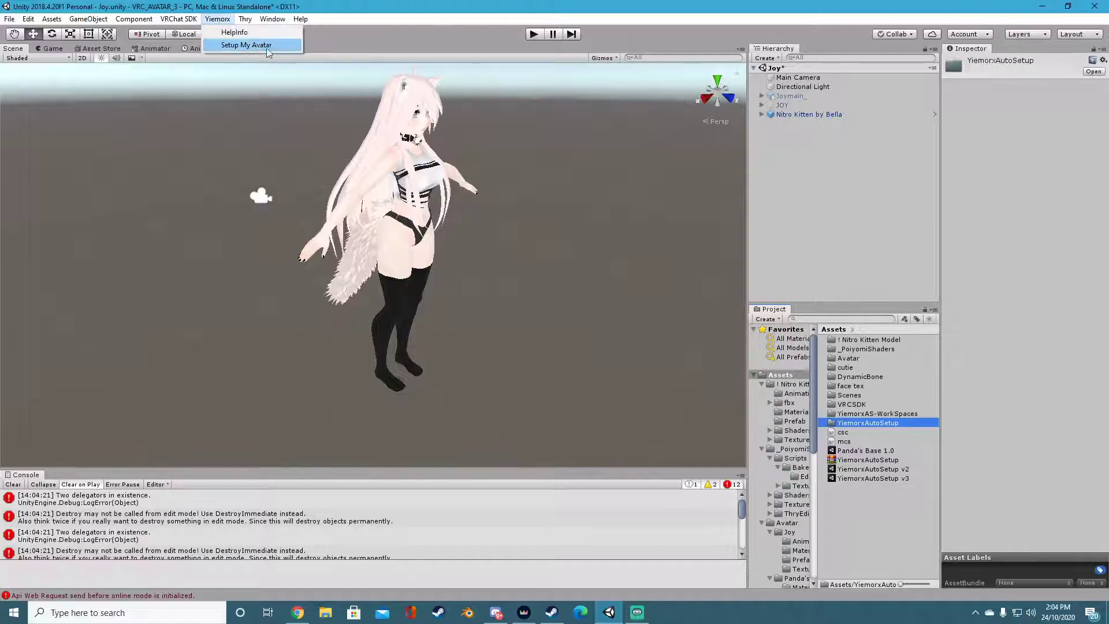
pyautogui.click(227, 45)
pyautogui.moveTo(572, 157); pyautogui.dragTo(150, 158)
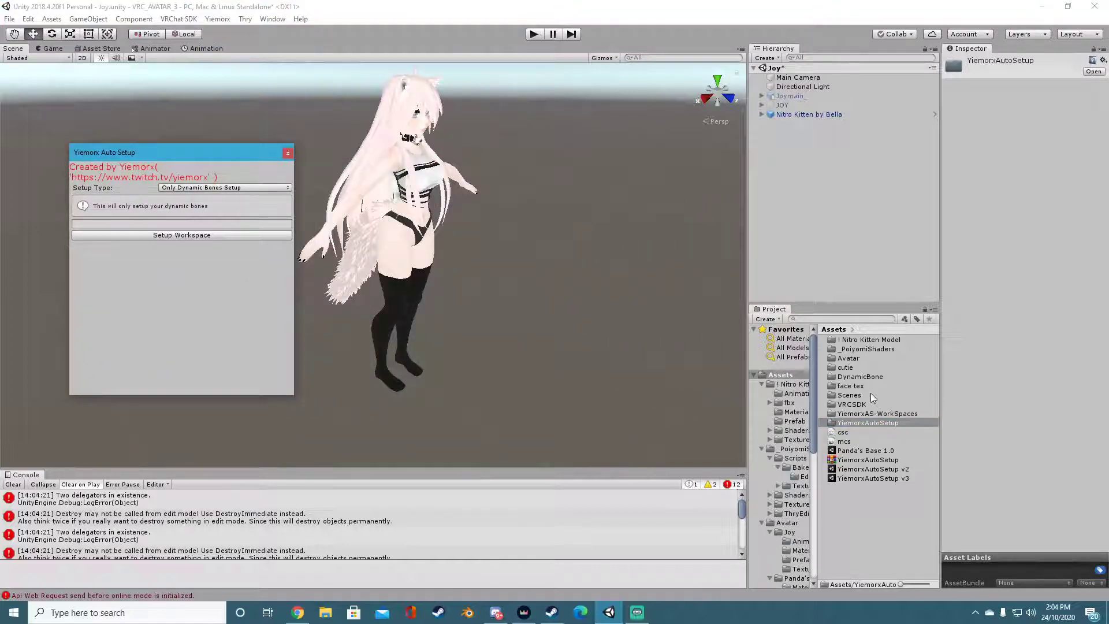
# Step: Select the DynamicBone folder in Assets and clear all messages from the console
pyautogui.click(856, 378)
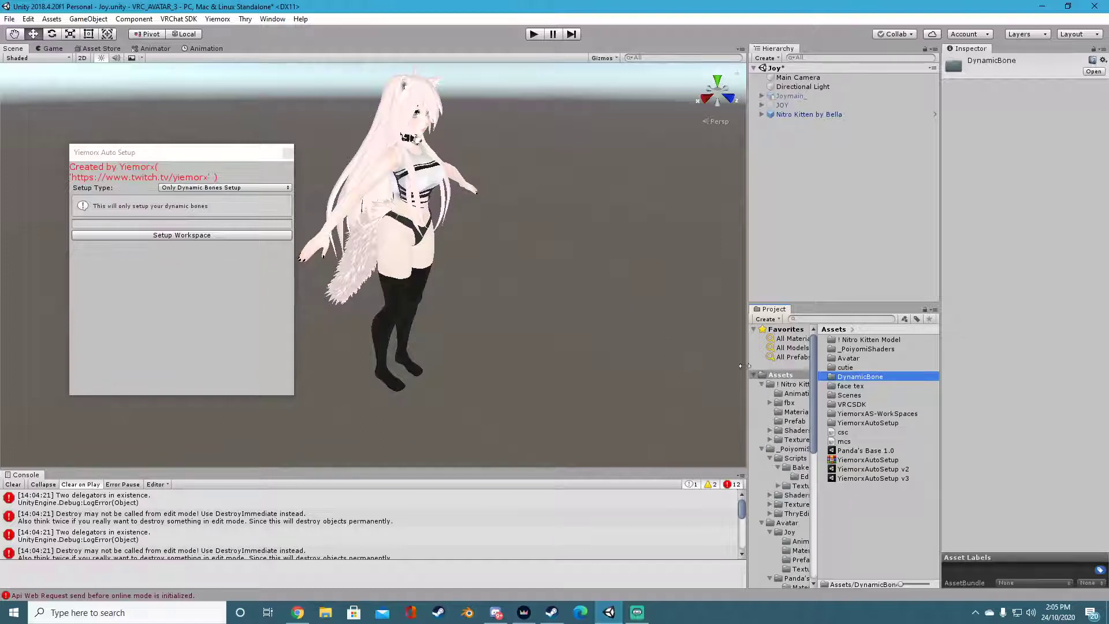
pyautogui.moveTo(116, 153); pyautogui.dragTo(511, 199)
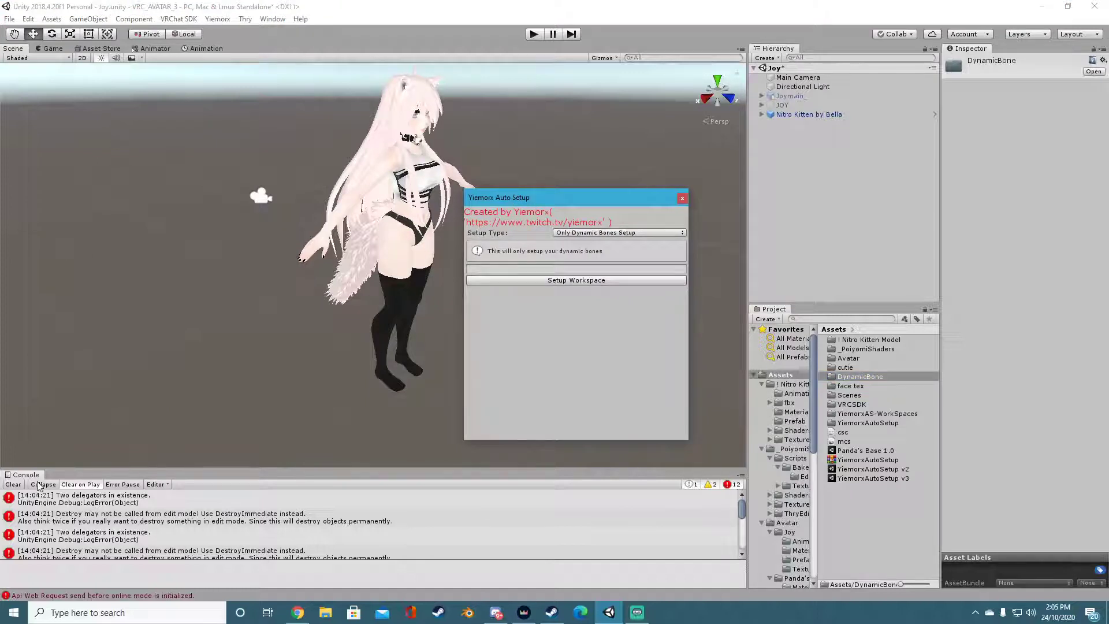
pyautogui.click(12, 484)
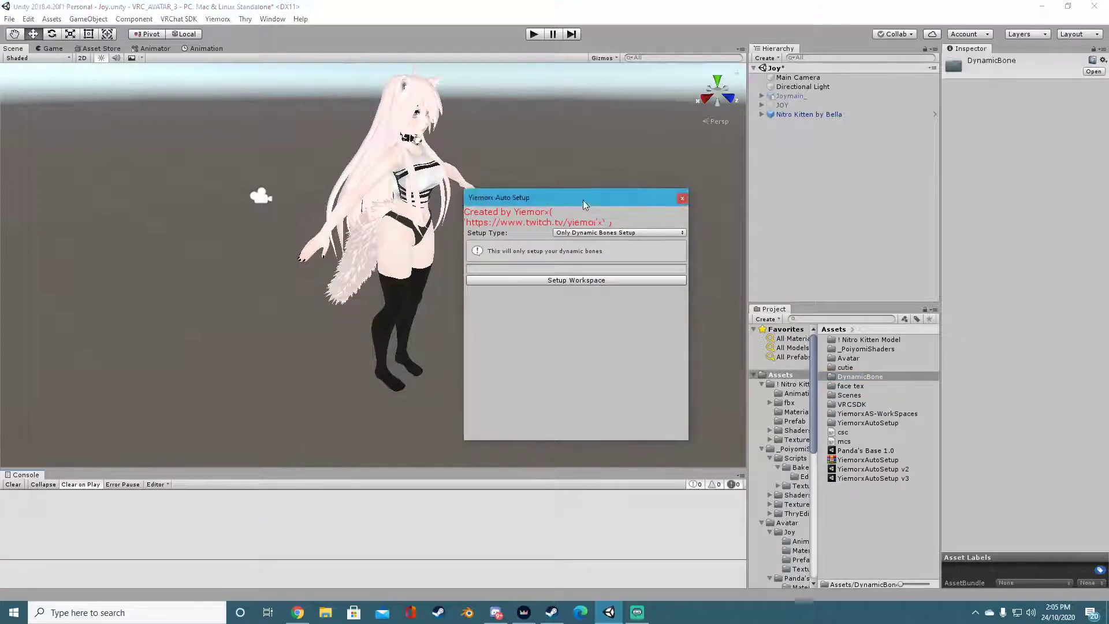
pyautogui.moveTo(583, 200); pyautogui.dragTo(589, 213)
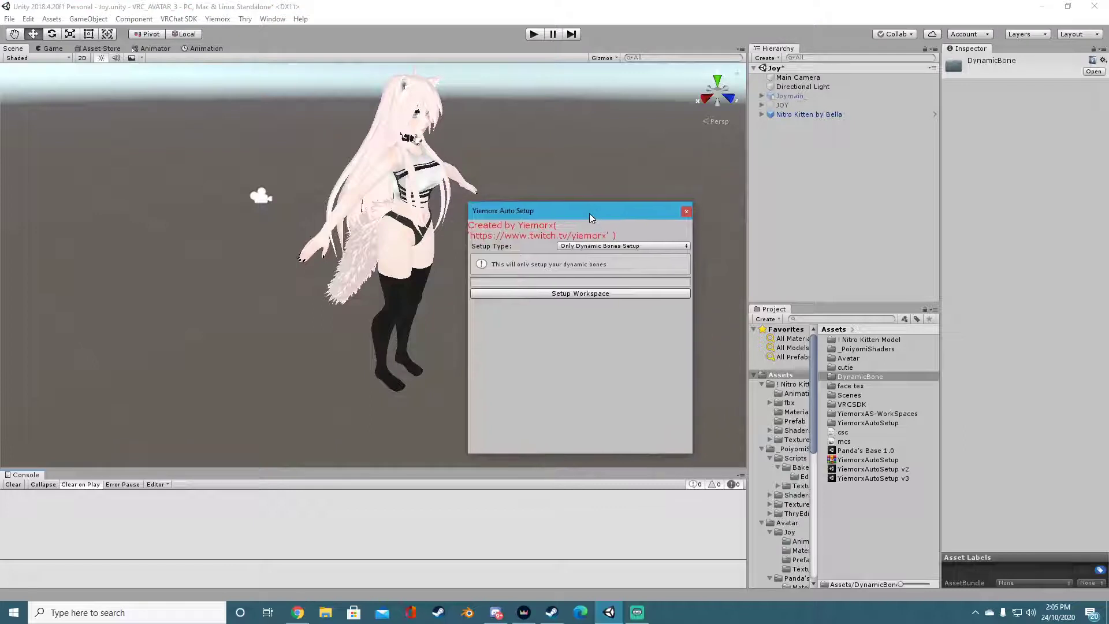
# Step: Review the available setup types in the Yiemorx Auto Setup window, keeping Only Dynamic Bones Setup
pyautogui.click(584, 248)
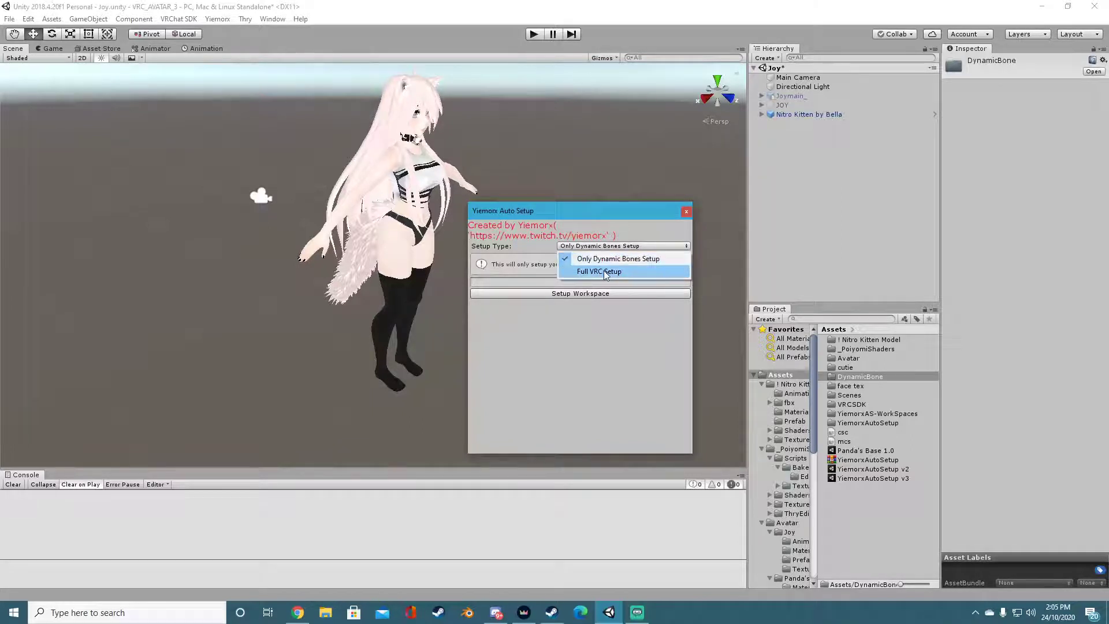
pyautogui.moveTo(600, 211); pyautogui.dragTo(624, 198)
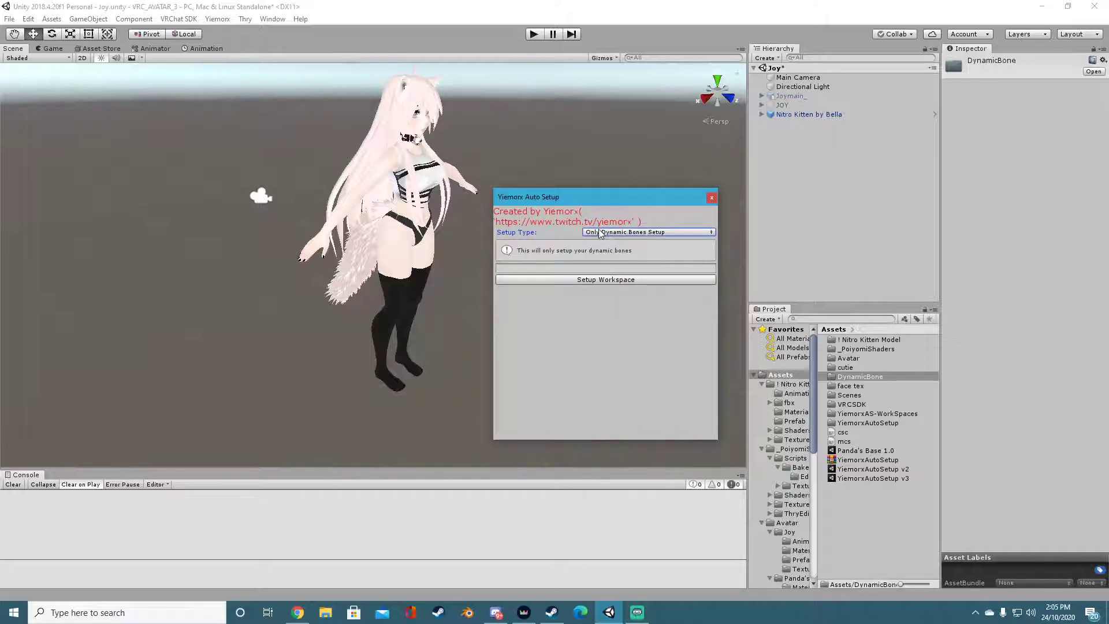
pyautogui.click(613, 233)
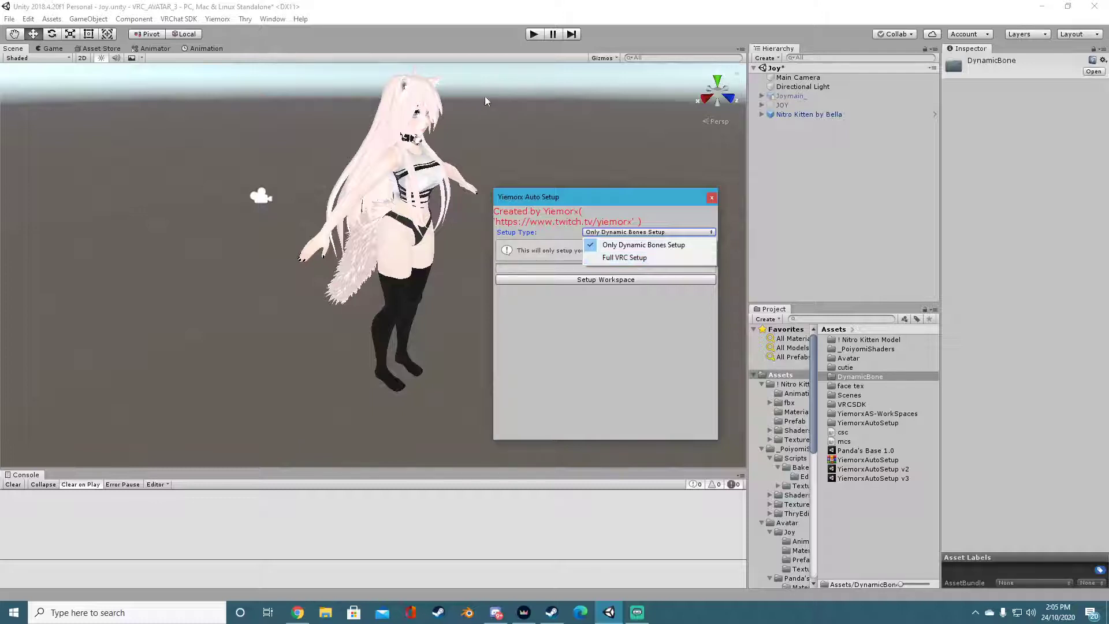
pyautogui.click(643, 200)
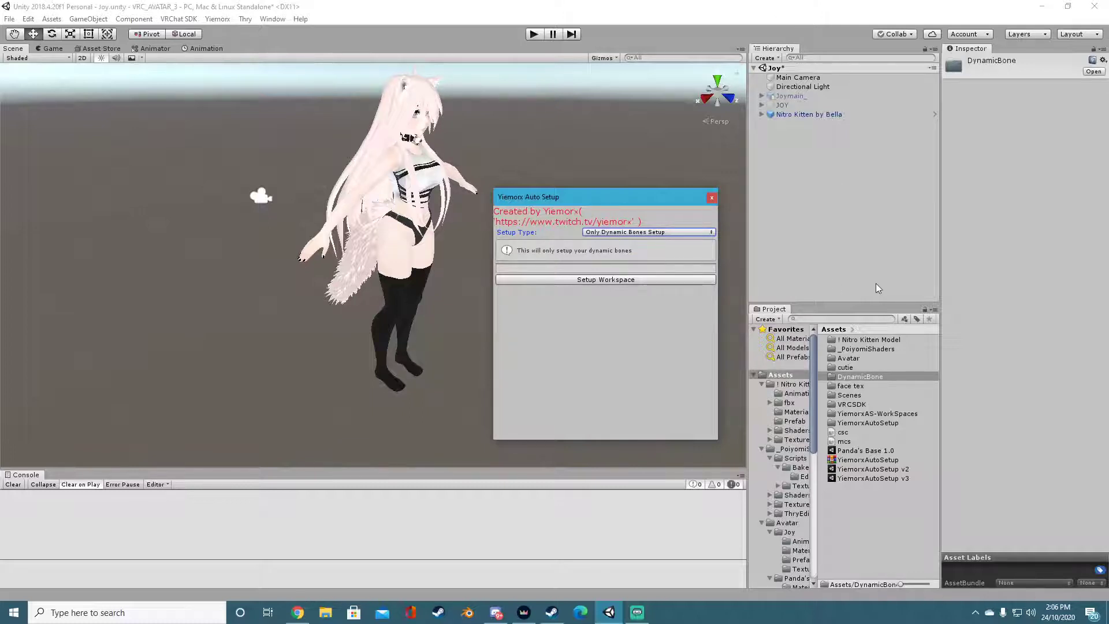
pyautogui.scroll(-6, 785, 479)
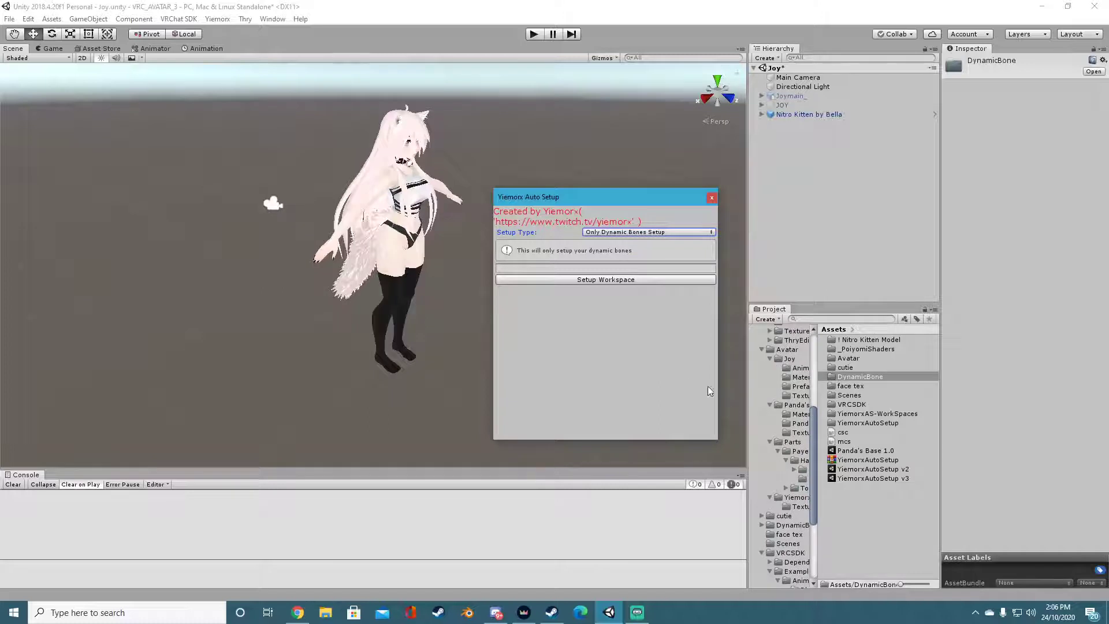
pyautogui.moveTo(582, 192); pyautogui.dragTo(571, 178)
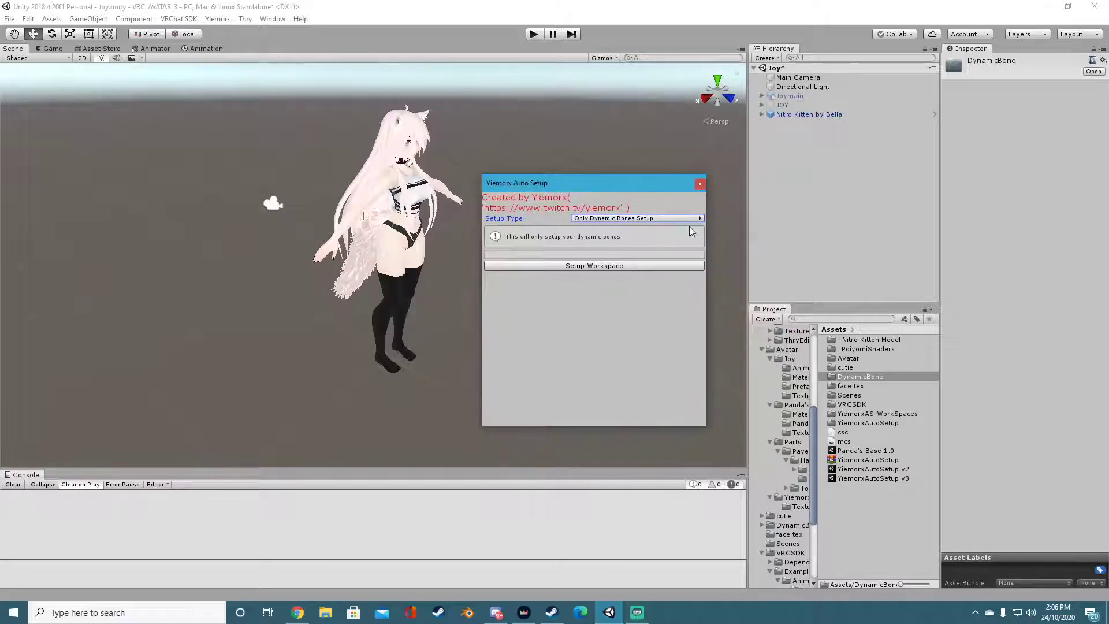
pyautogui.press('y')
pyautogui.press('e')
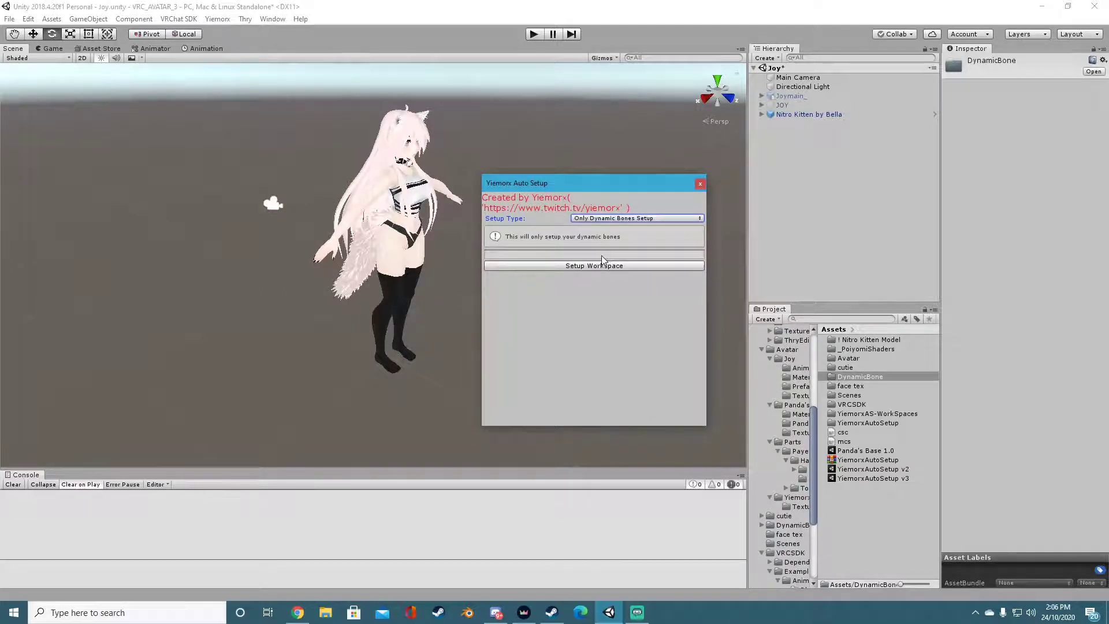
# Step: Set up a workspace named Yiemorx with the setup type kept at Only Dynamic Bones Setup
pyautogui.click(601, 255)
pyautogui.write('Yiemorx')
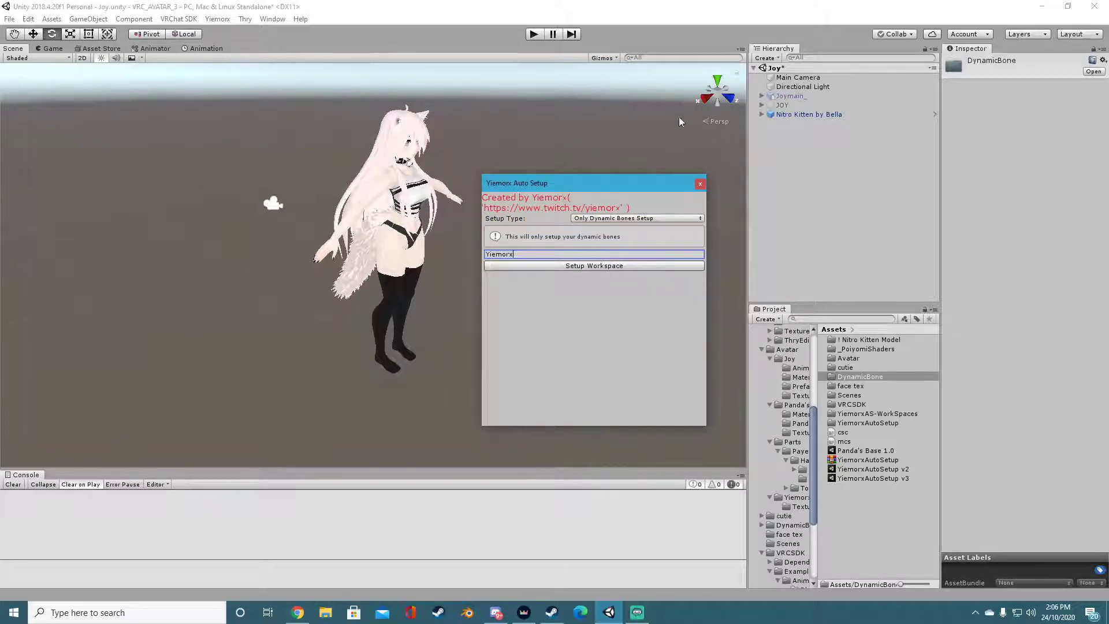
pyautogui.click(623, 219)
pyautogui.click(571, 310)
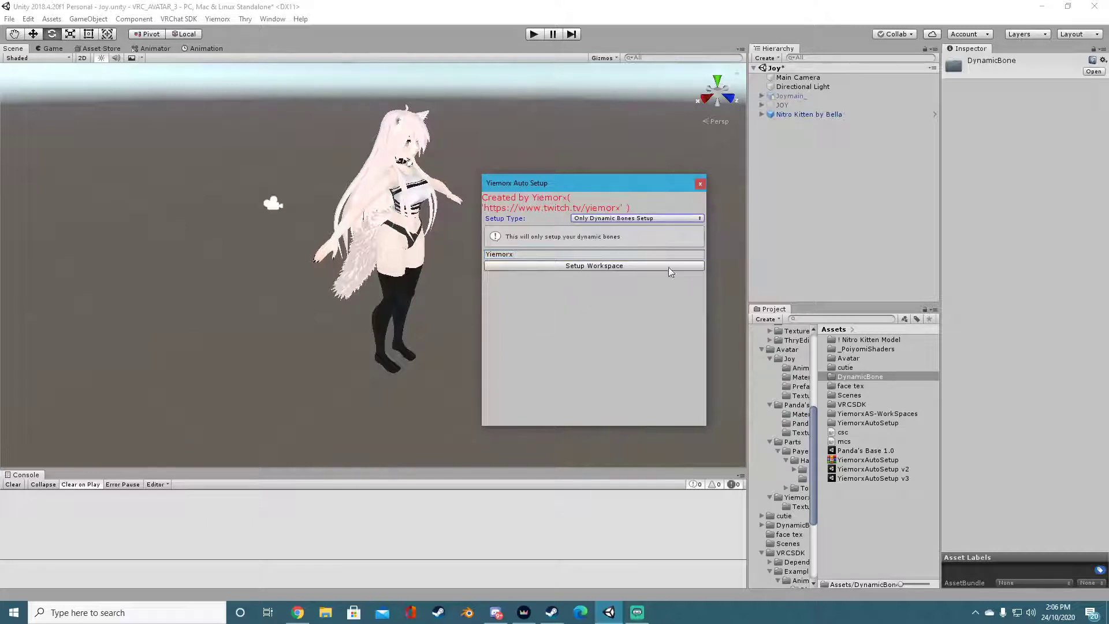
pyautogui.click(556, 266)
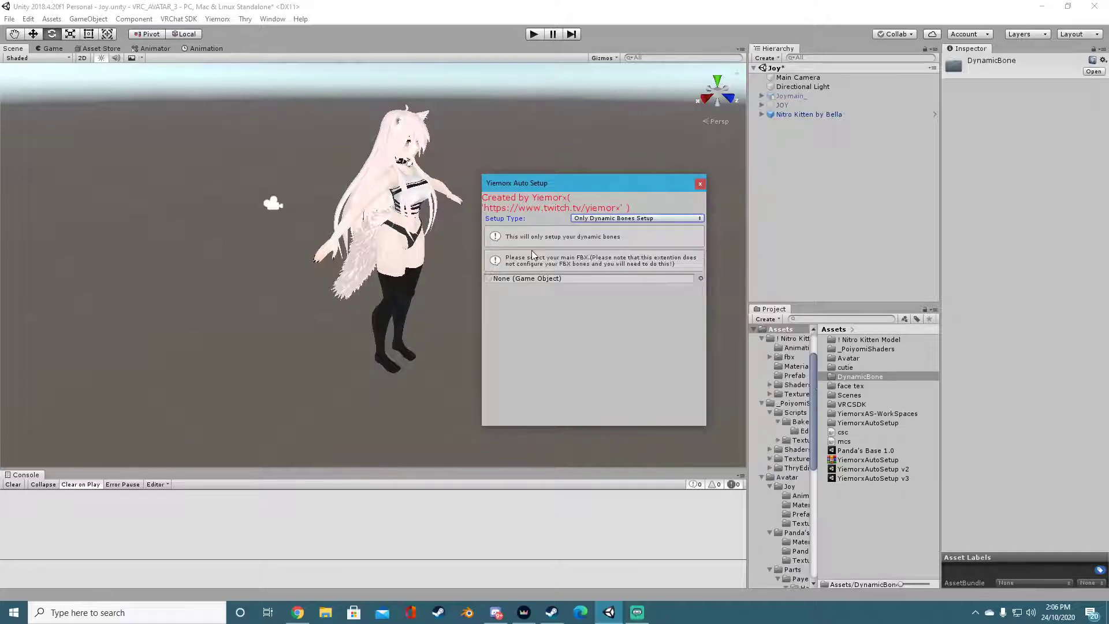
# Step: Close the Yiemorx Auto Setup window and delete the Yiemorx, Yiemorx 1 and Yiemorx 2 folders from YiemorxAS-WorkSpaces
pyautogui.scroll(-10, 814, 522)
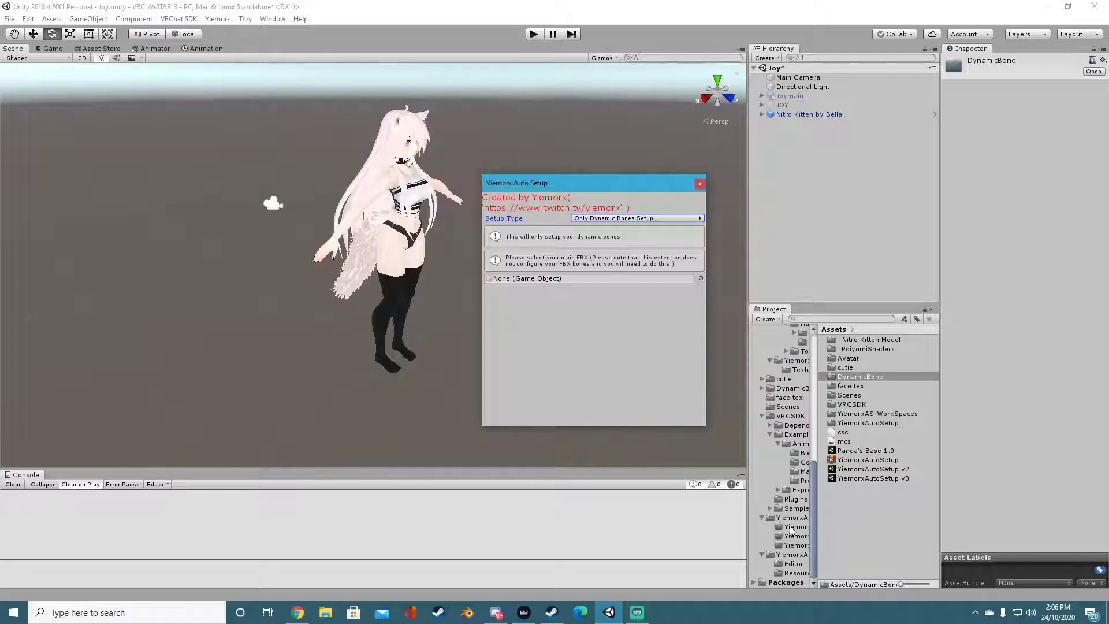
pyautogui.click(791, 519)
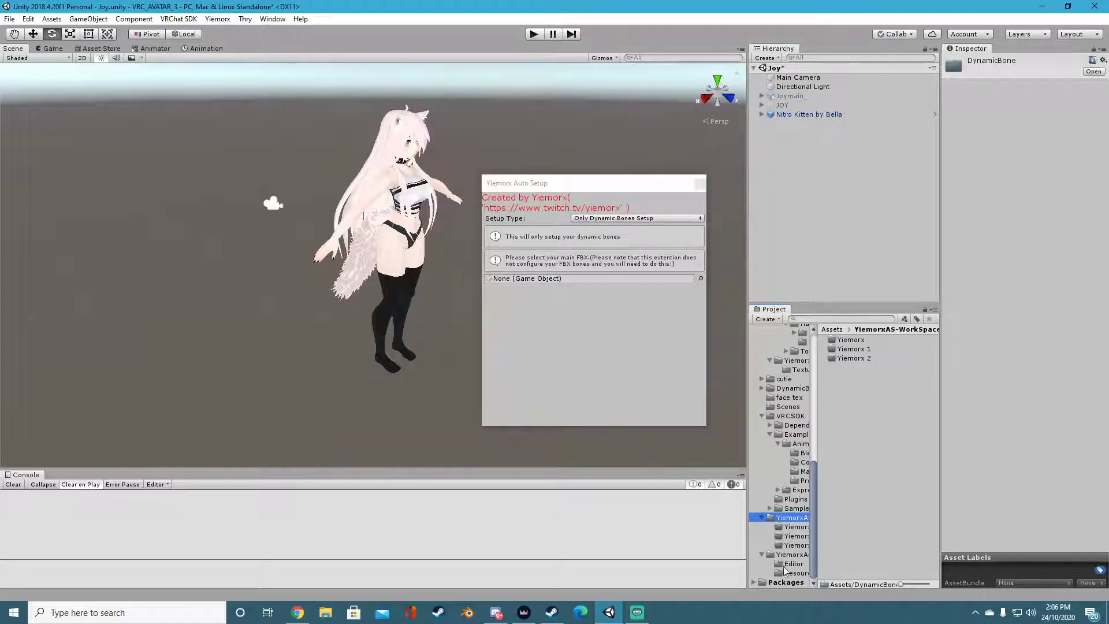
pyautogui.click(700, 183)
pyautogui.click(860, 340)
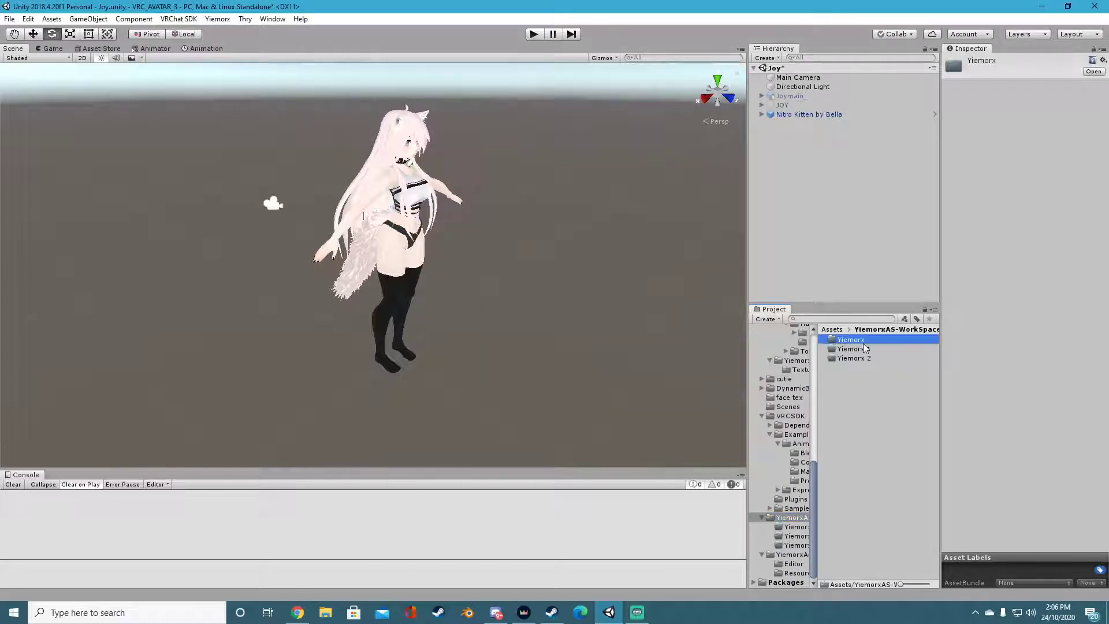
pyautogui.keyDown('shift'); pyautogui.click(851, 358); pyautogui.keyUp('shift')
pyautogui.press('Delete')
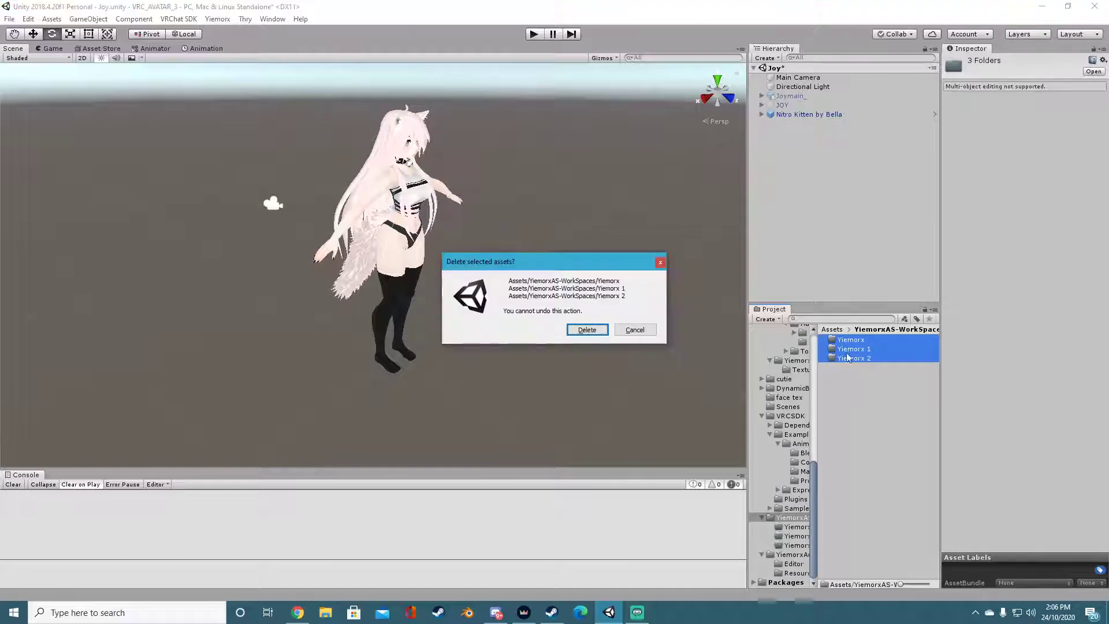
pyautogui.click(587, 330)
# Step: Reopen Setup My Avatar, set up a workspace named Yiemorx, and open its folder in the project
pyautogui.click(218, 19)
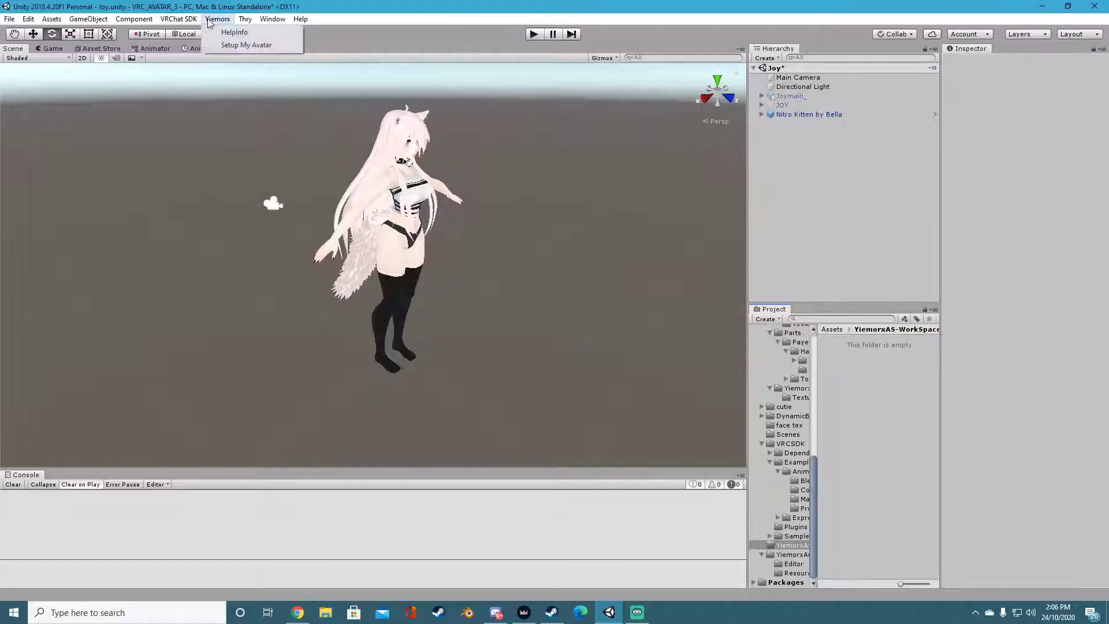
pyautogui.click(247, 51)
pyautogui.click(538, 255)
pyautogui.write('Y')
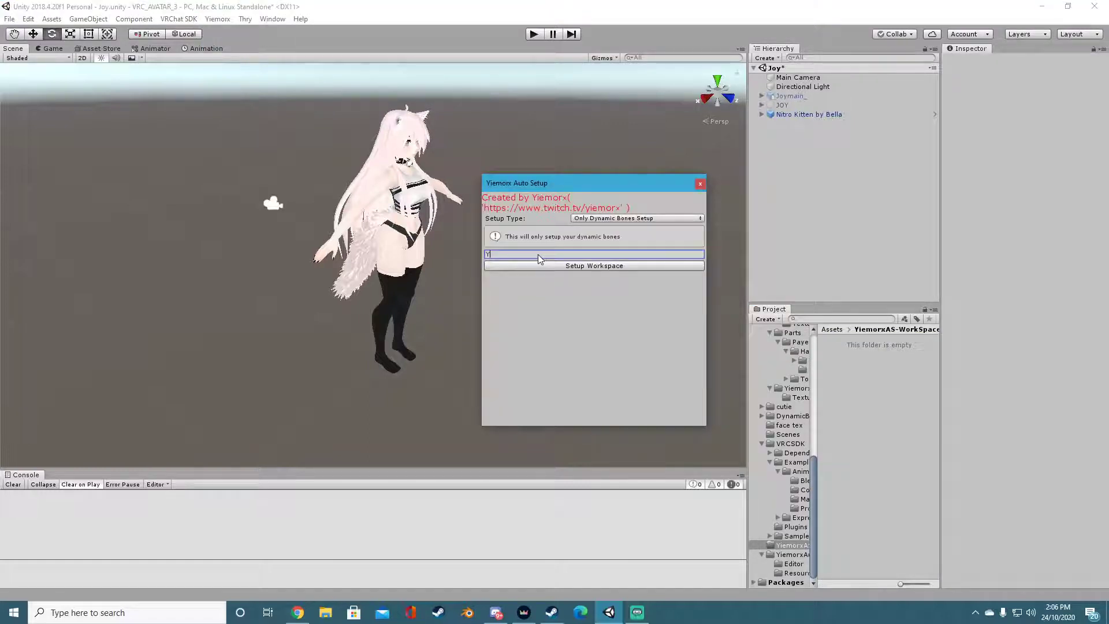
pyautogui.write('iemorx')
pyautogui.click(559, 266)
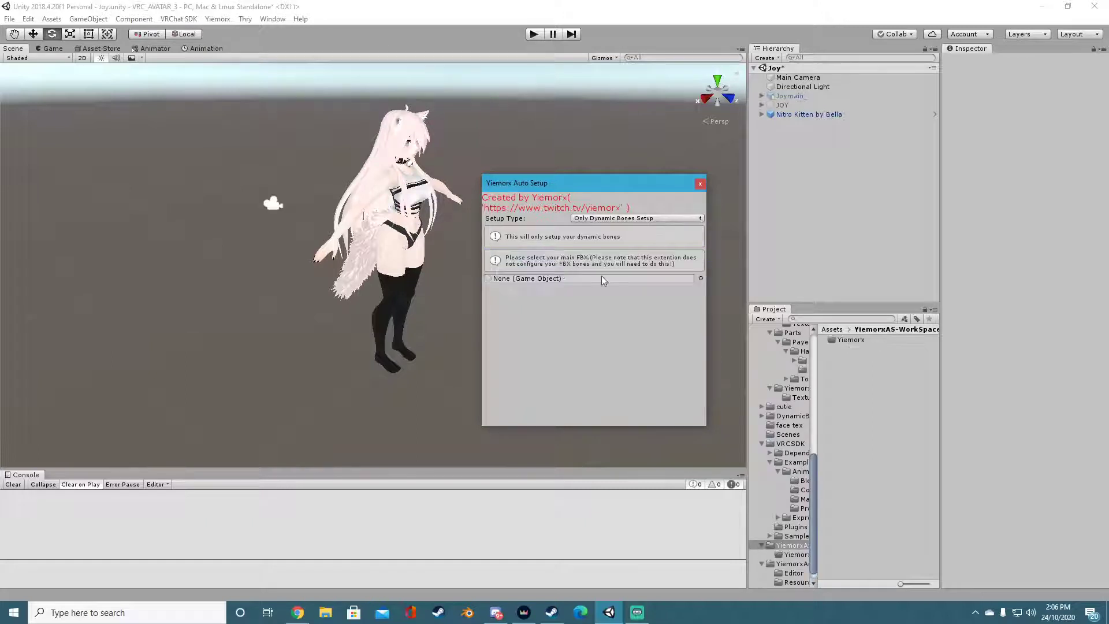
pyautogui.click(866, 340)
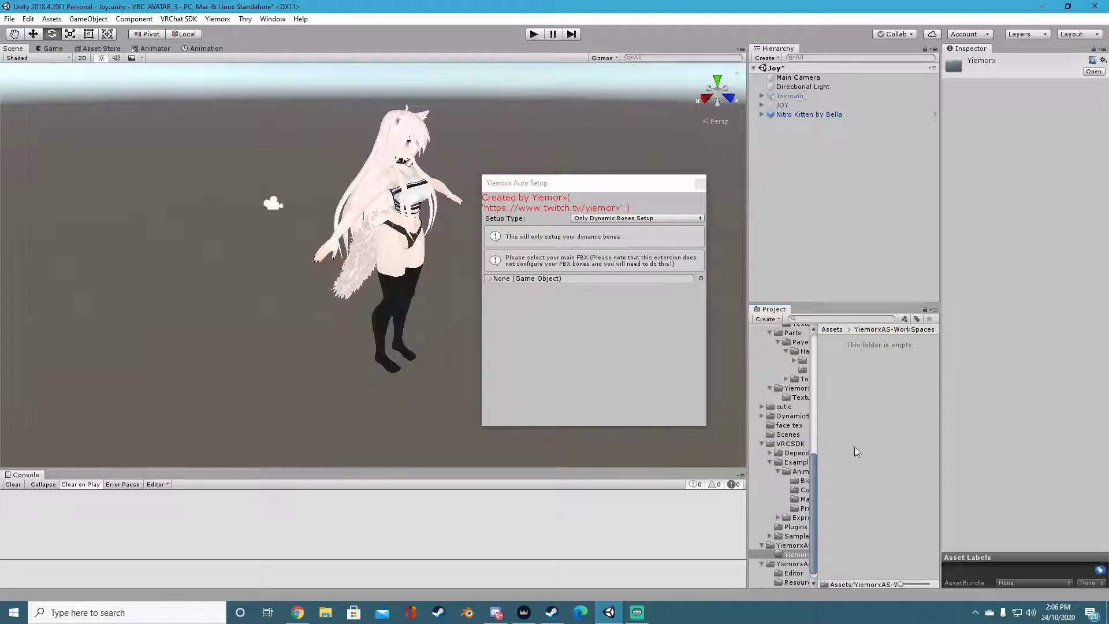
# Step: Assign Nitro Kitten by Bella from the scene as the main FBX and move the setup window clear of the avatar
pyautogui.moveTo(622, 181); pyautogui.dragTo(592, 195)
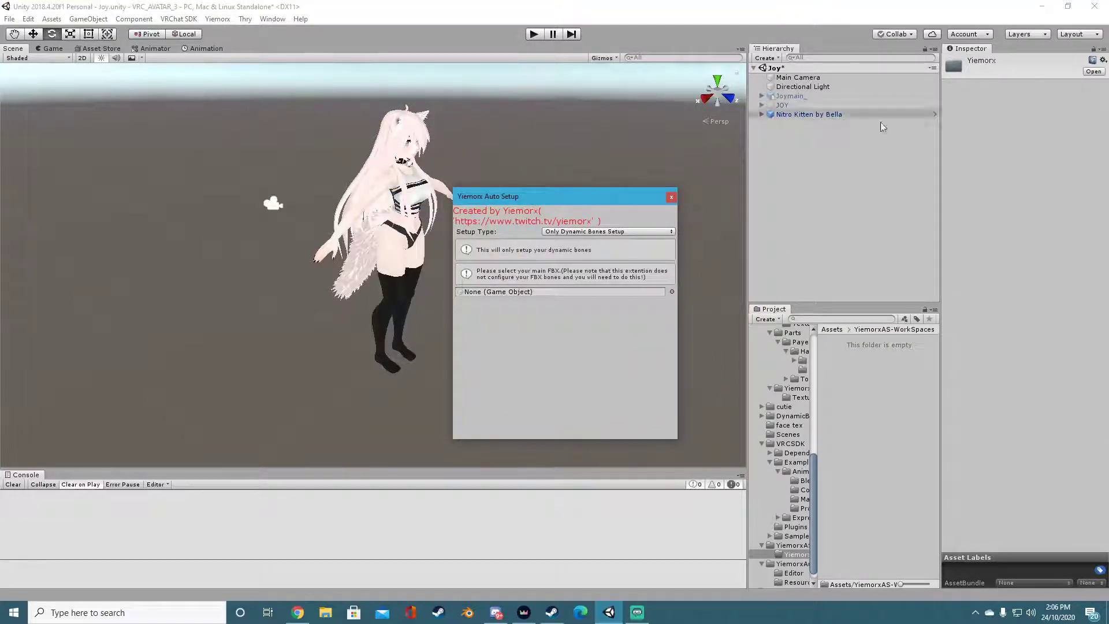
pyautogui.click(800, 115)
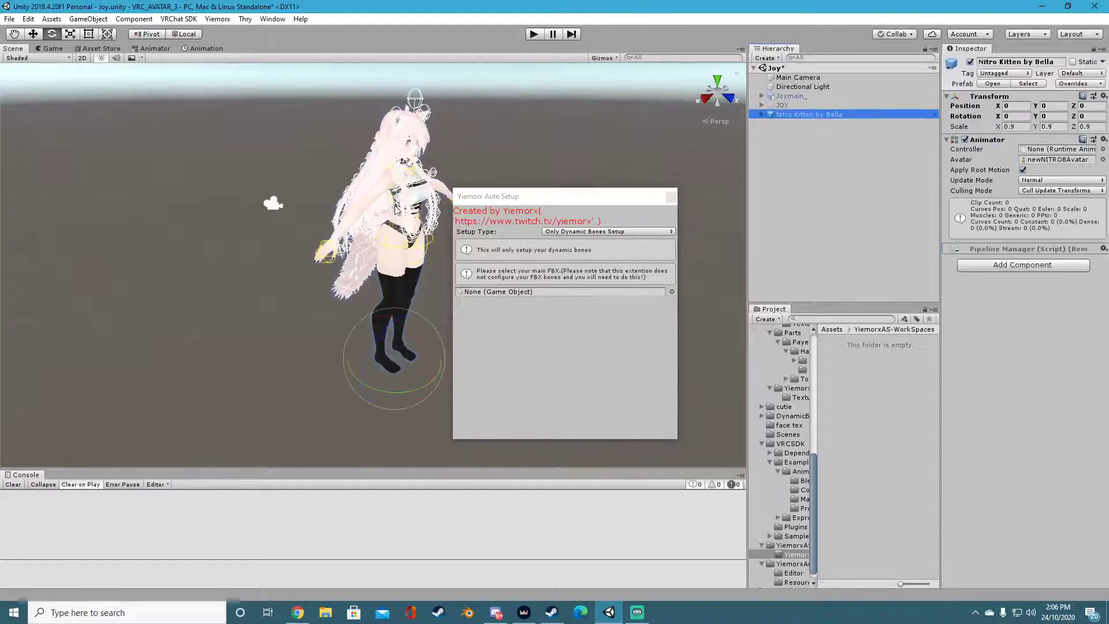
pyautogui.moveTo(826, 118); pyautogui.dragTo(524, 295)
pyautogui.moveTo(517, 198); pyautogui.dragTo(751, 188)
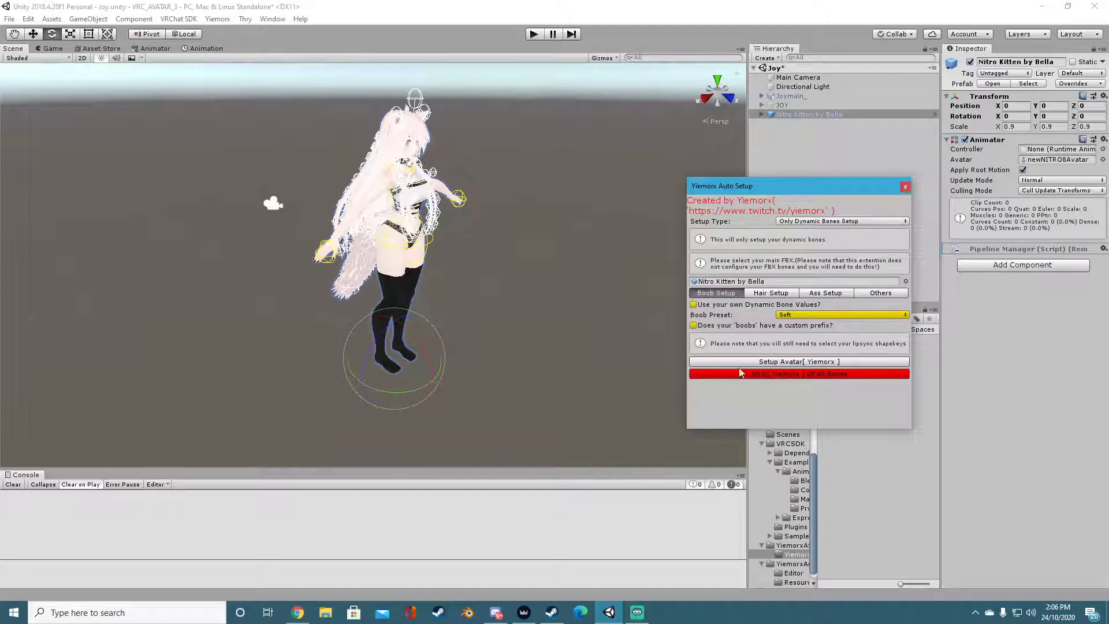
# Step: Strip the Yiemorx avatar of all its existing dynamic bones and check it in the scene
pyautogui.click(764, 375)
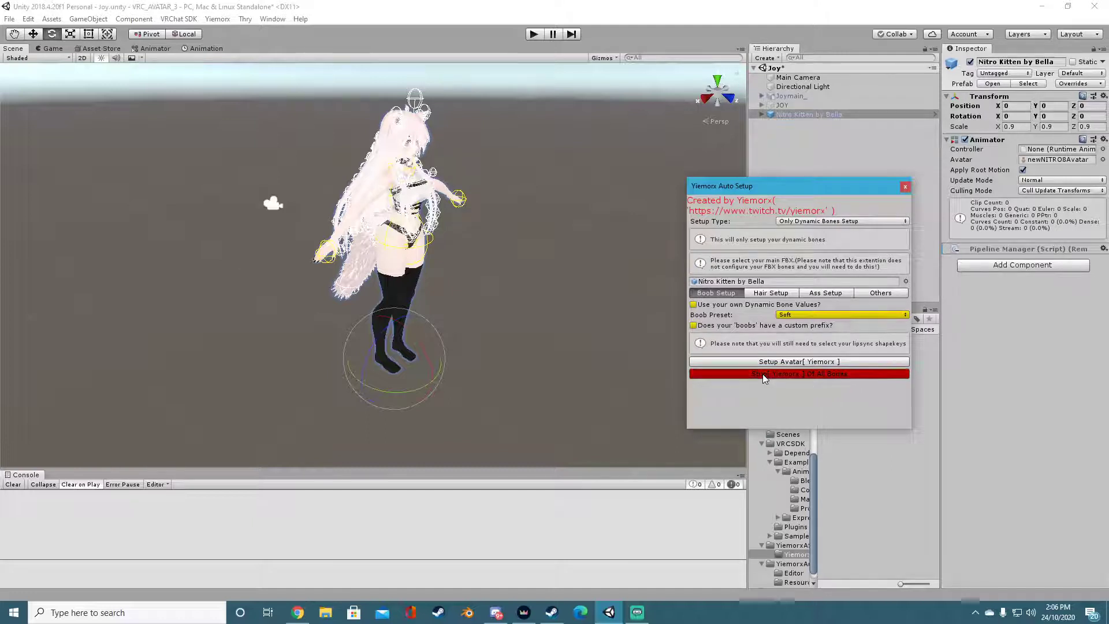
pyautogui.scroll(3, 399, 151)
pyautogui.scroll(-3, 400, 151)
pyautogui.moveTo(399, 150); pyautogui.dragTo(401, 226, button='middle')
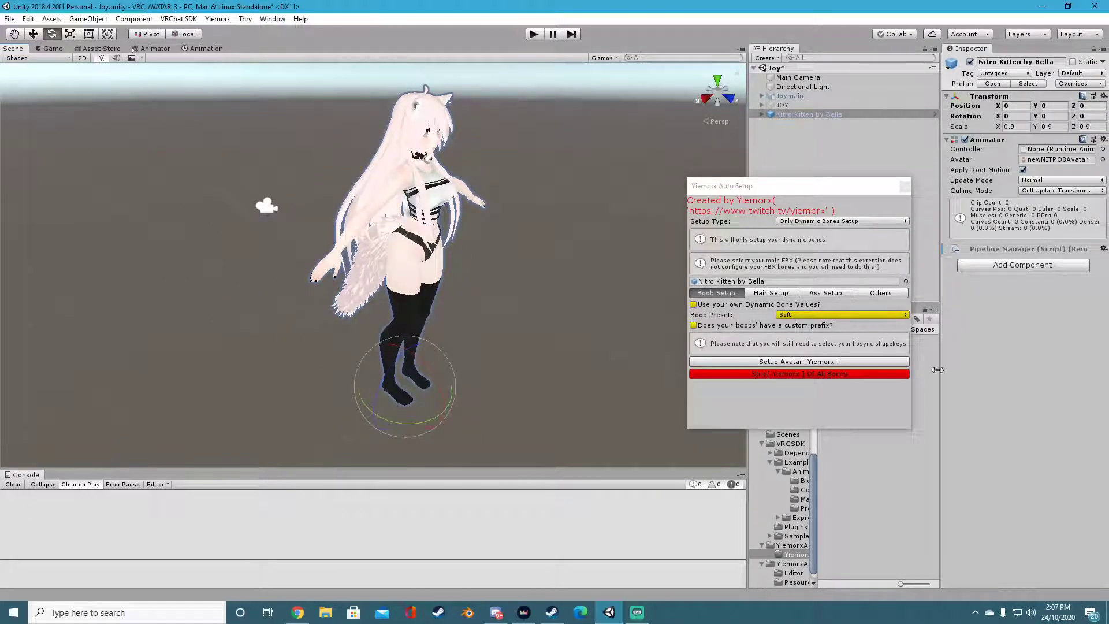
# Step: Run the scene in play mode, move the Nitro Kitten avatar around to check its bone movement, and stop playback
pyautogui.click(535, 33)
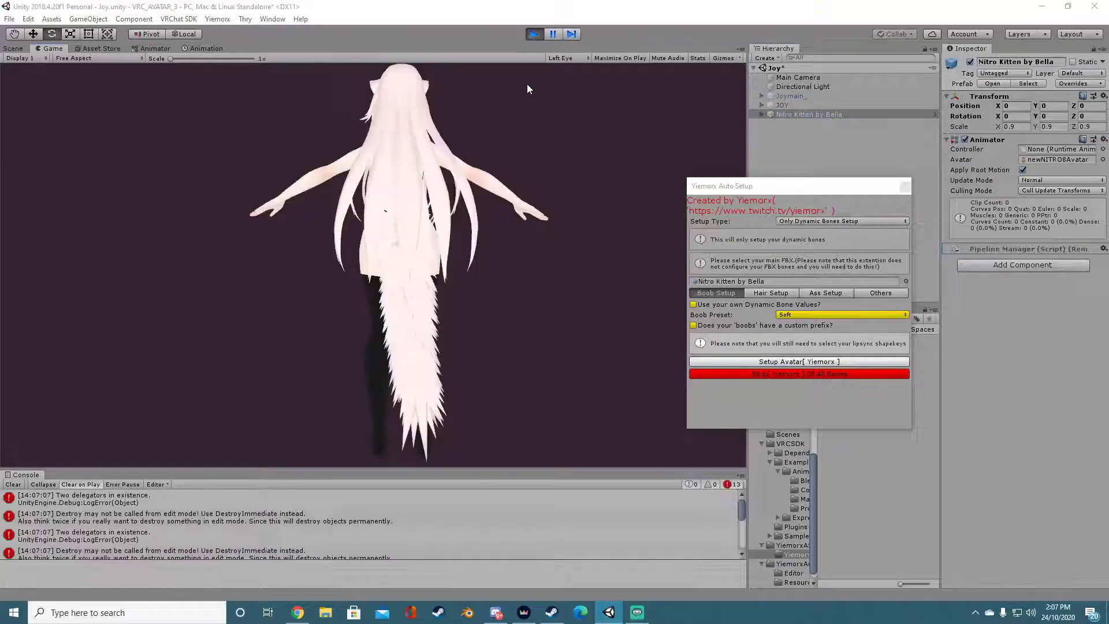
pyautogui.click(13, 49)
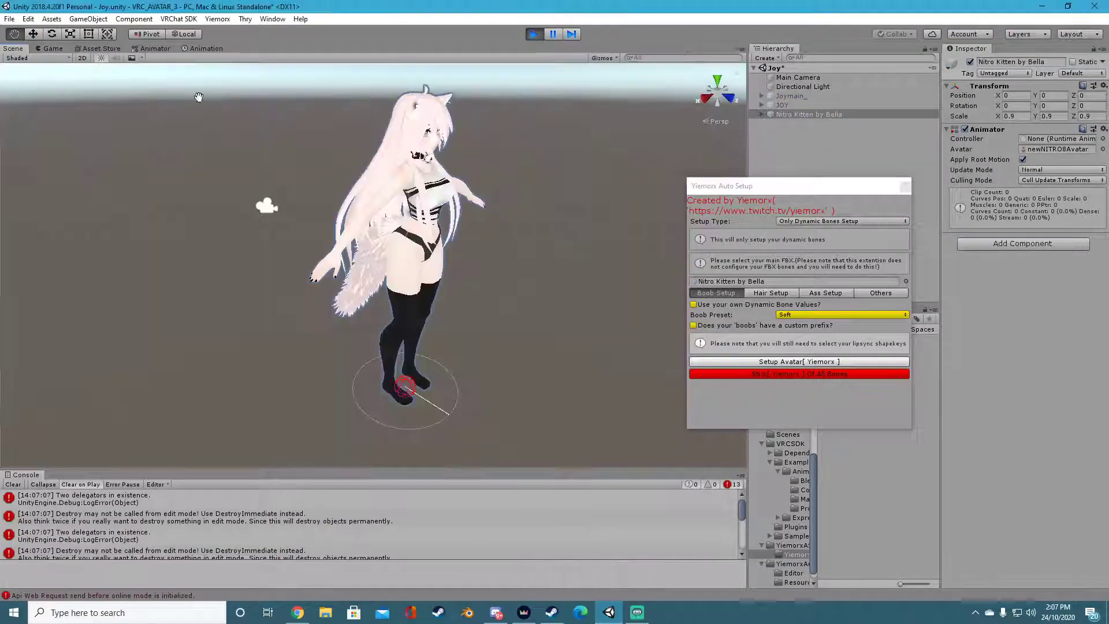
pyautogui.click(806, 114)
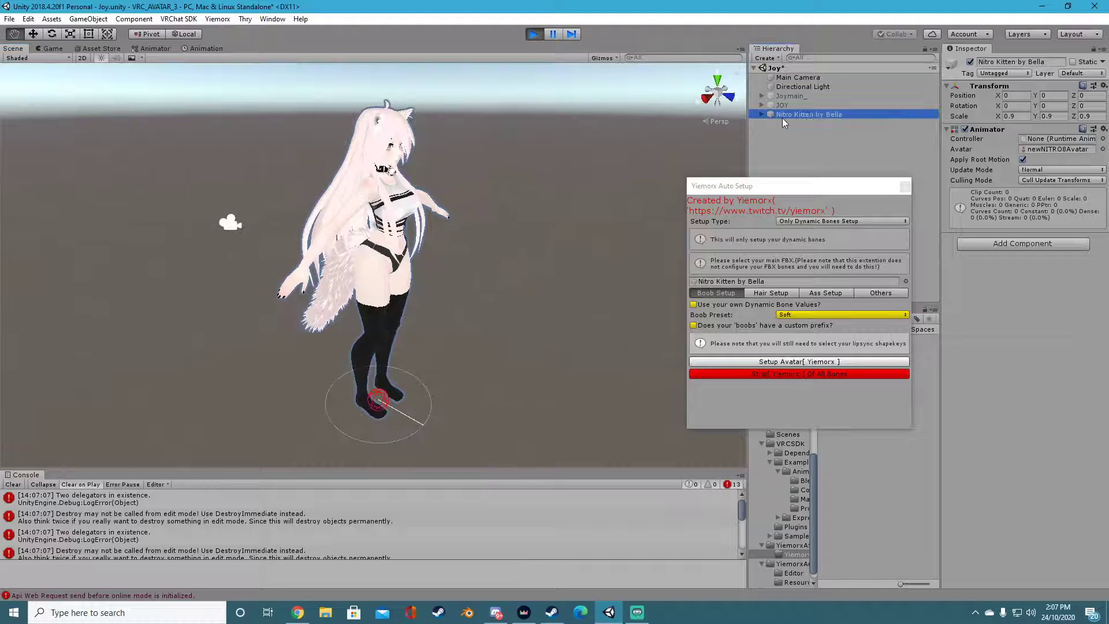
pyautogui.click(33, 34)
pyautogui.moveTo(347, 428); pyautogui.dragTo(435, 331)
pyautogui.click(534, 34)
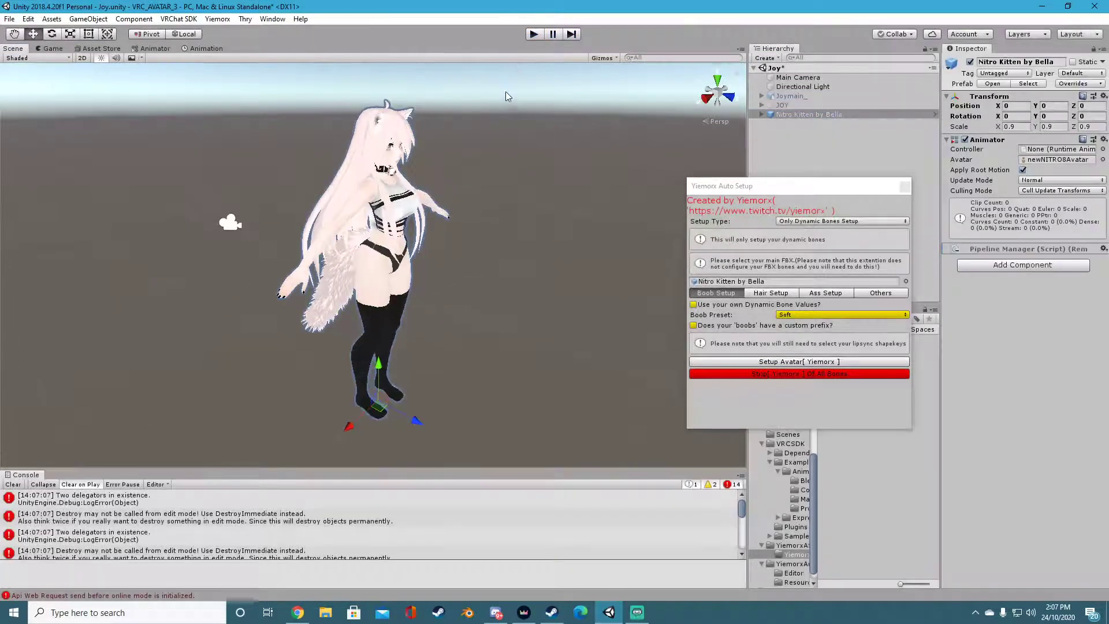
# Step: Place the setup window beside the avatar and examine the avatar's chest, hair and tail from several angles
pyautogui.moveTo(811, 194); pyautogui.dragTo(643, 230)
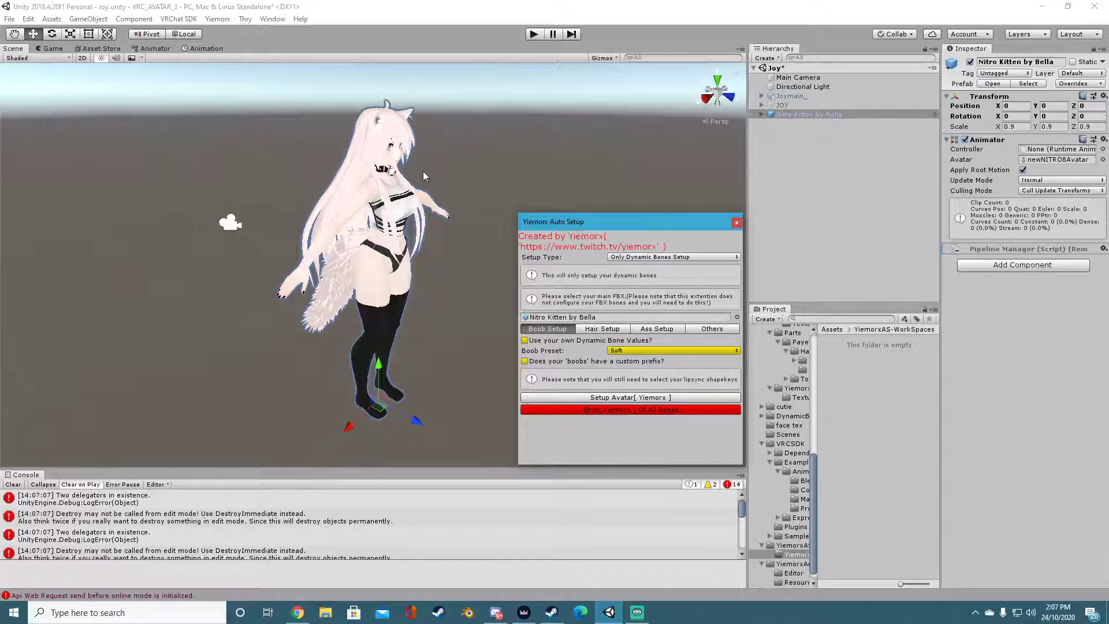
pyautogui.scroll(2, 412, 158)
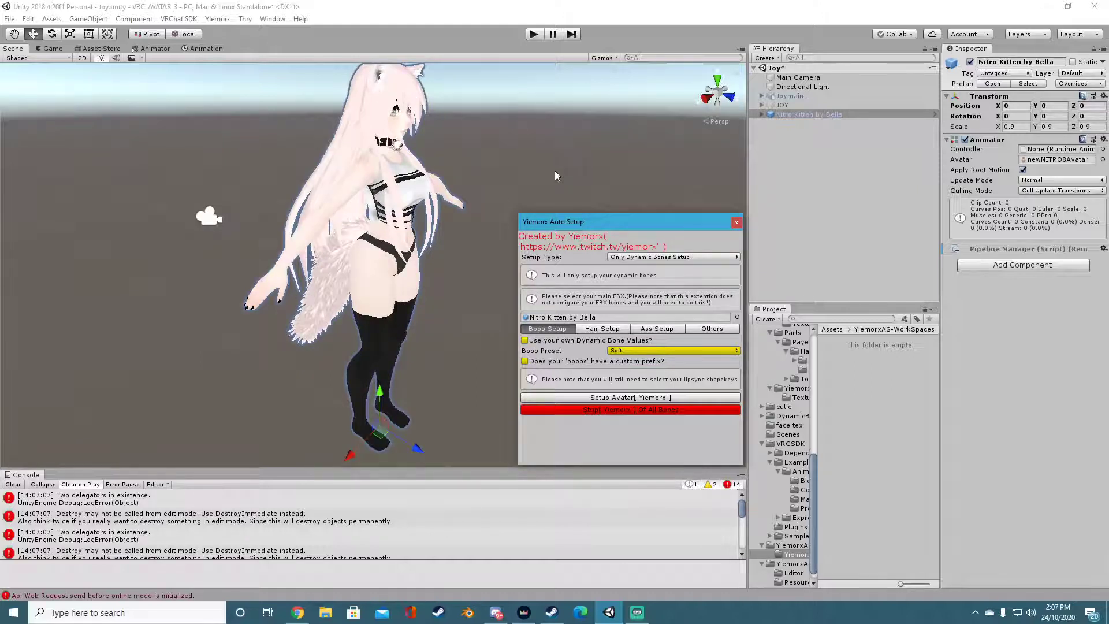
pyautogui.moveTo(344, 264); pyautogui.dragTo(284, 279, button='right')
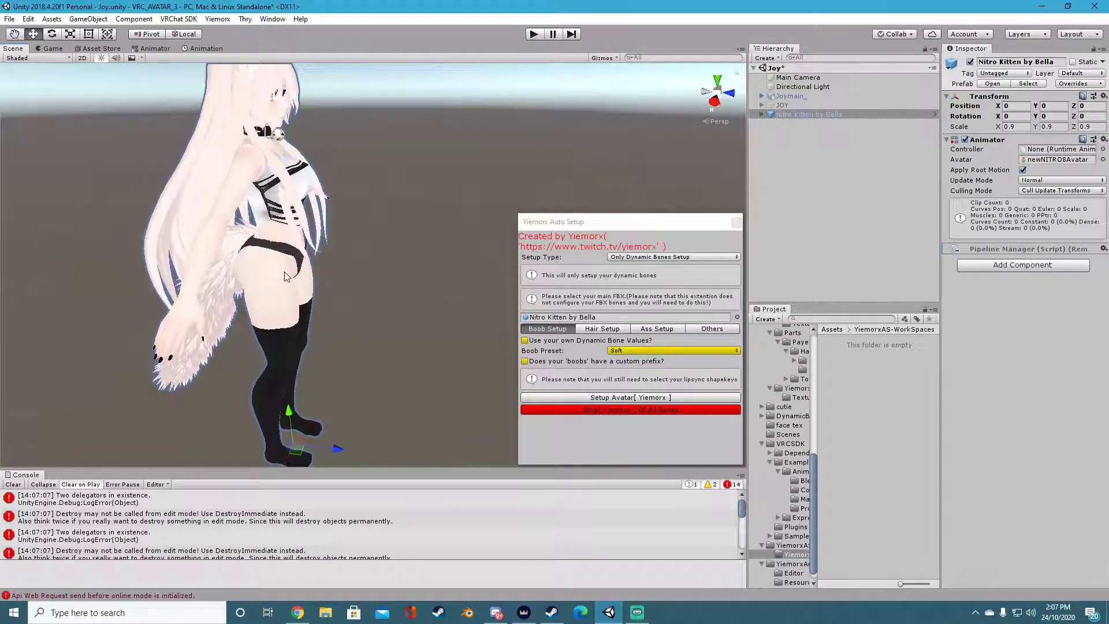
pyautogui.moveTo(305, 255); pyautogui.dragTo(327, 155, button='right')
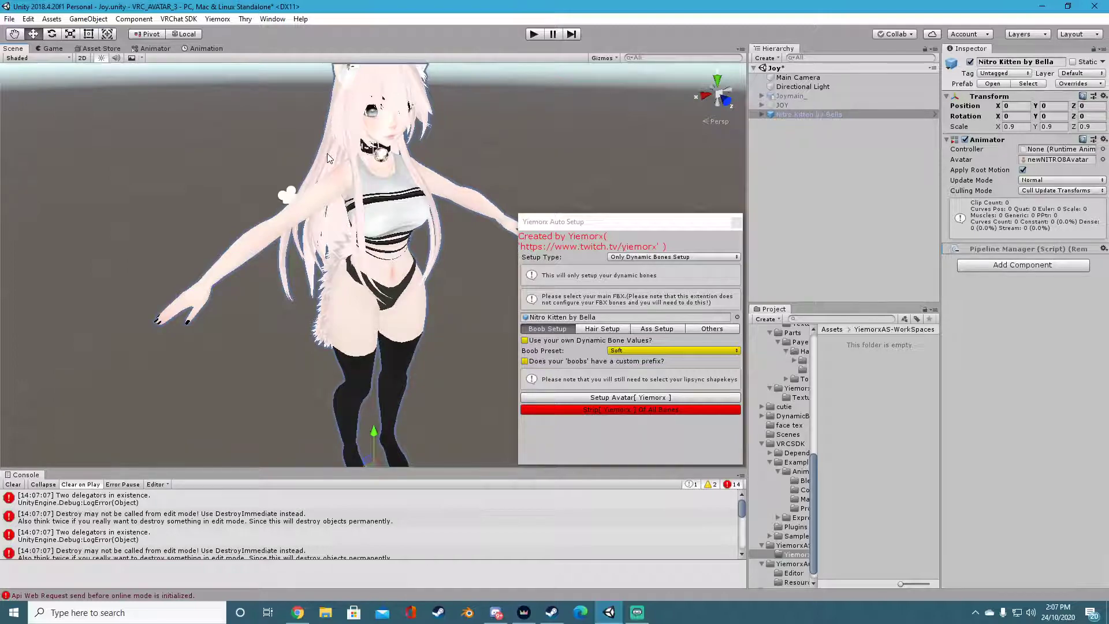
pyautogui.moveTo(312, 226); pyautogui.dragTo(341, 223, button='right')
pyautogui.scroll(-3, 339, 204)
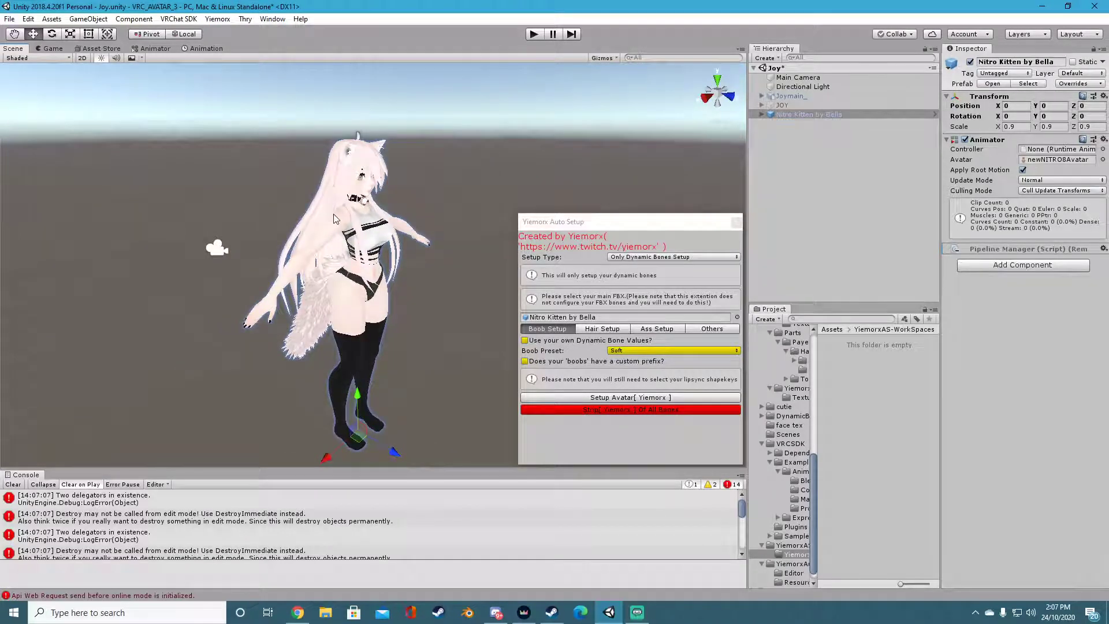
pyautogui.scroll(2, 340, 234)
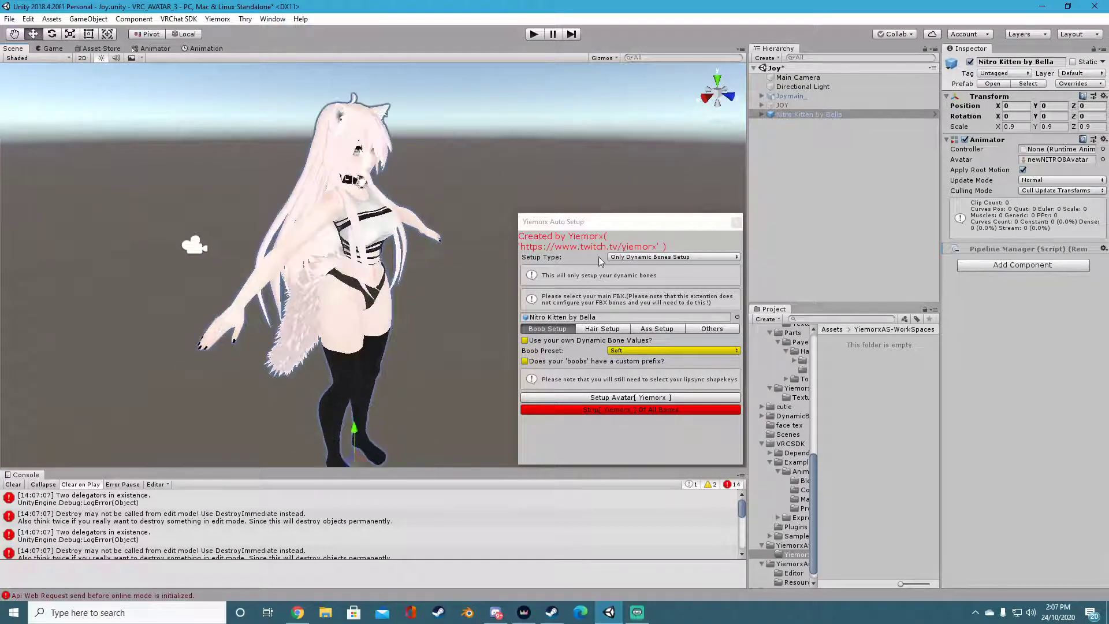
# Step: Examine the custom prefix option and its prefix field in Boob Setup, leaving the option turned off
pyautogui.click(525, 362)
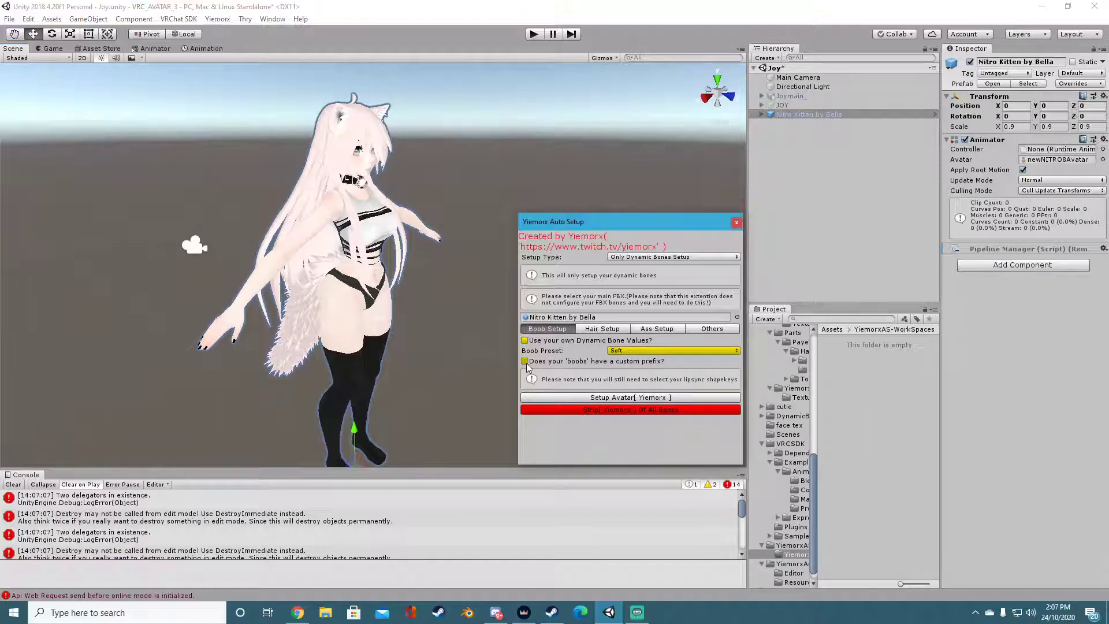
pyautogui.click(525, 361)
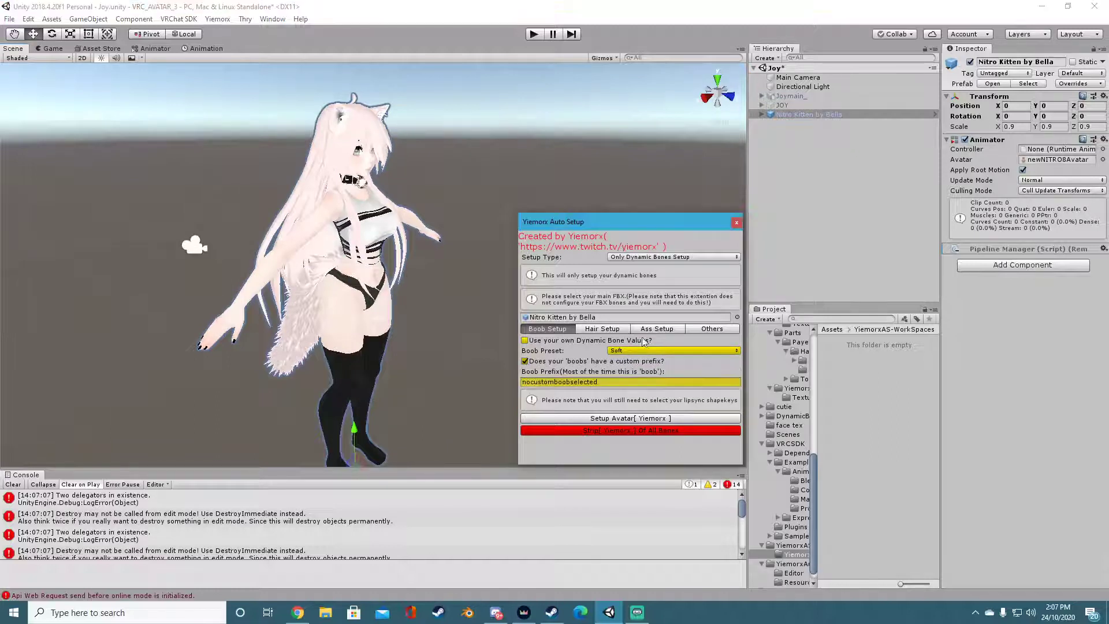
pyautogui.click(607, 385)
pyautogui.click(576, 384)
pyautogui.moveTo(617, 383); pyautogui.dragTo(496, 383)
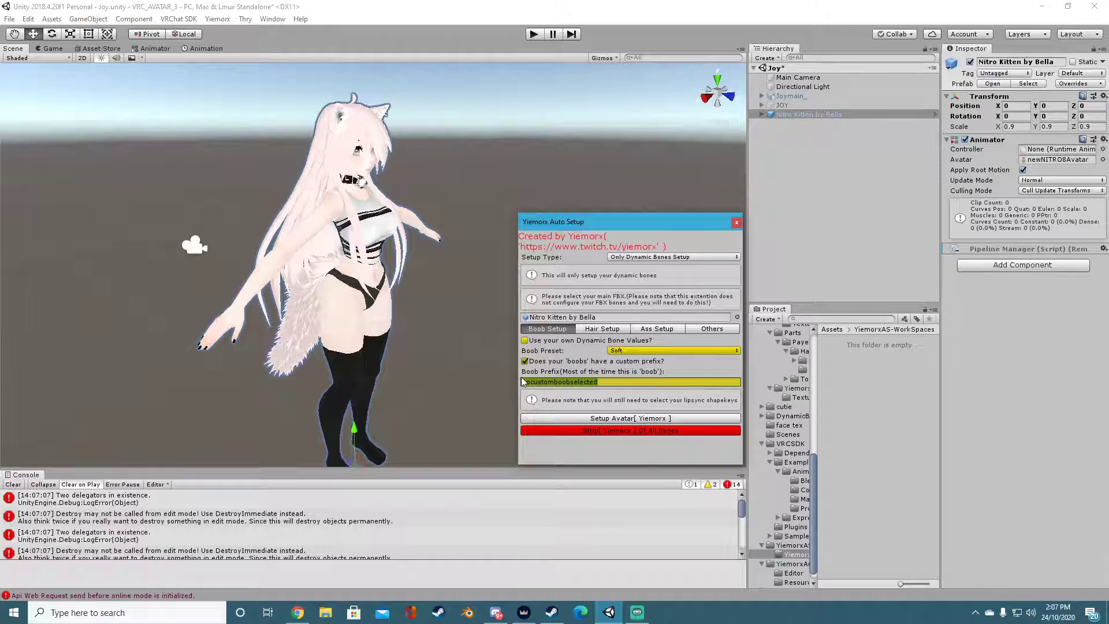
pyautogui.click(623, 381)
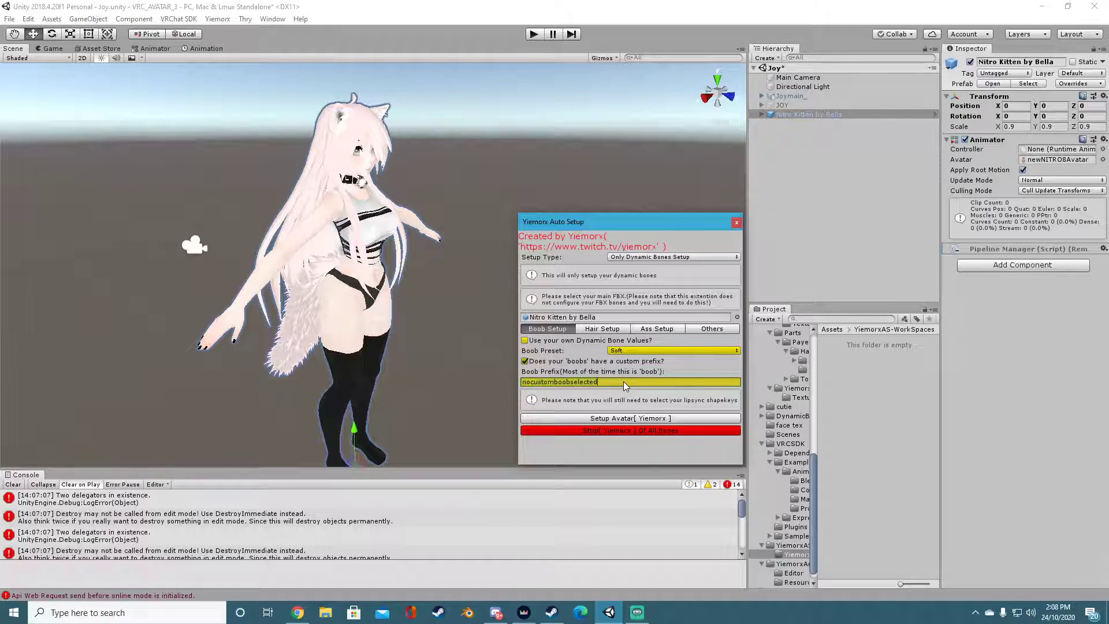
pyautogui.doubleClick(576, 383)
pyautogui.click(524, 361)
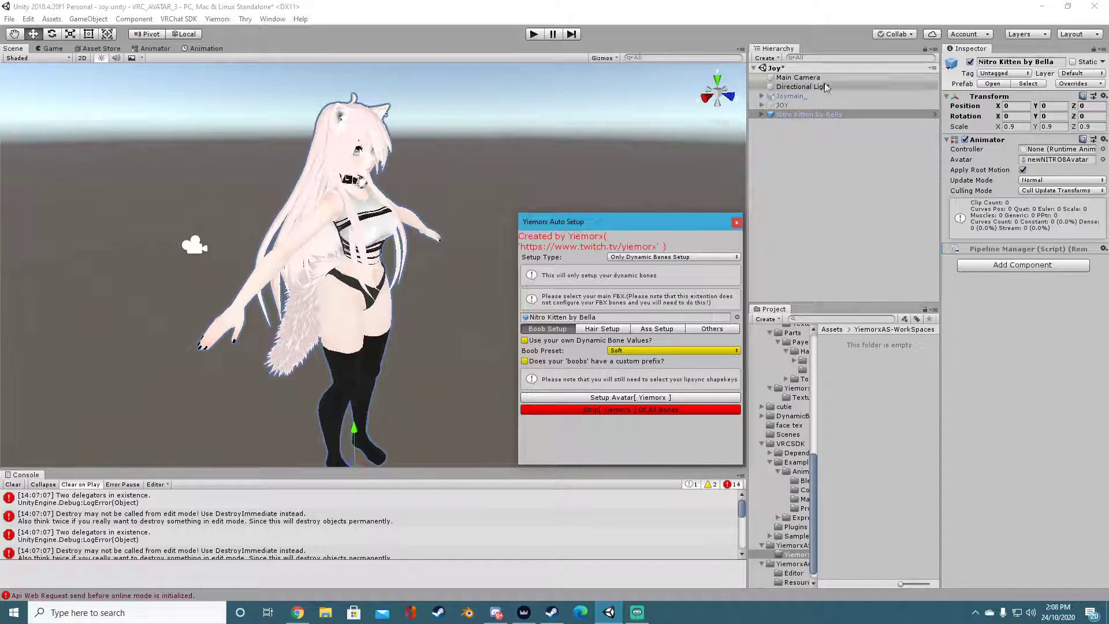
# Step: Open the hair setup, expand the Nitro Kitten armature down to the Head bone, and examine the names of its hair bones
pyautogui.click(602, 329)
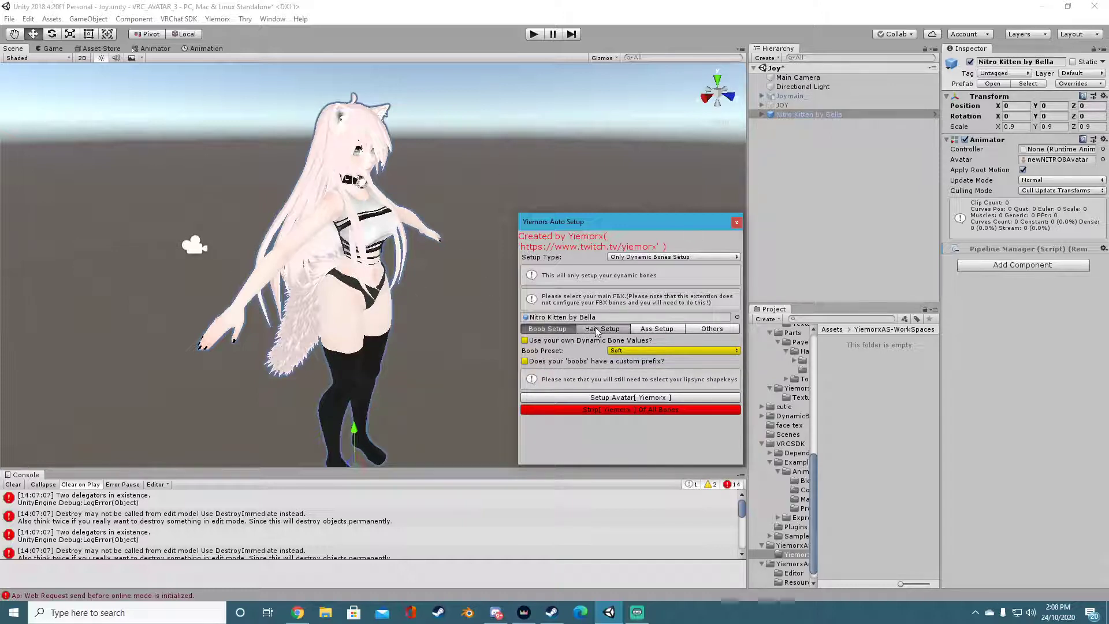
pyautogui.click(763, 114)
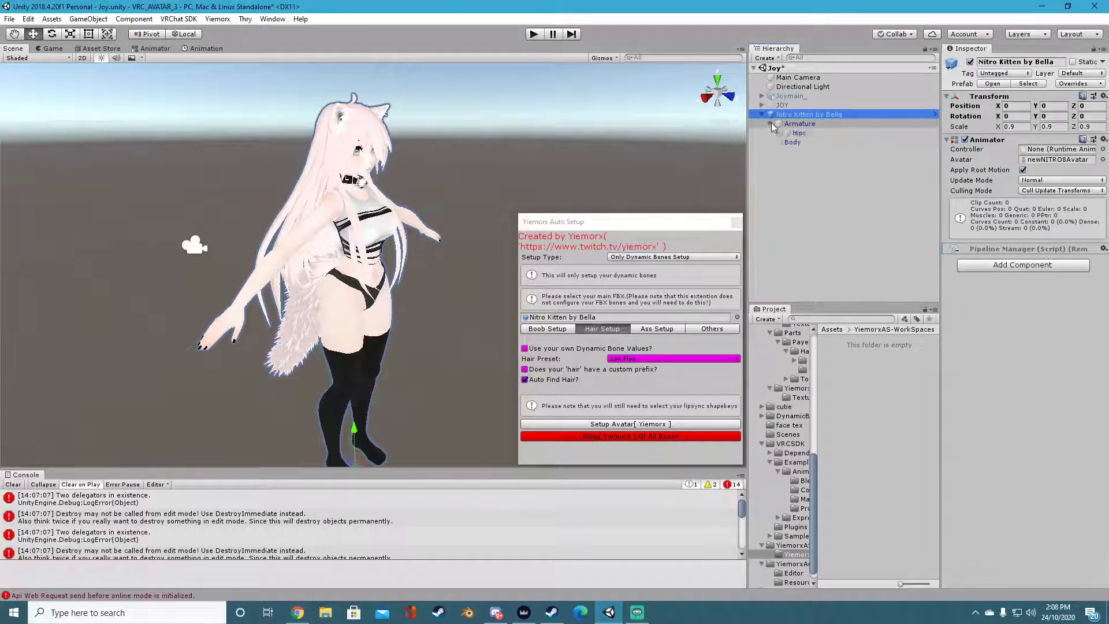
pyautogui.click(770, 123)
pyautogui.click(778, 133)
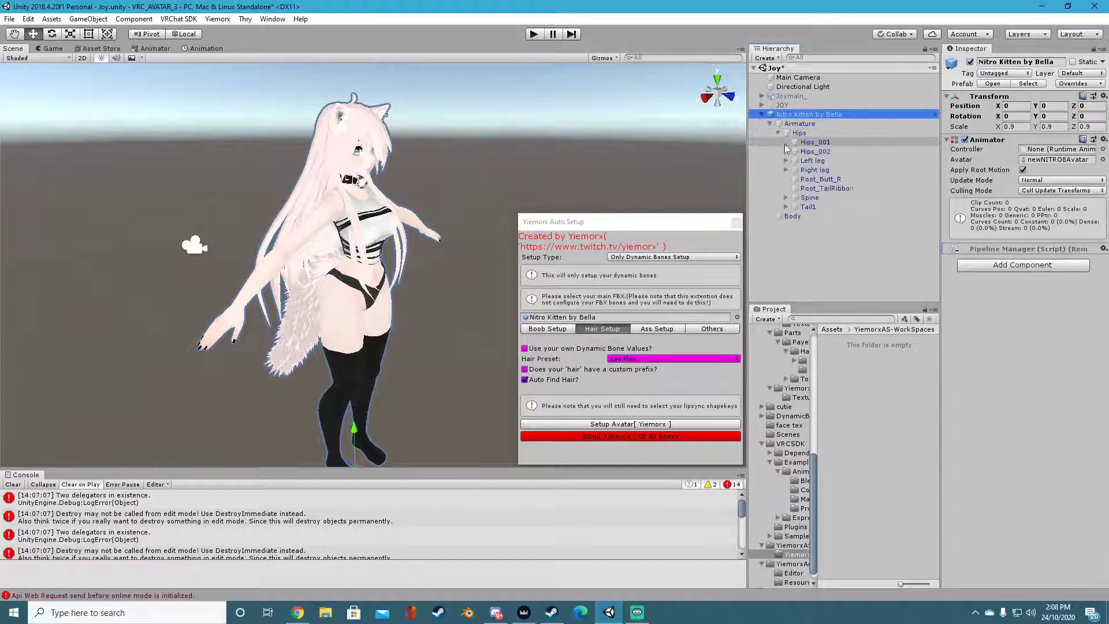
pyautogui.click(787, 198)
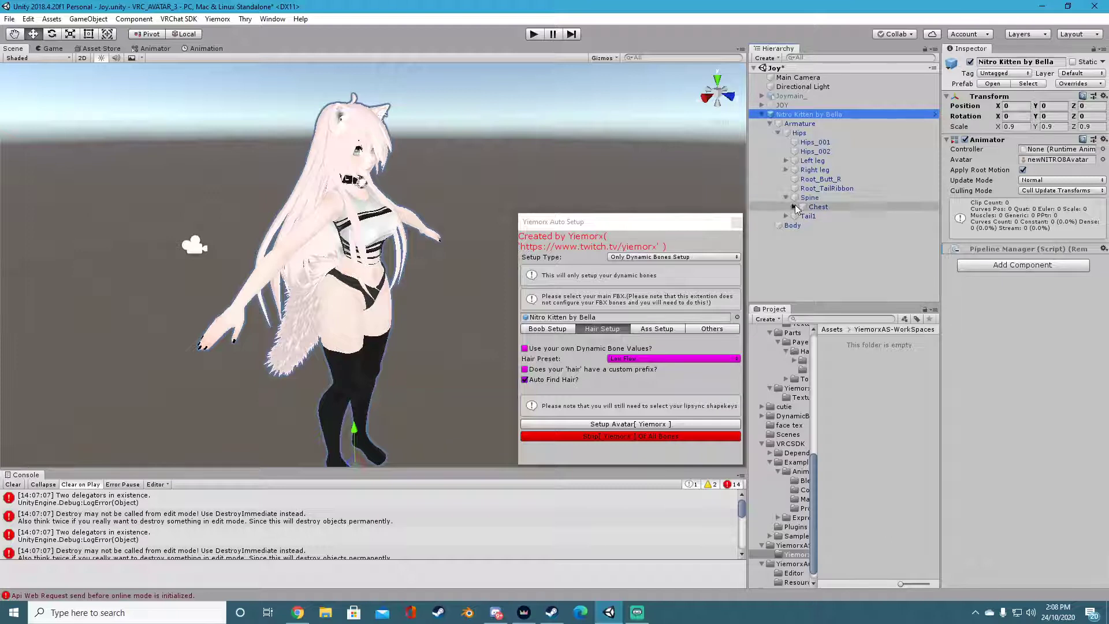
pyautogui.click(794, 207)
pyautogui.click(803, 244)
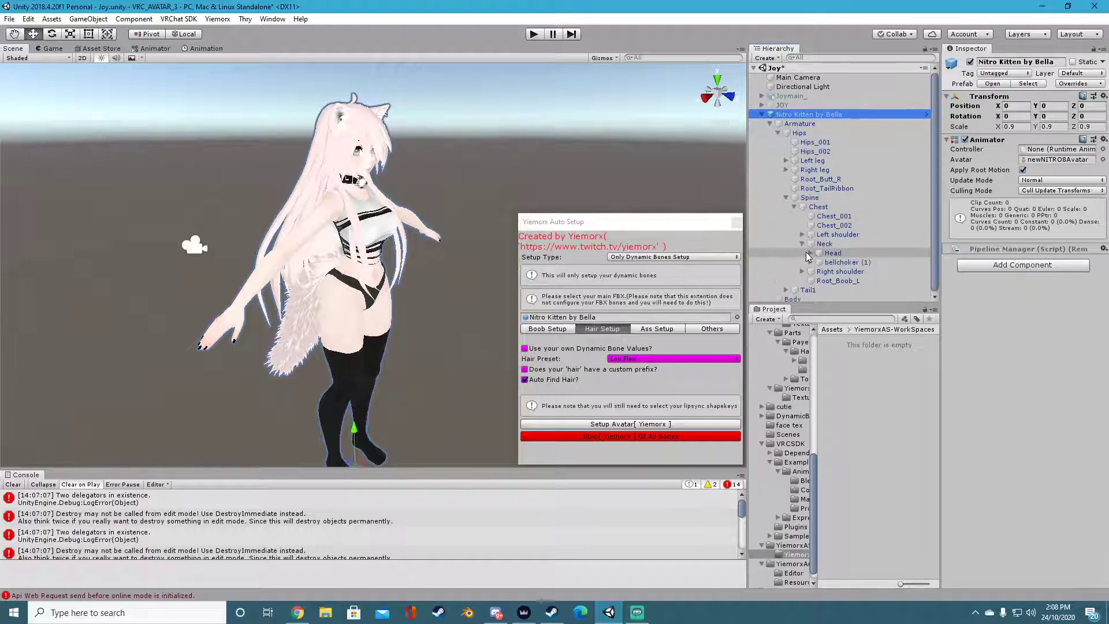
pyautogui.click(810, 253)
pyautogui.scroll(-6, 816, 244)
pyautogui.click(845, 211)
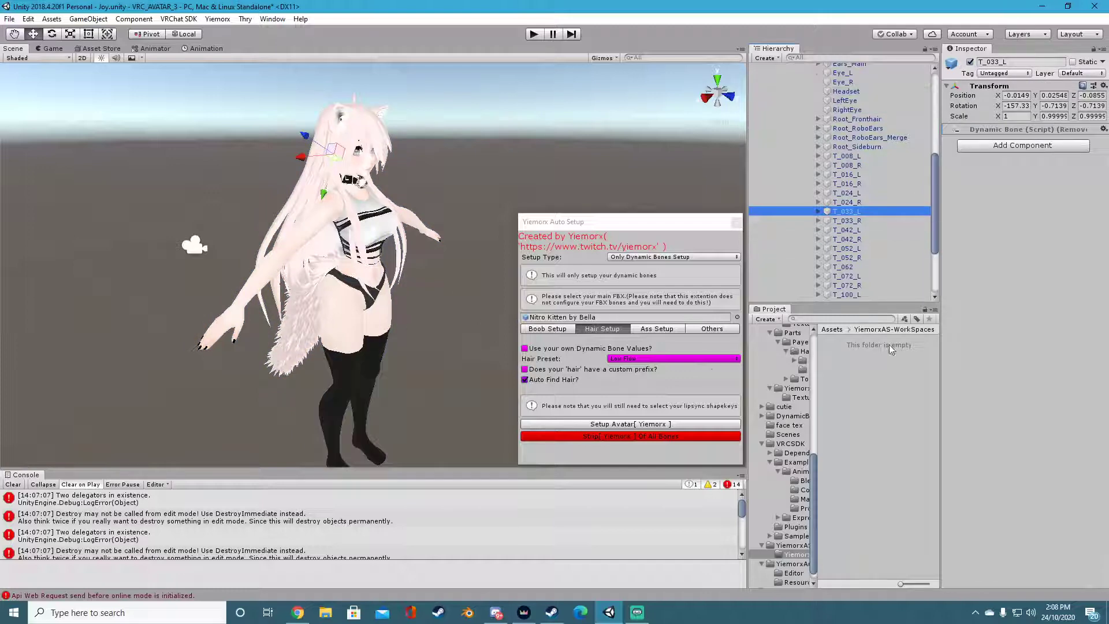
pyautogui.scroll(10, 846, 146)
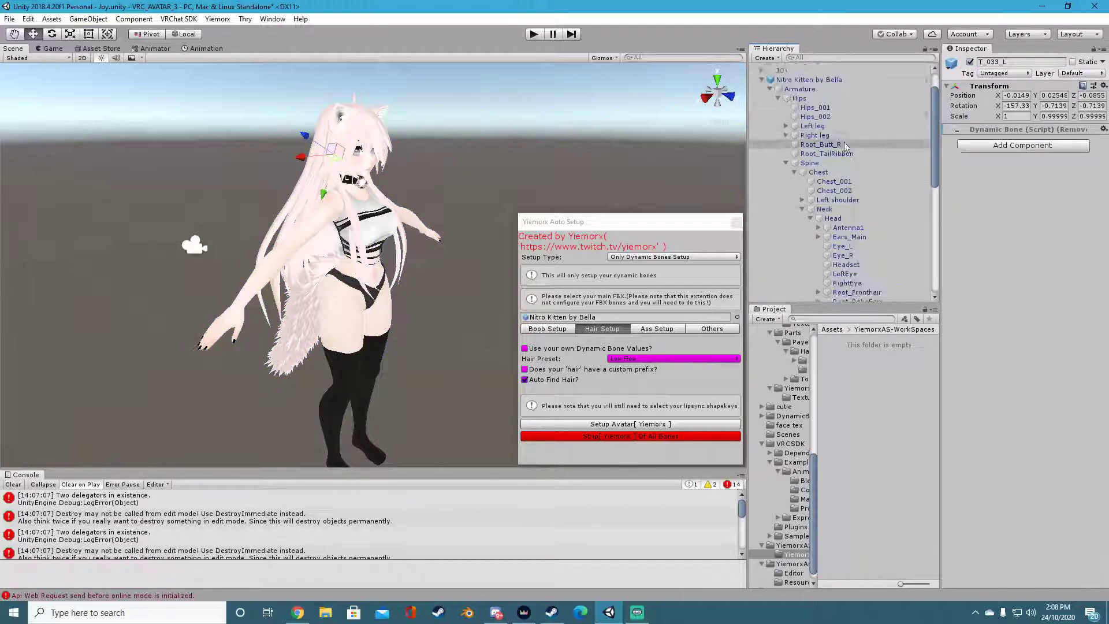
pyautogui.scroll(-10, 844, 146)
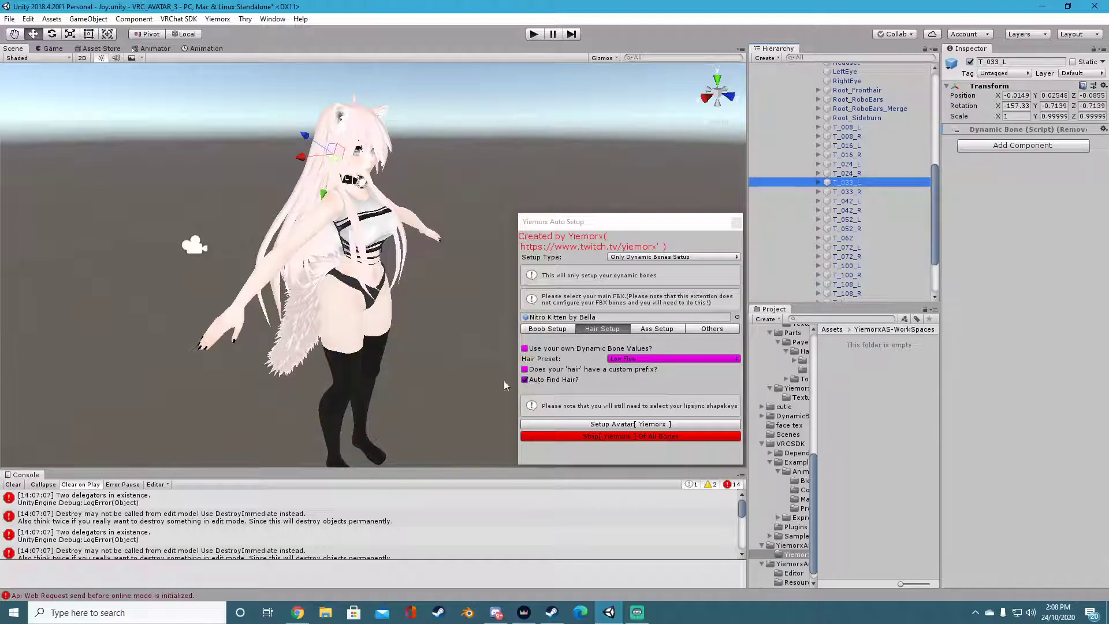
# Step: Turn off automatic hair finding and enter T_ as the hair bone name to match
pyautogui.click(524, 380)
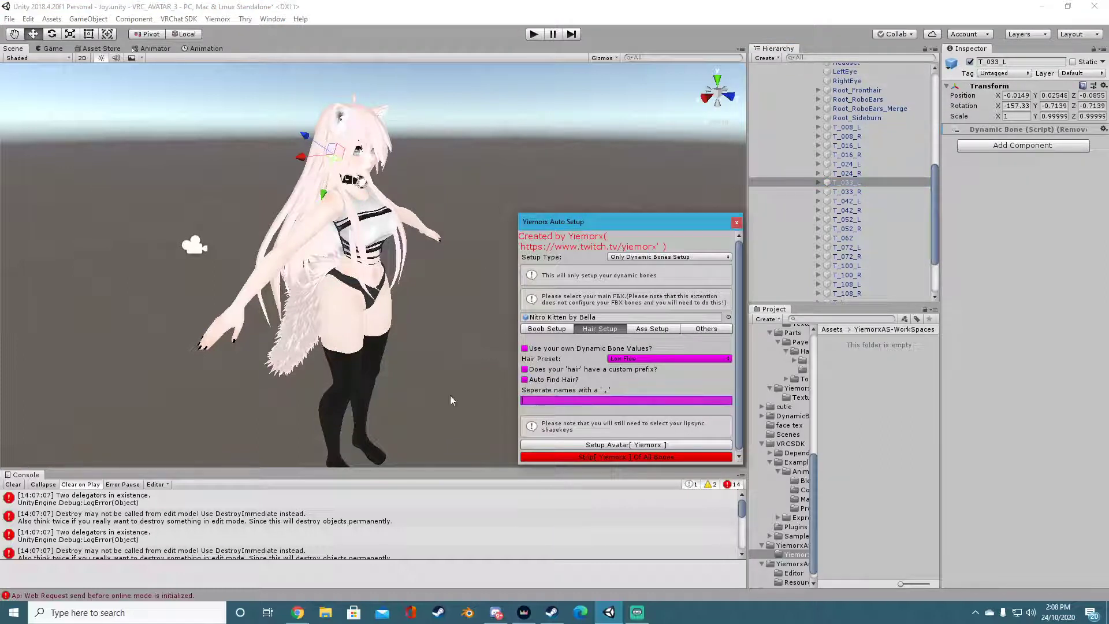
pyautogui.click(600, 401)
pyautogui.write('T_')
# Step: Examine the bones under Head for other hair roots, including Root_Fronthair and Root_Sideburn, and look through the rest of the armature
pyautogui.scroll(3, 904, 163)
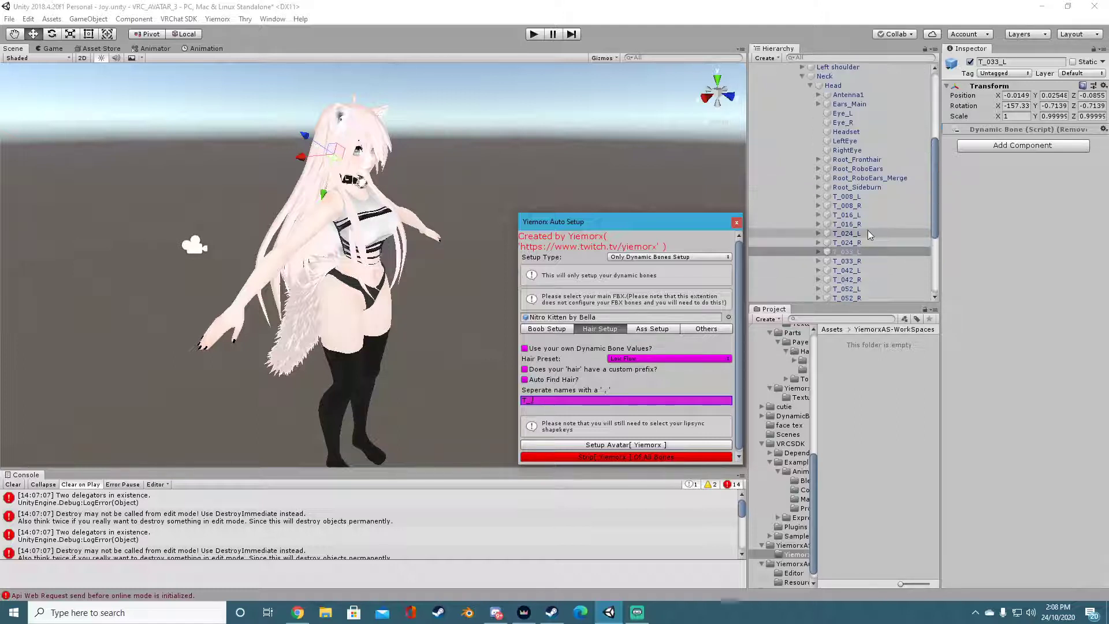
pyautogui.click(904, 162)
pyautogui.click(889, 188)
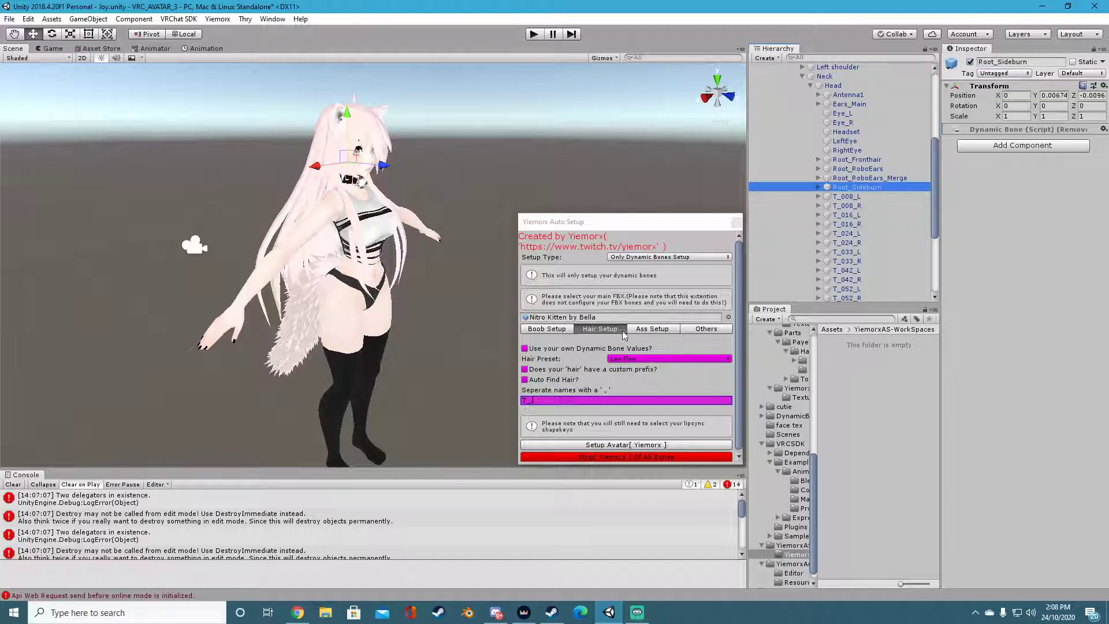
pyautogui.scroll(5, 797, 185)
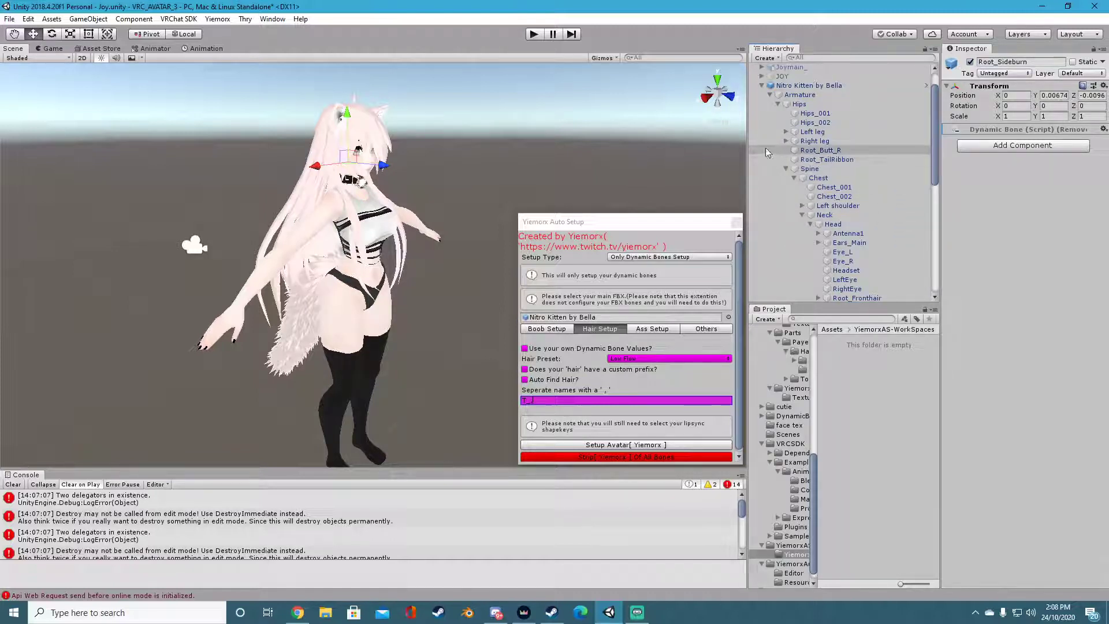
pyautogui.scroll(-5, 821, 219)
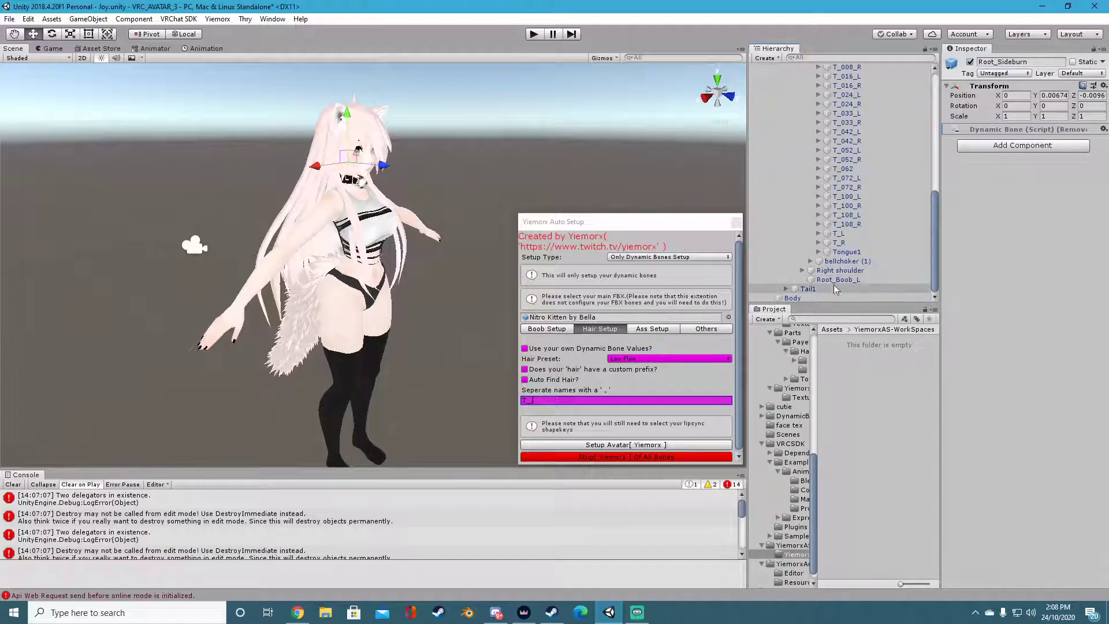
pyautogui.scroll(5, 841, 254)
pyautogui.scroll(2, 839, 249)
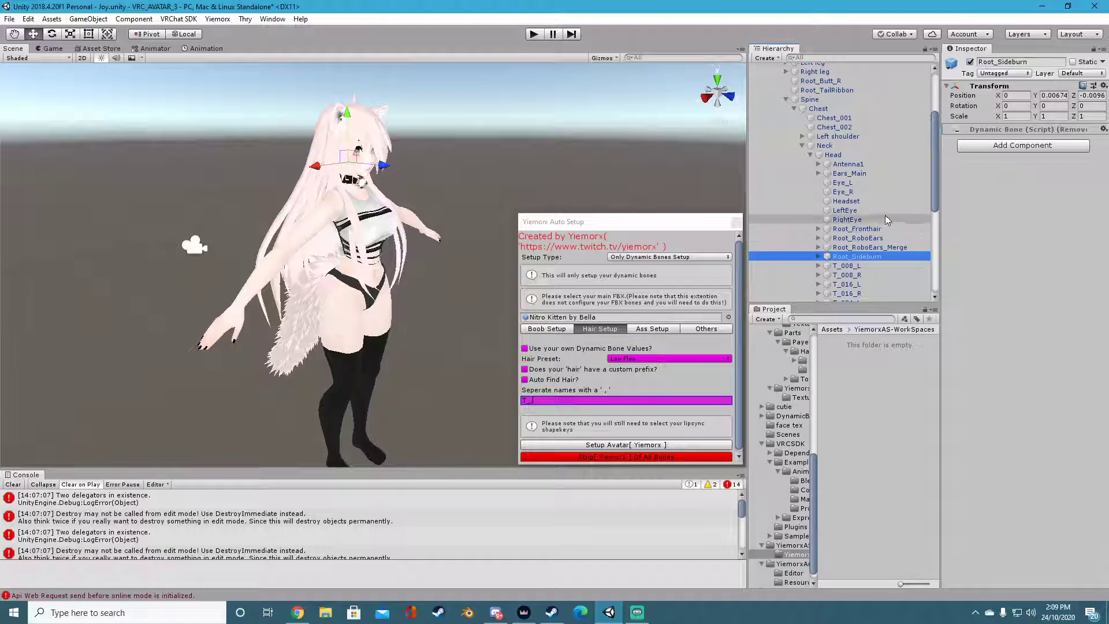
pyautogui.scroll(-2, 873, 256)
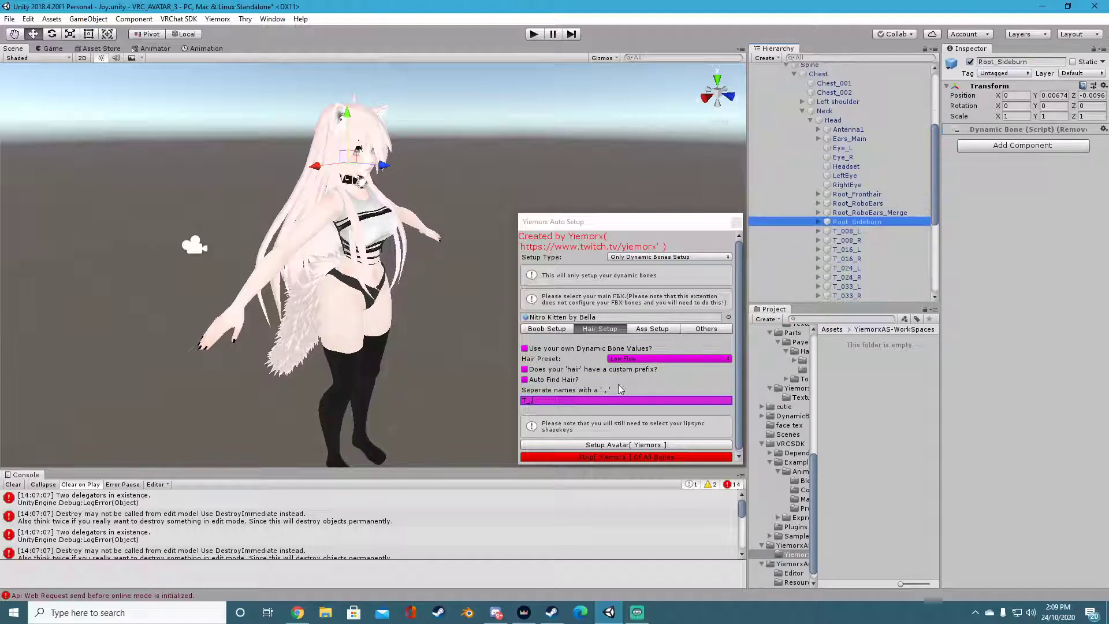
# Step: Add Fronthair and Sideburn to the hair bone names, making the list T_,Fronthair,Sideburn
pyautogui.click(569, 404)
pyautogui.write('T_,R')
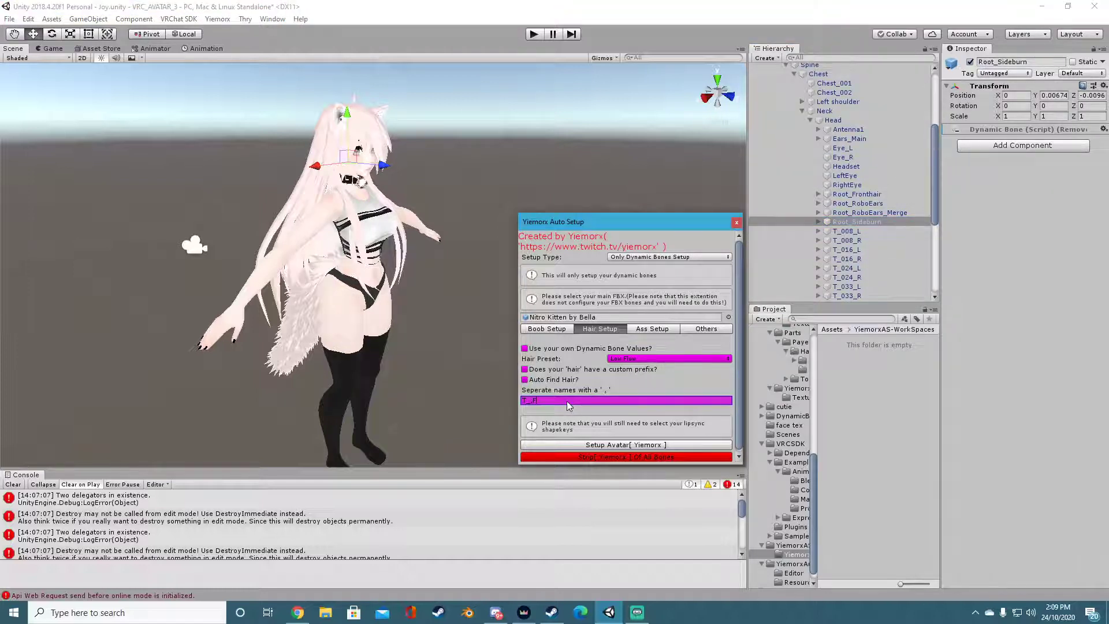
pyautogui.write('ronthair,Sideburn')
# Step: Move the setup window closer to the avatar and examine where the Root_RoboEars, Root_RoboEars_Merge and Root_Sideburn bones sit
pyautogui.moveTo(678, 212); pyautogui.dragTo(644, 203)
pyautogui.click(858, 203)
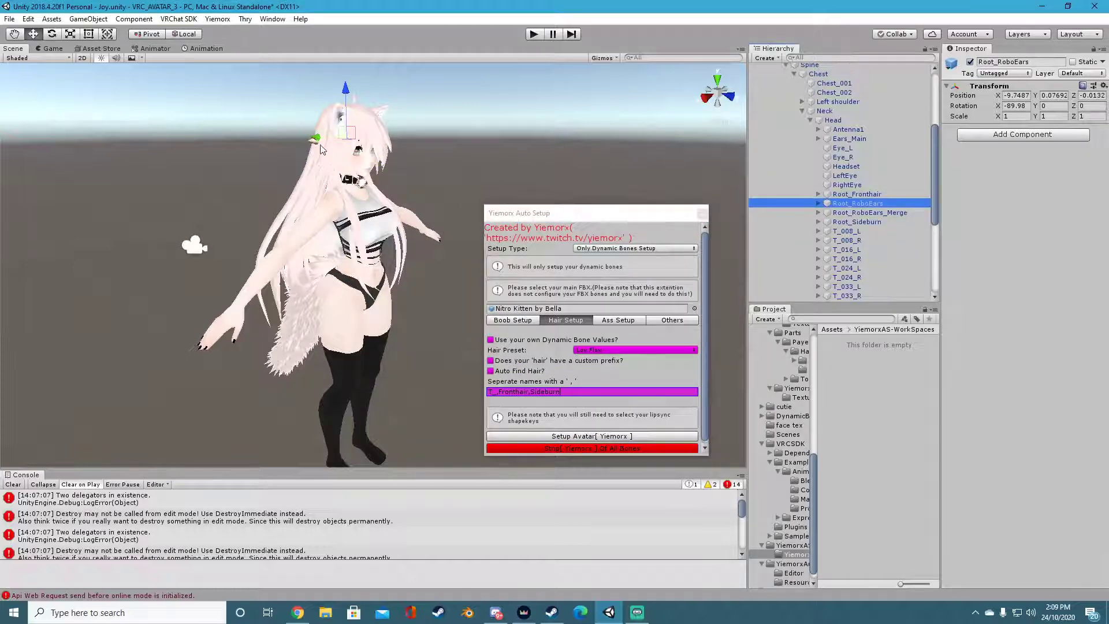
pyautogui.moveTo(315, 146)
pyautogui.keyDown('alt'); pyautogui.mouseDown()
pyautogui.moveTo(333, 156)
pyautogui.moveTo(316, 134)
pyautogui.mouseUp(); pyautogui.keyUp('alt')
pyautogui.click(869, 213)
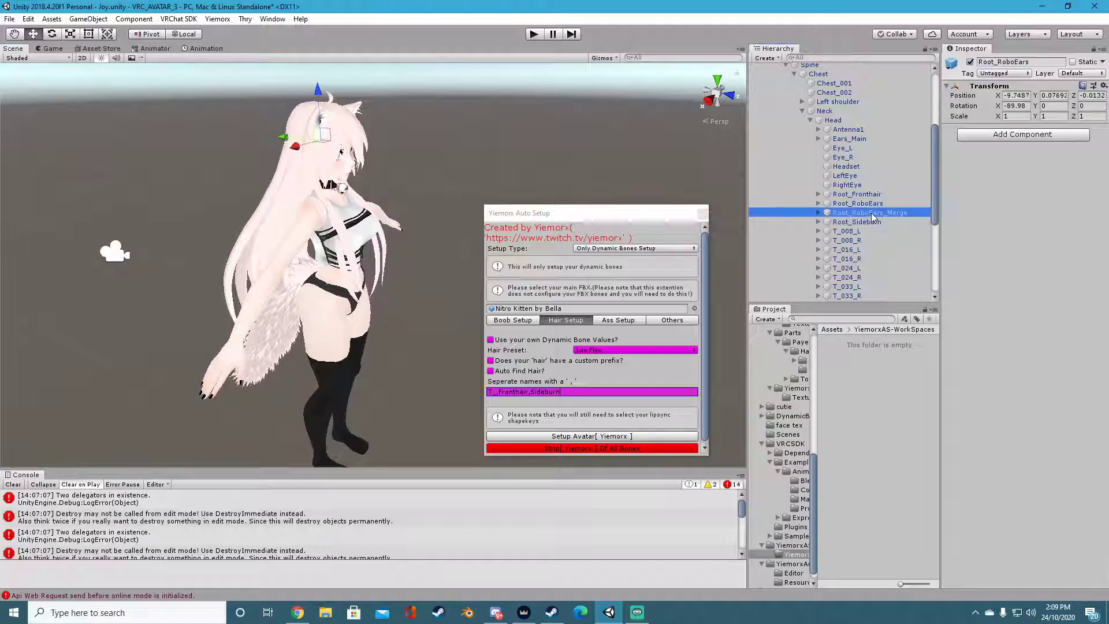
pyautogui.click(634, 218)
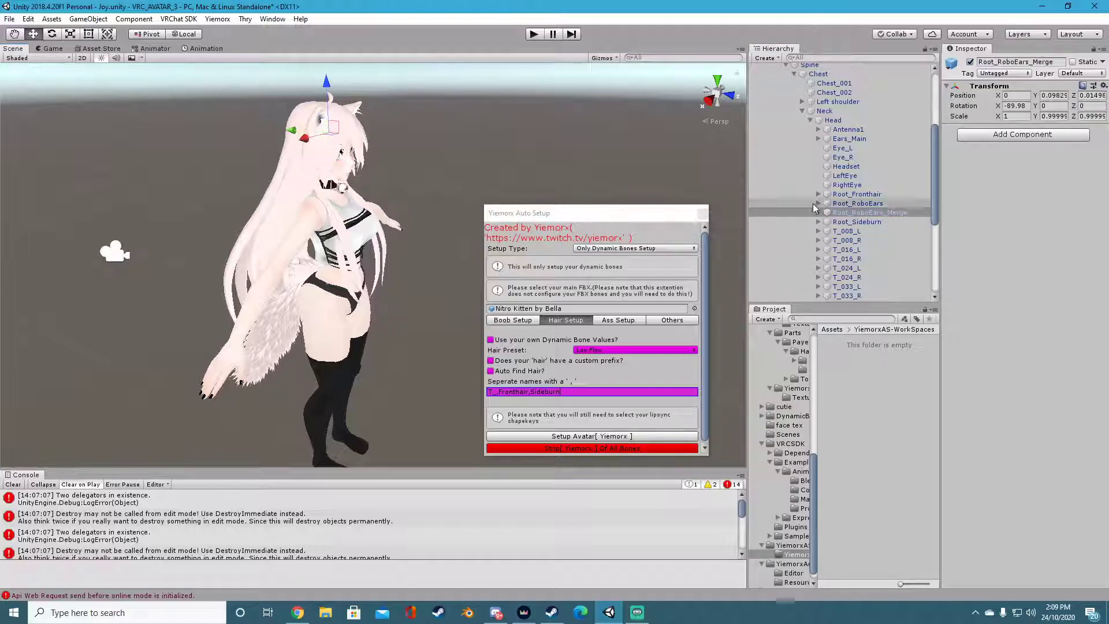
pyautogui.click(901, 222)
pyautogui.scroll(5, 890, 214)
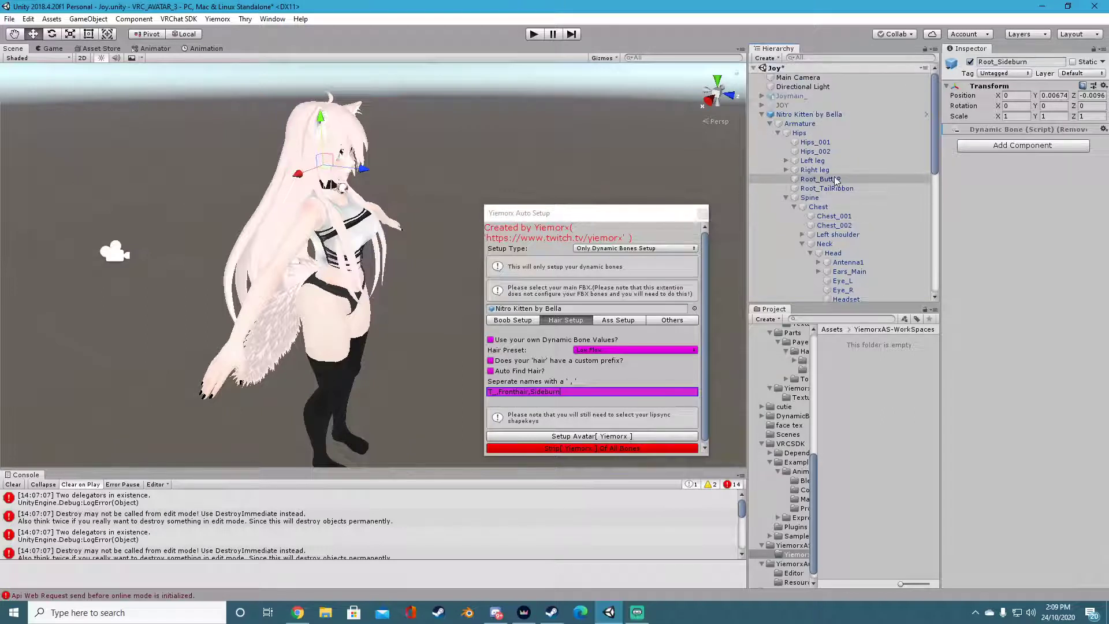
pyautogui.scroll(-5, 888, 214)
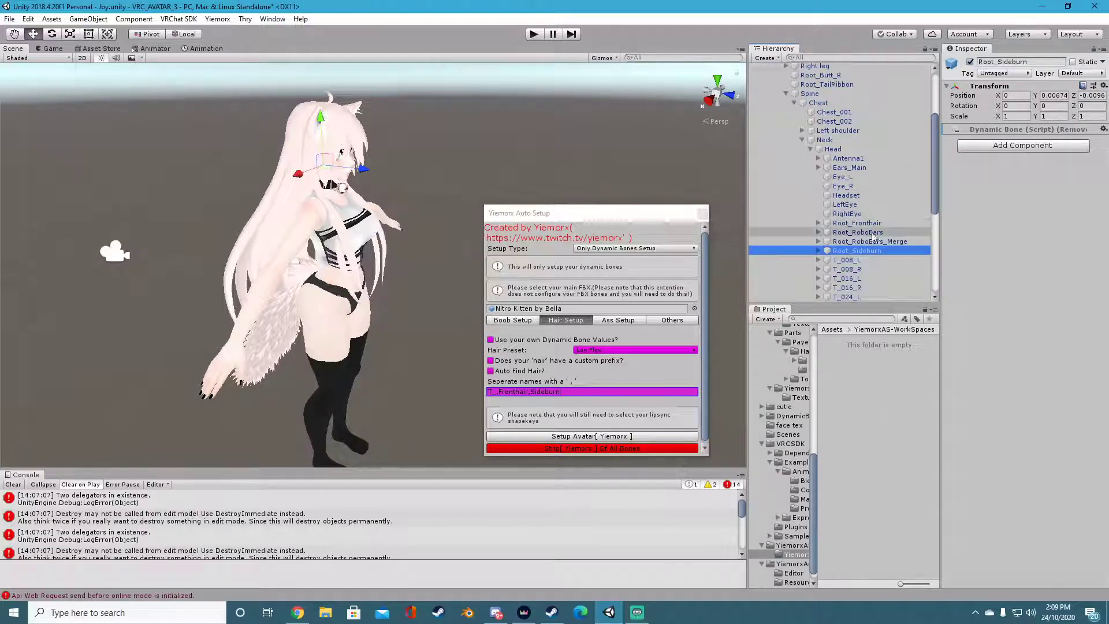
# Step: Expand Root_RoboEars, try moving its Root_RoboEars_End bone slightly in the scene, and undo the move
pyautogui.click(822, 233)
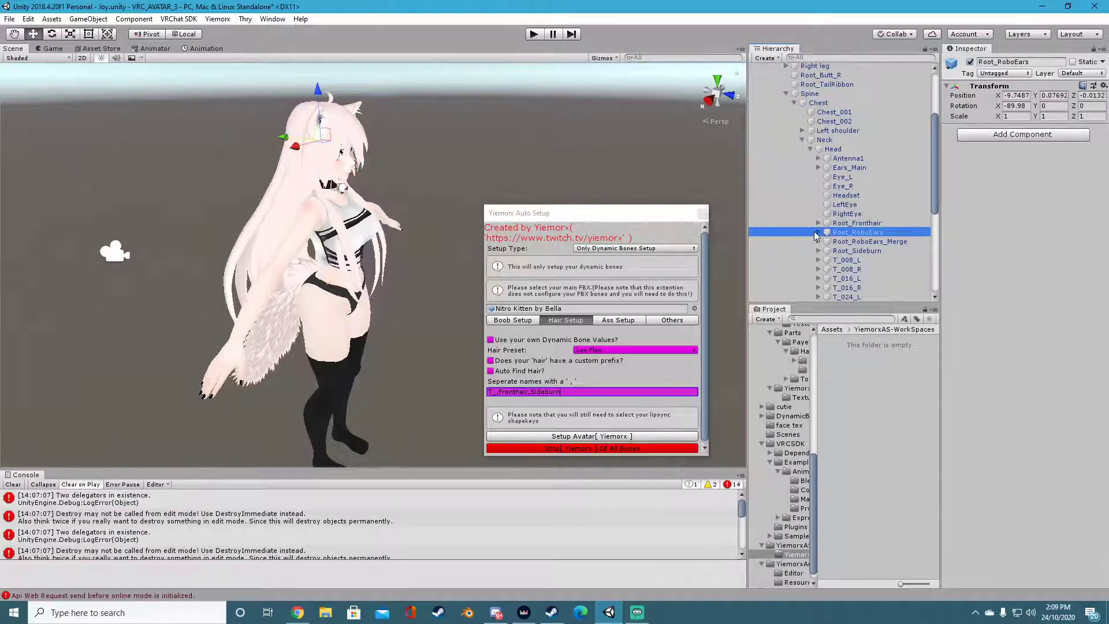
pyautogui.click(821, 232)
pyautogui.press('Down')
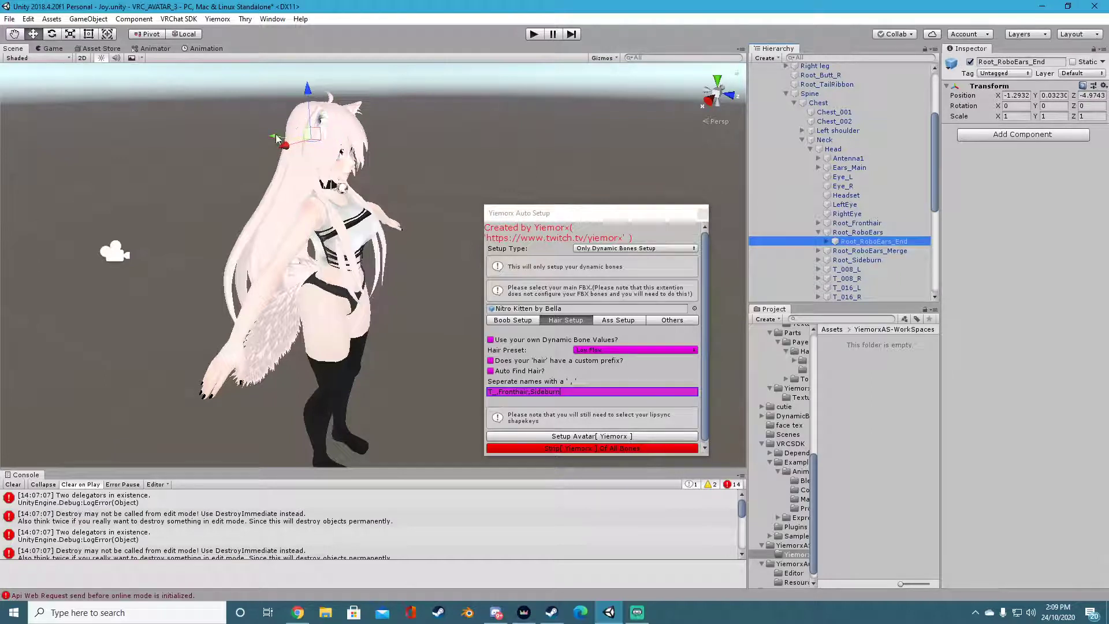
pyautogui.moveTo(277, 136); pyautogui.dragTo(265, 136)
pyautogui.hotkey('ctrl', 'z')
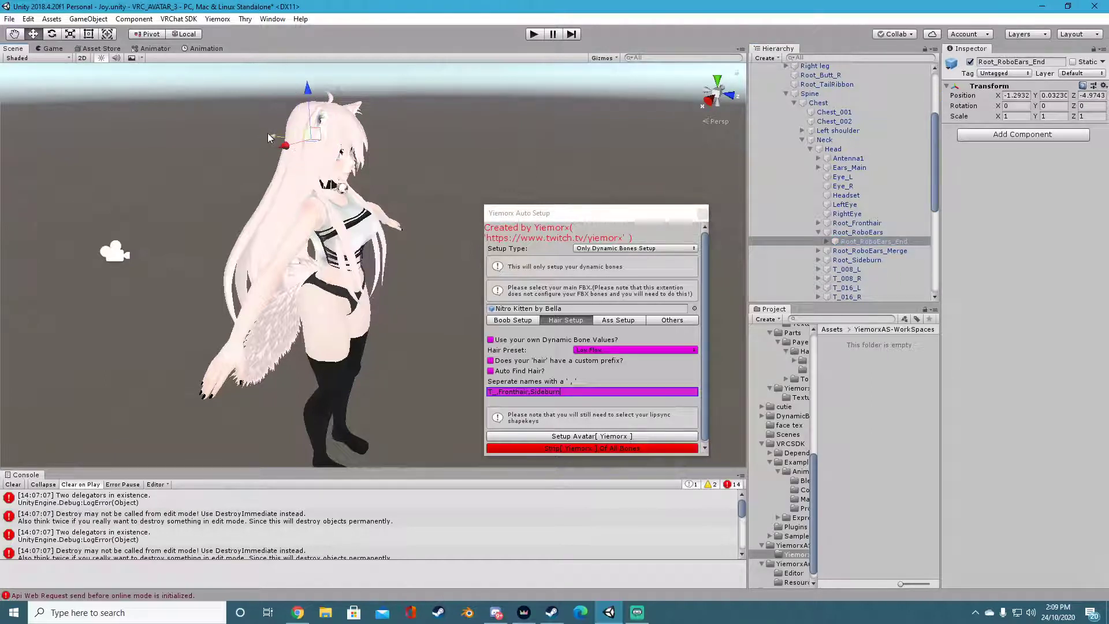
# Step: Check the remaining armature bones, view the avatar from nearer the front, and collapse Root_RoboEars
pyautogui.scroll(-8, 876, 248)
pyautogui.scroll(3, 859, 287)
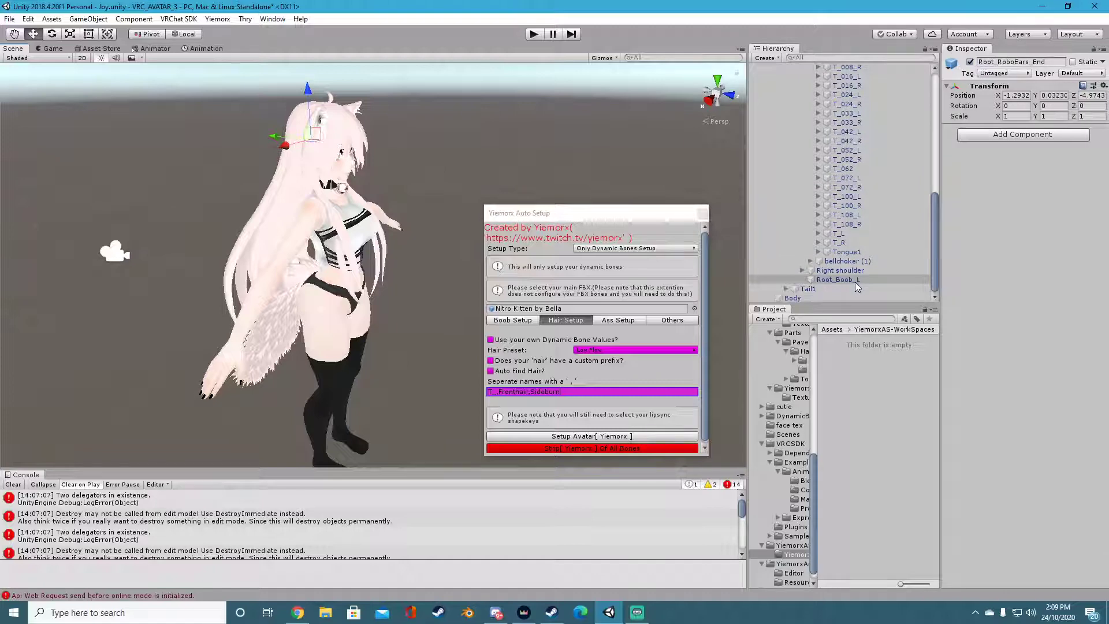
pyautogui.scroll(3, 853, 264)
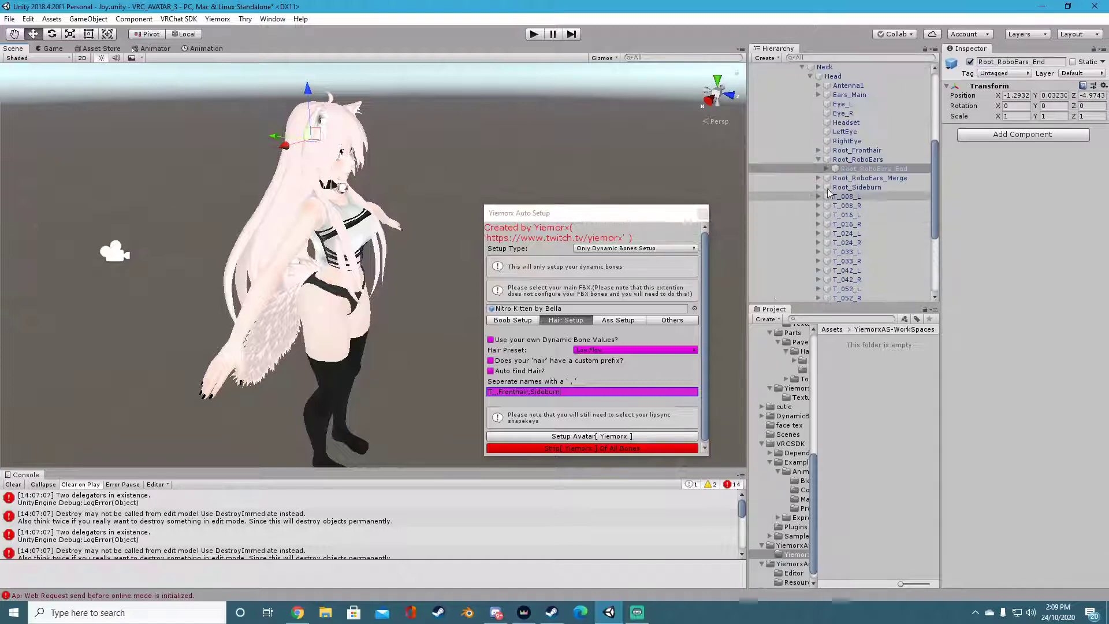
pyautogui.scroll(6, 508, 122)
pyautogui.moveTo(580, 203); pyautogui.dragTo(508, 204, button='right')
pyautogui.click(818, 159)
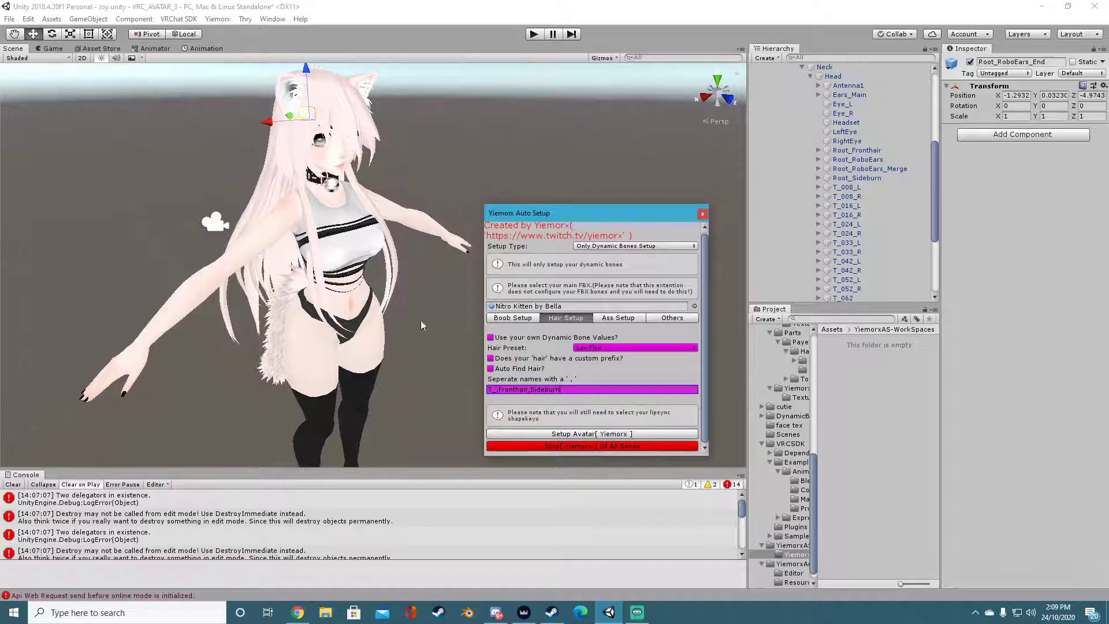
# Step: Review the Ass, Hair and Boob Setup pages and check the available boob presets, keeping Soft
pyautogui.click(511, 319)
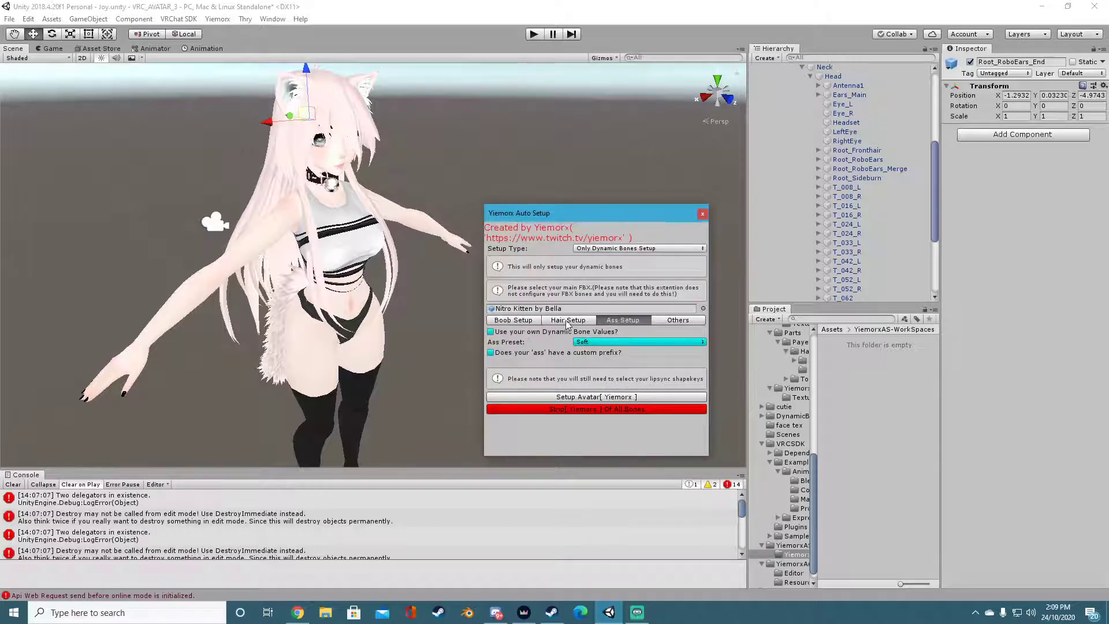
pyautogui.click(569, 322)
pyautogui.click(535, 322)
pyautogui.click(600, 343)
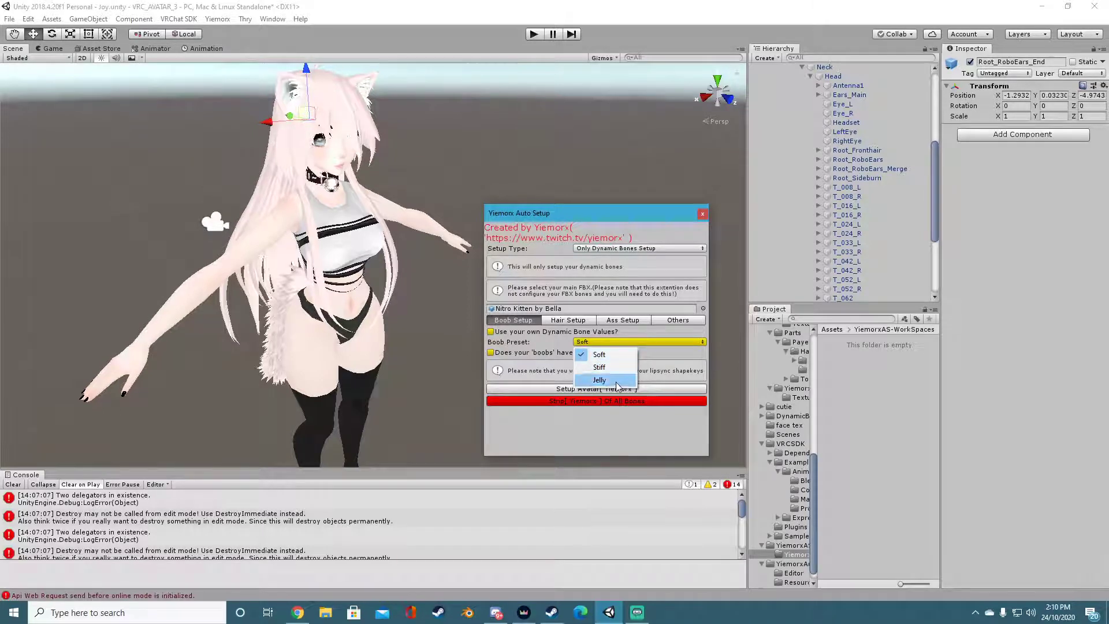
pyautogui.click(573, 441)
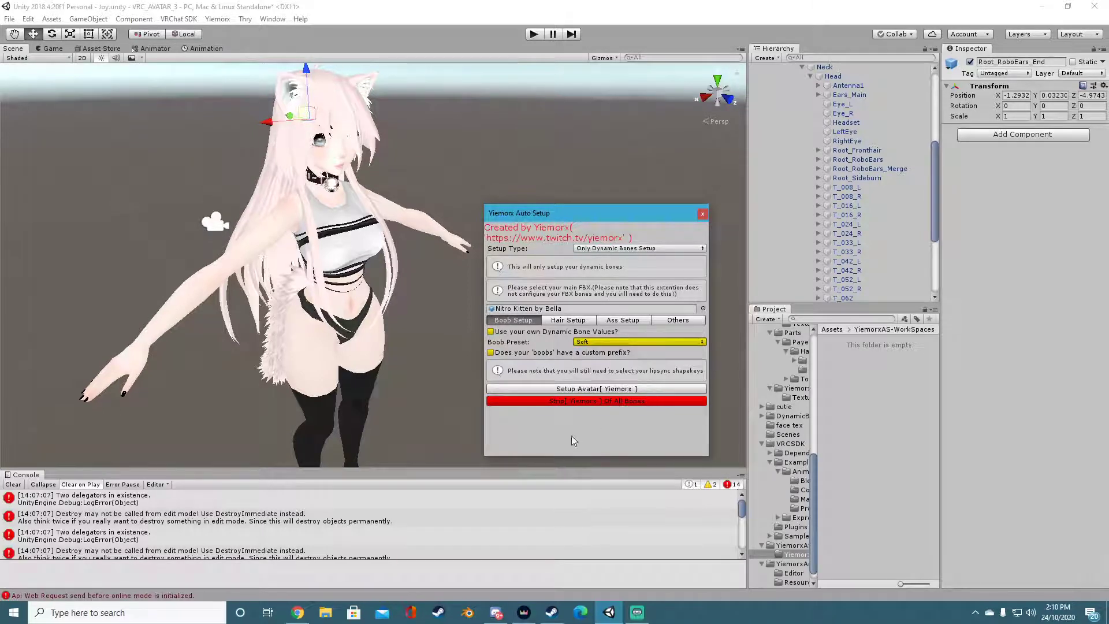
# Step: Examine the custom dynamic bone value fields in Boob Setup, such as Damping and Elasticity, leaving the option turned off
pyautogui.click(491, 332)
pyautogui.scroll(-2, 503, 342)
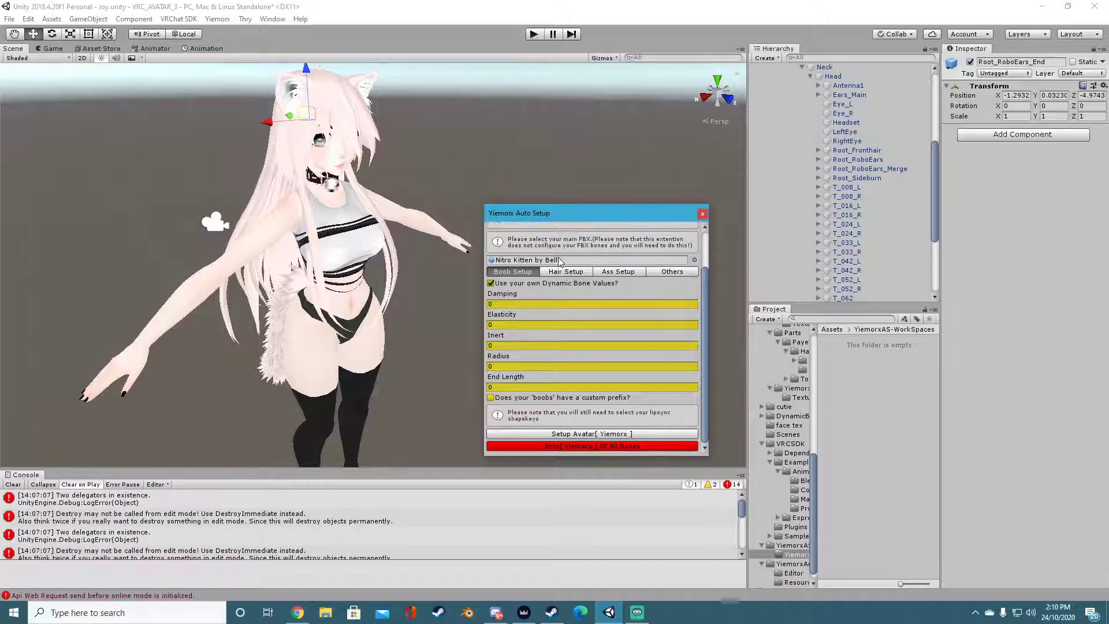
pyautogui.click(522, 303)
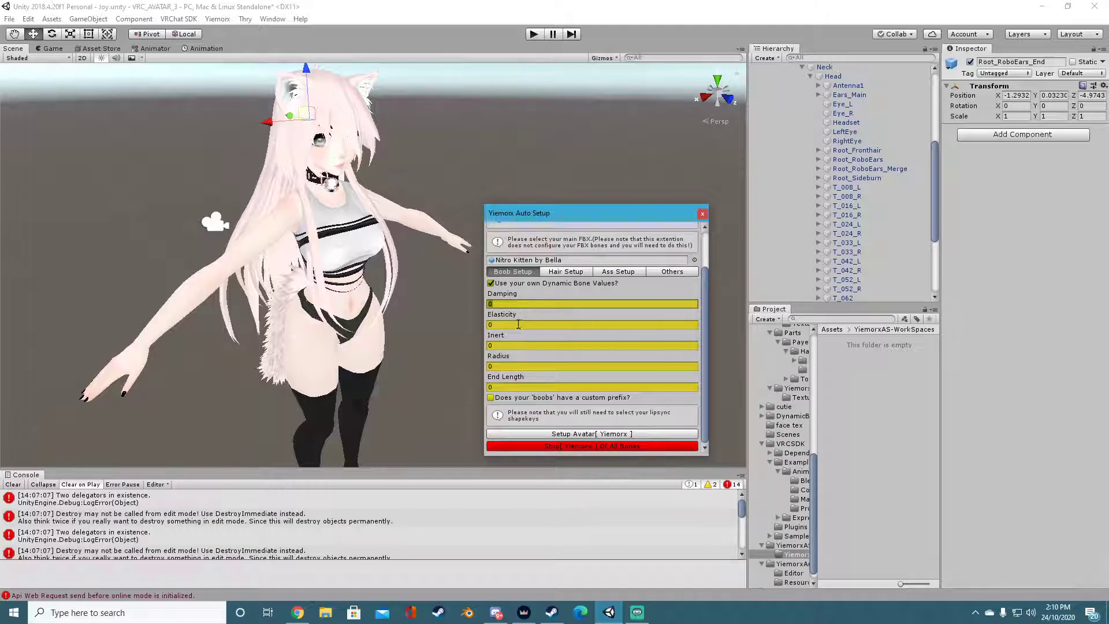
pyautogui.click(518, 324)
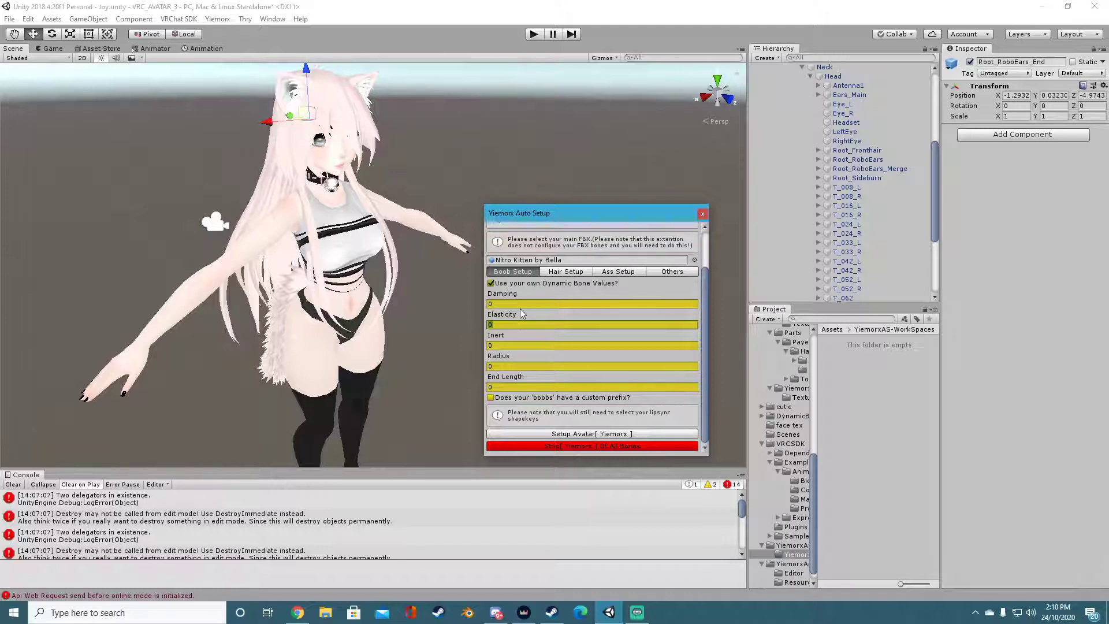
pyautogui.click(513, 305)
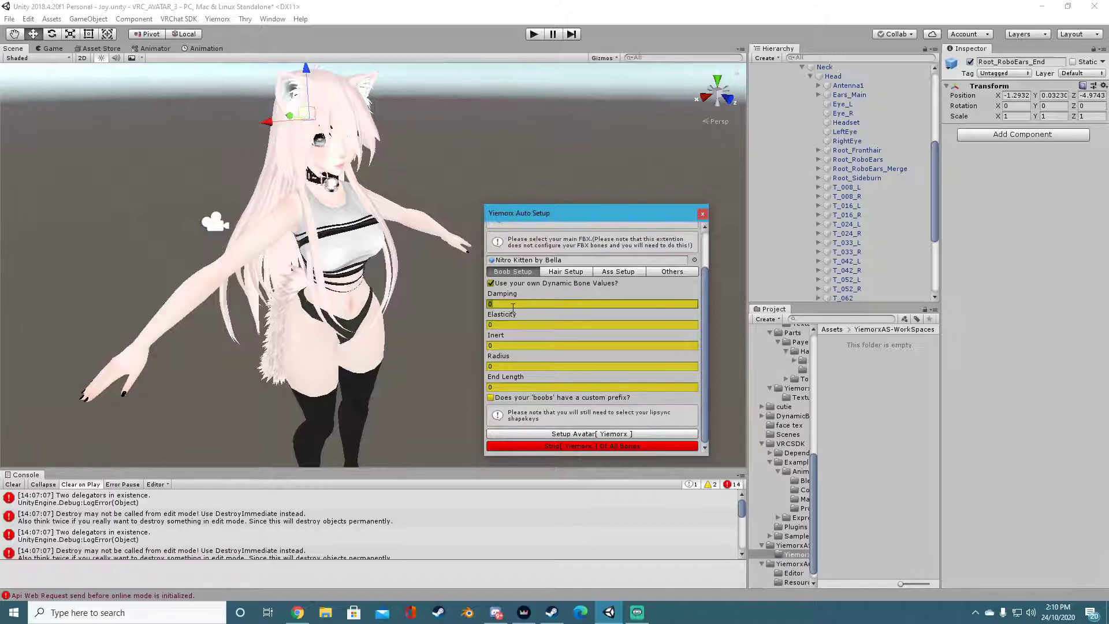
pyautogui.click(492, 283)
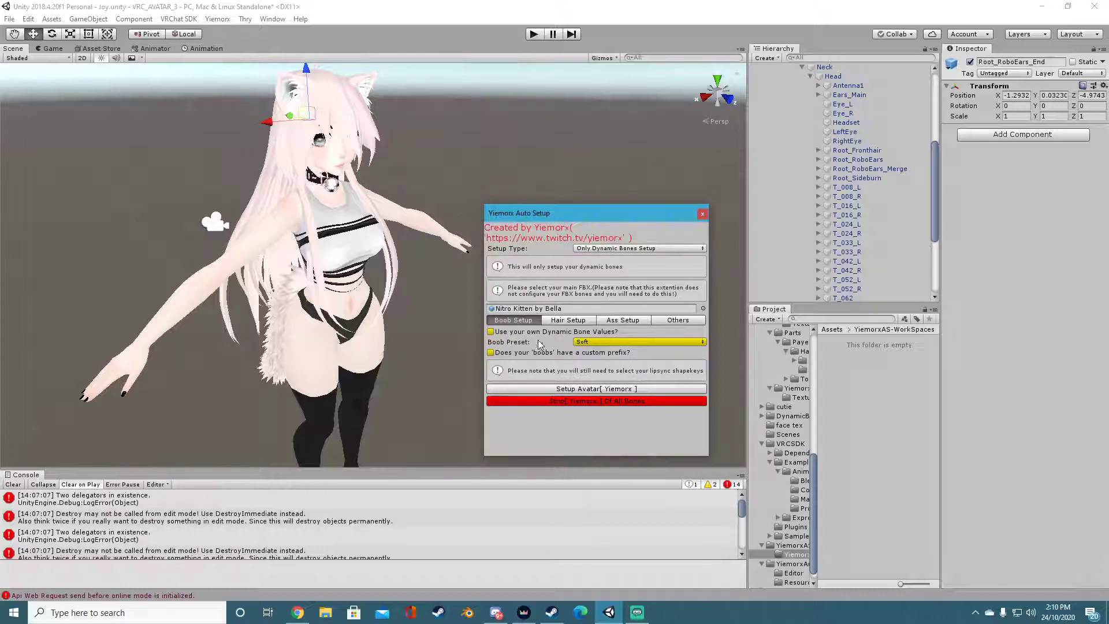
# Step: Set the boob preset to Jelly and the hair preset to High Flow
pyautogui.click(588, 342)
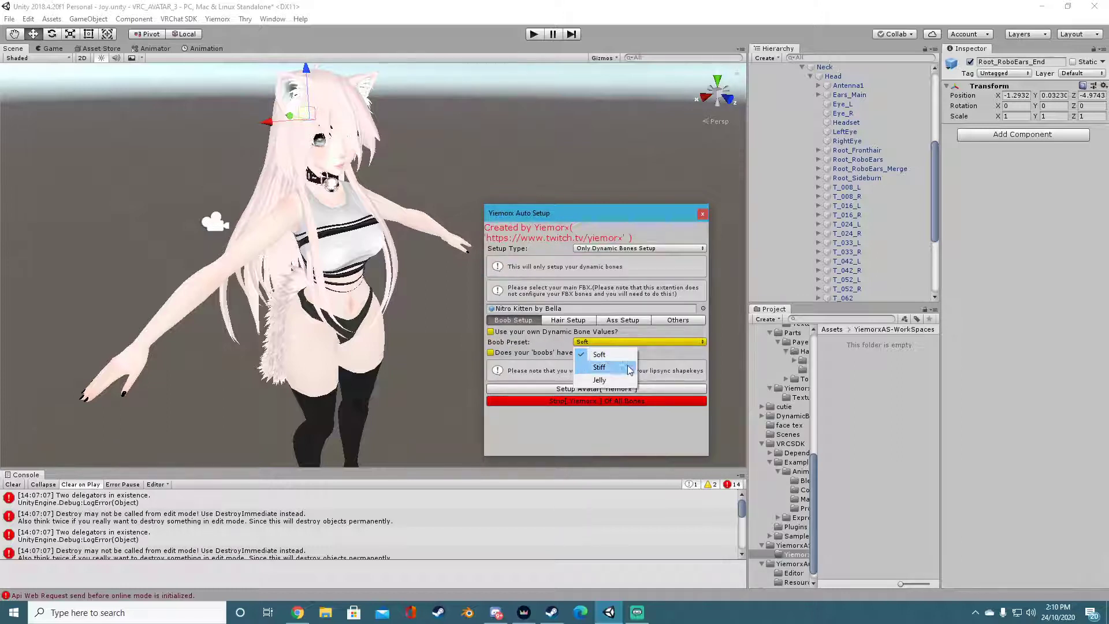
pyautogui.click(601, 380)
pyautogui.click(568, 320)
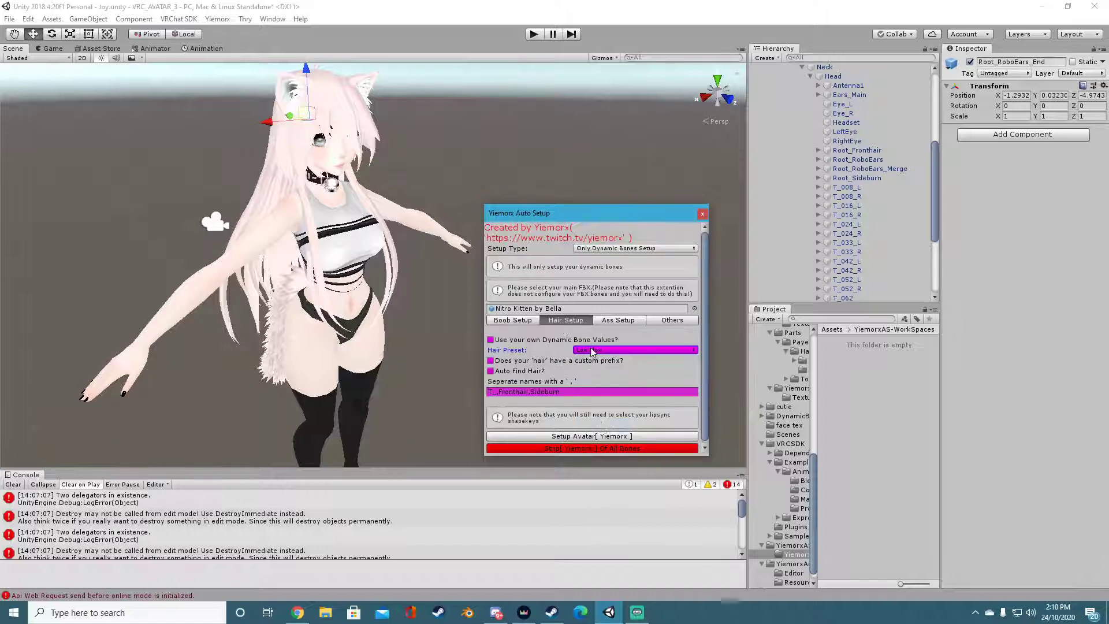
pyautogui.click(592, 351)
pyautogui.click(609, 388)
# Step: Set the ass preset to Jelly
pyautogui.click(610, 320)
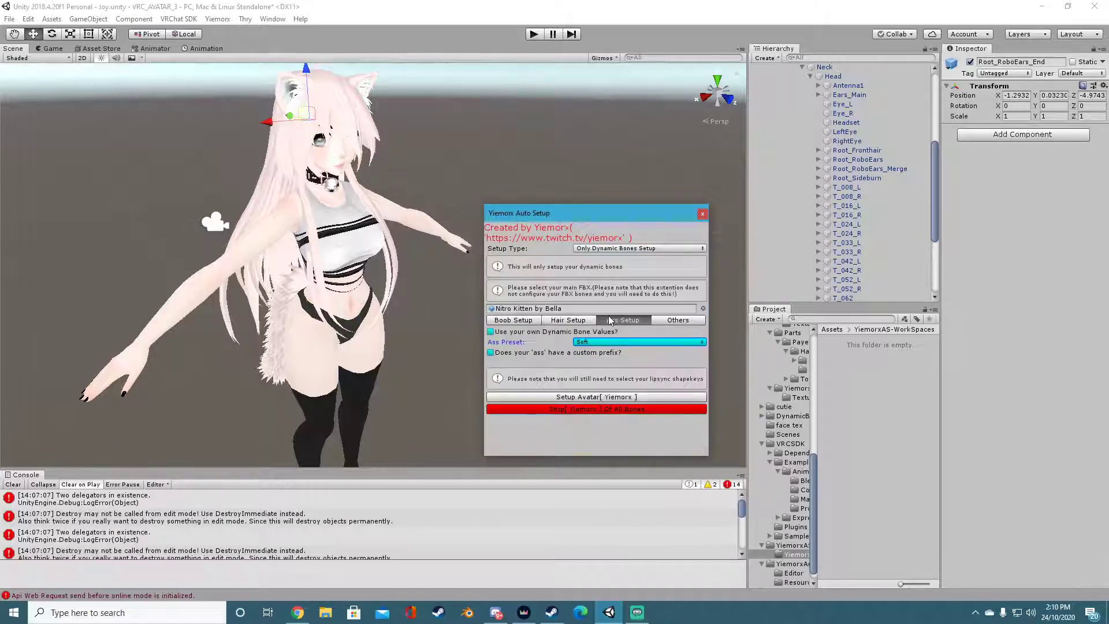
pyautogui.click(572, 342)
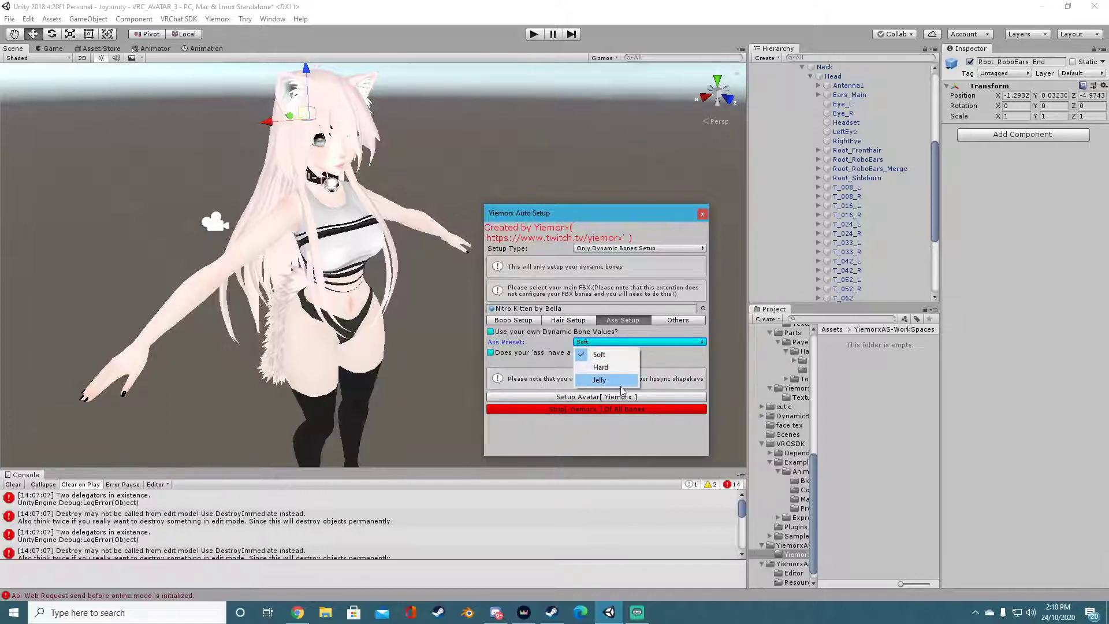
pyautogui.click(616, 384)
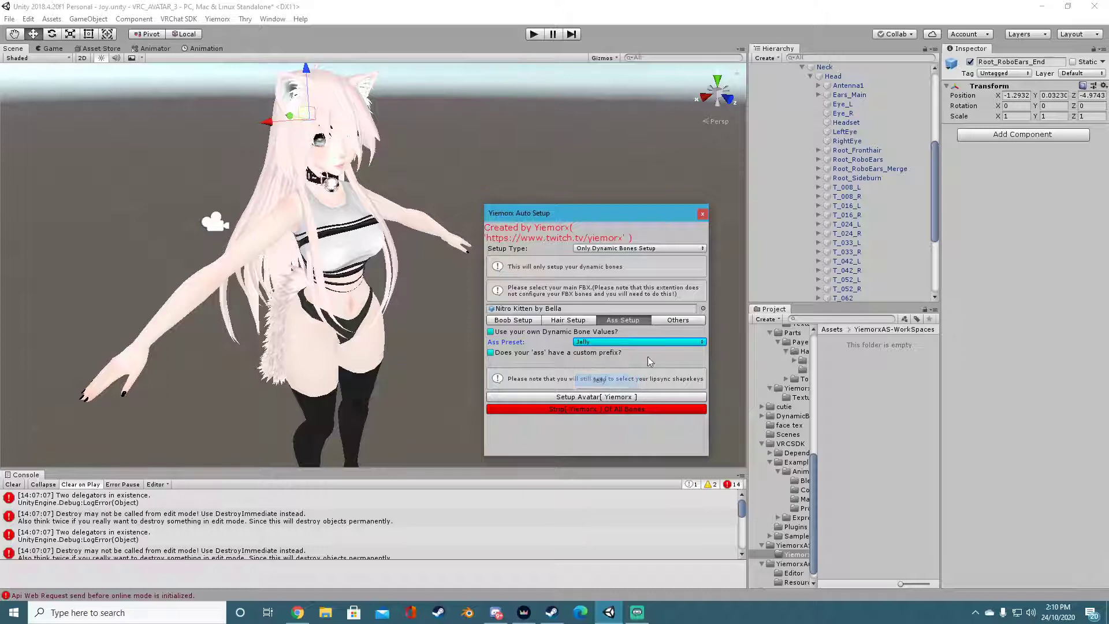
# Step: Examine the Tail Setup values and the avatar's tail, and check the name of the tail root bone in the armature
pyautogui.click(672, 322)
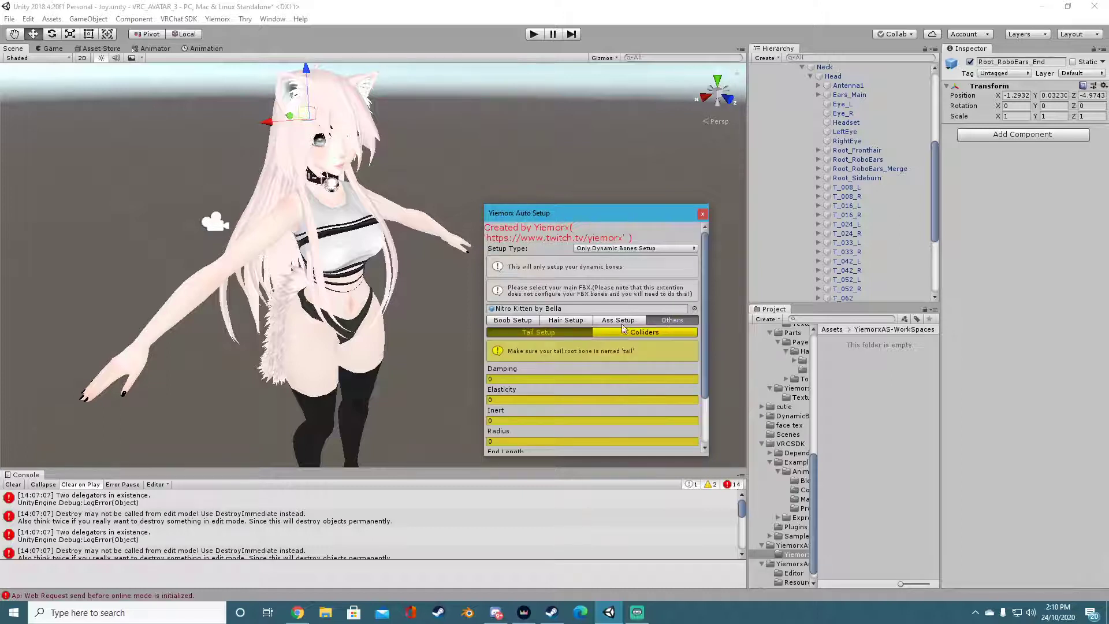
pyautogui.scroll(-3, 601, 353)
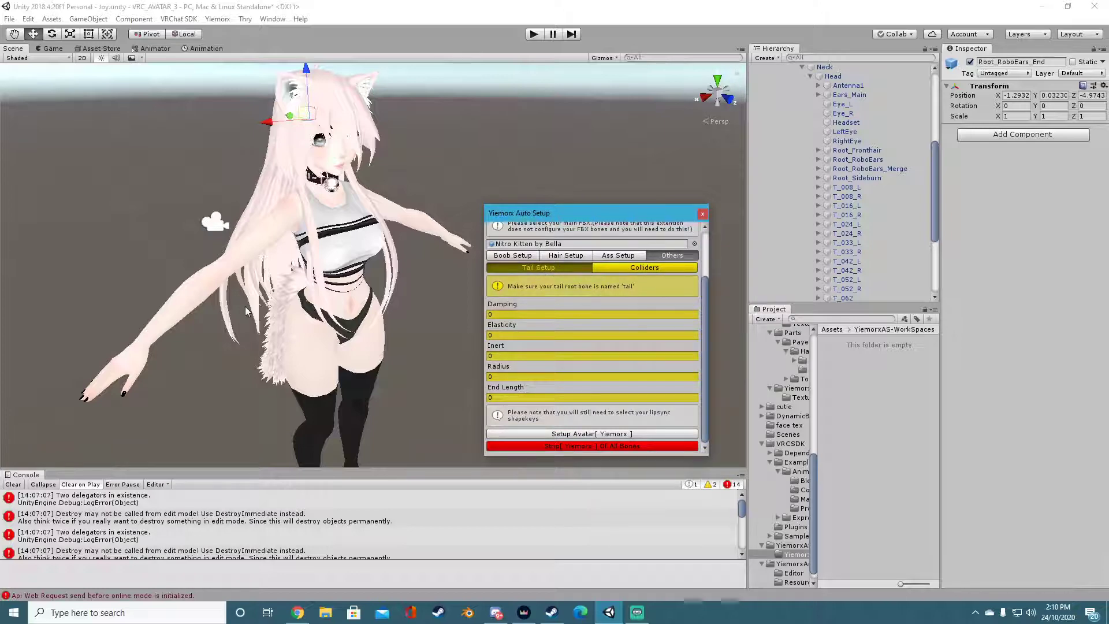
pyautogui.keyDown('alt'); pyautogui.moveTo(416, 277); pyautogui.dragTo(353, 281); pyautogui.keyUp('alt')
pyautogui.scroll(5, 324, 266)
pyautogui.scroll(-3, 292, 250)
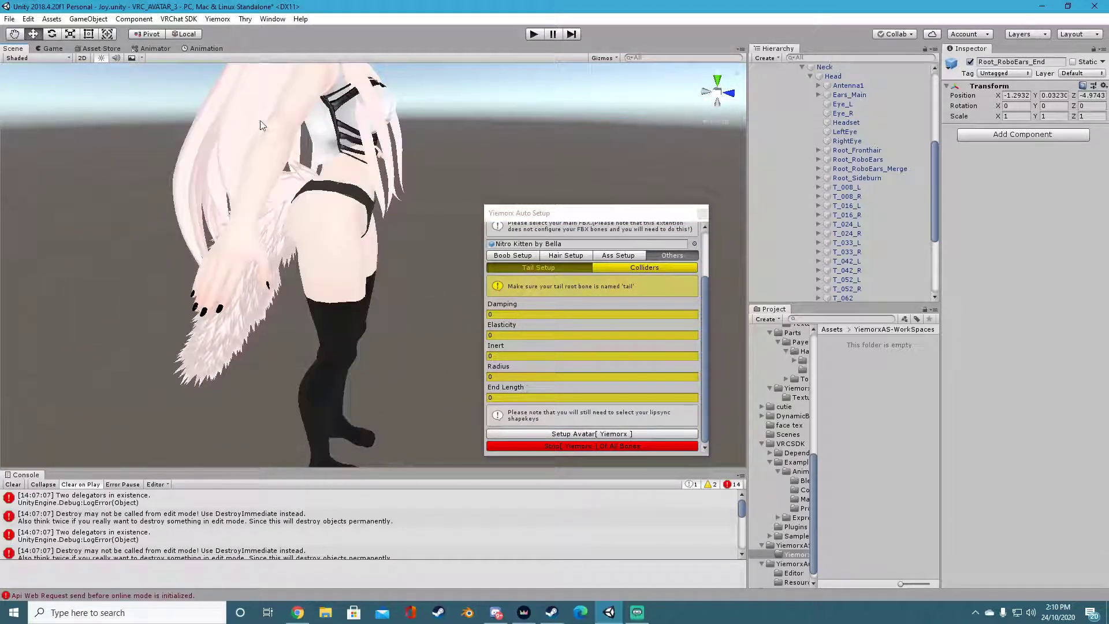
pyautogui.keyDown('alt'); pyautogui.moveTo(293, 255); pyautogui.dragTo(358, 265); pyautogui.keyUp('alt')
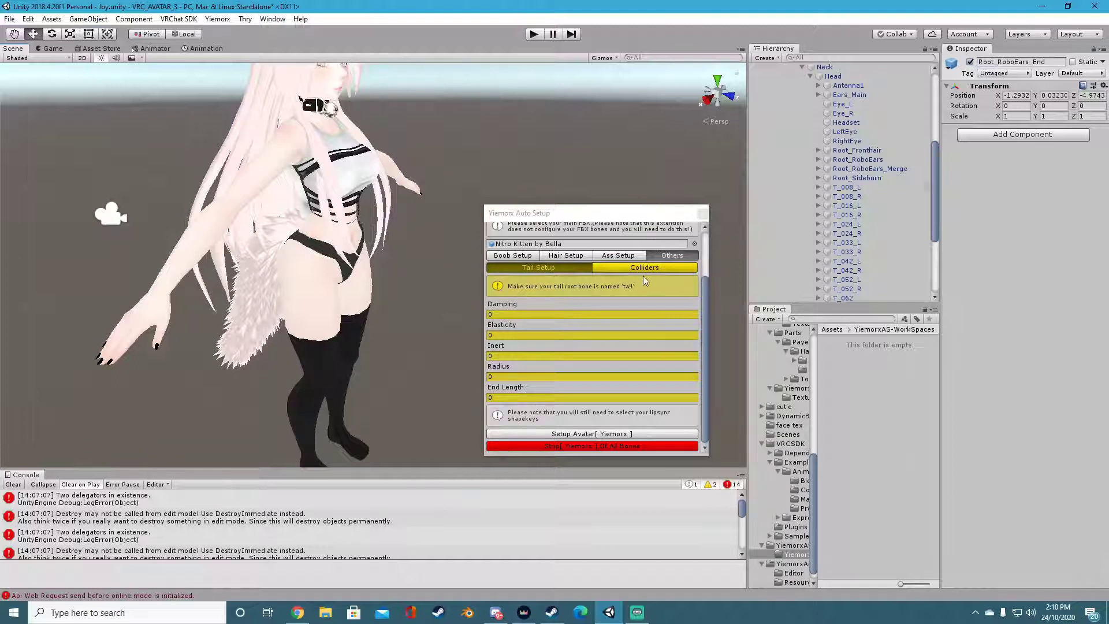
pyautogui.scroll(-5, 855, 190)
pyautogui.click(808, 289)
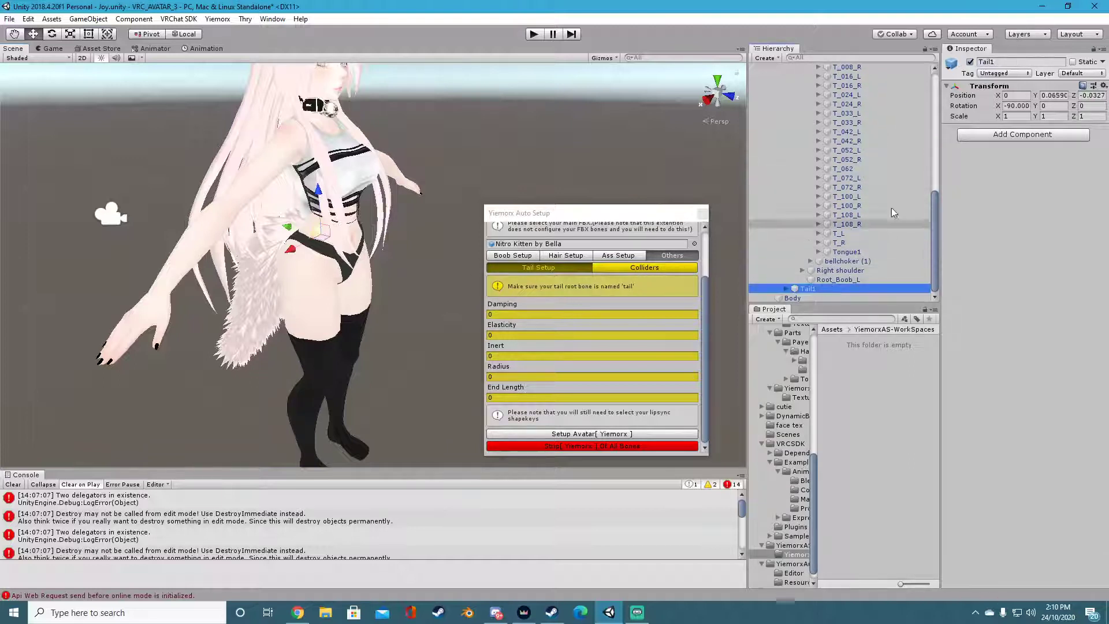
pyautogui.click(587, 291)
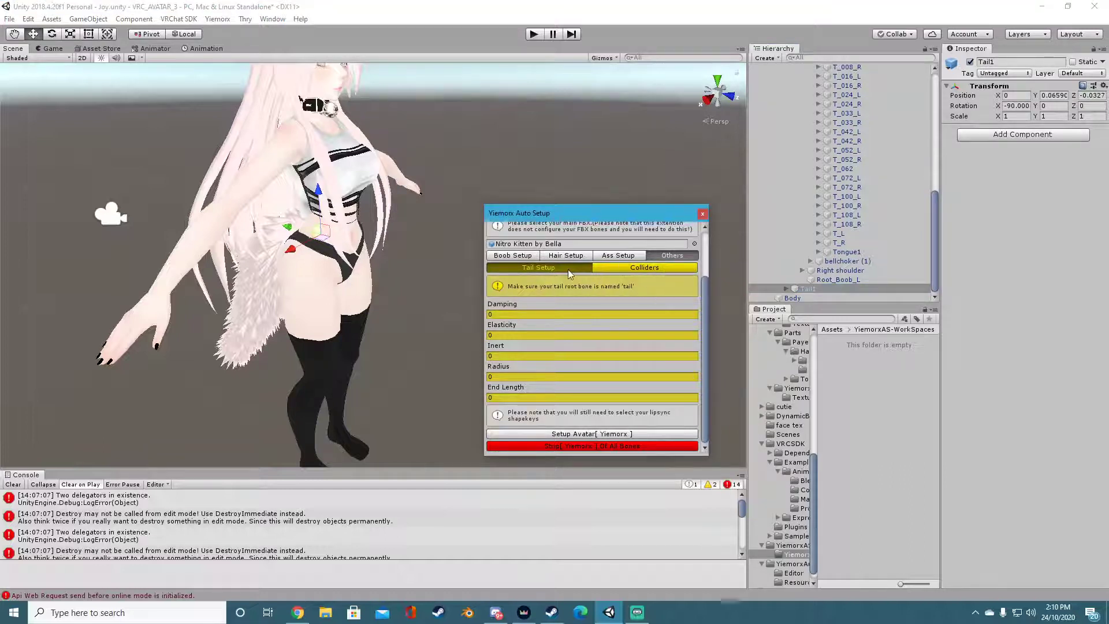
# Step: Set the tail's Damping to 0.4, Elasticity to 0.1, Inert to 0.4, Radius to 0.01 and End Length to 1
pyautogui.moveTo(638, 218); pyautogui.dragTo(650, 204)
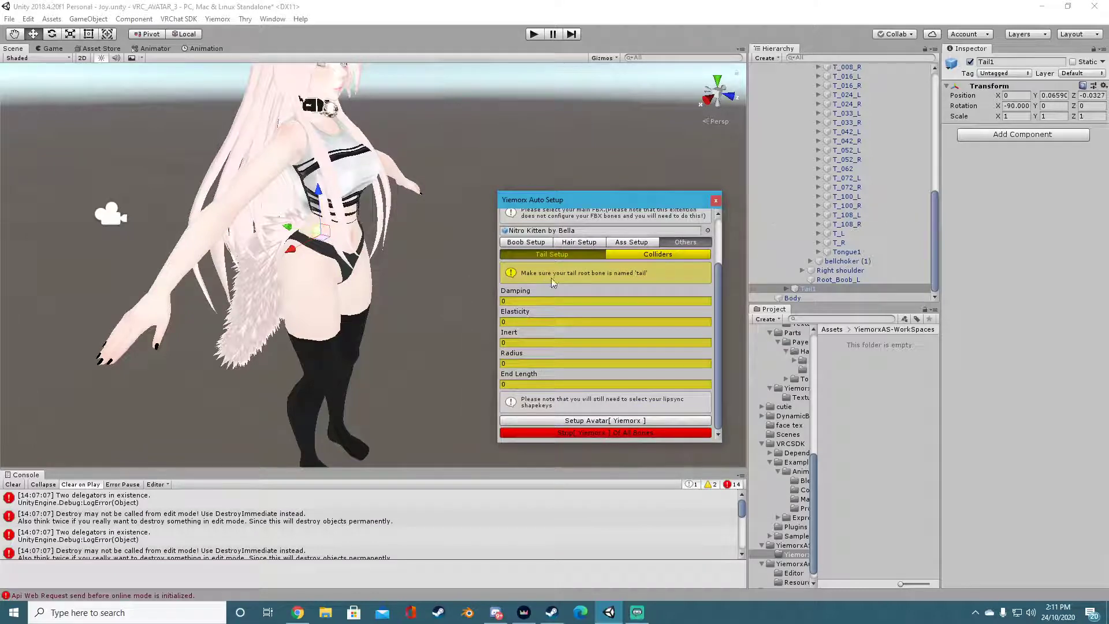
pyautogui.click(534, 299)
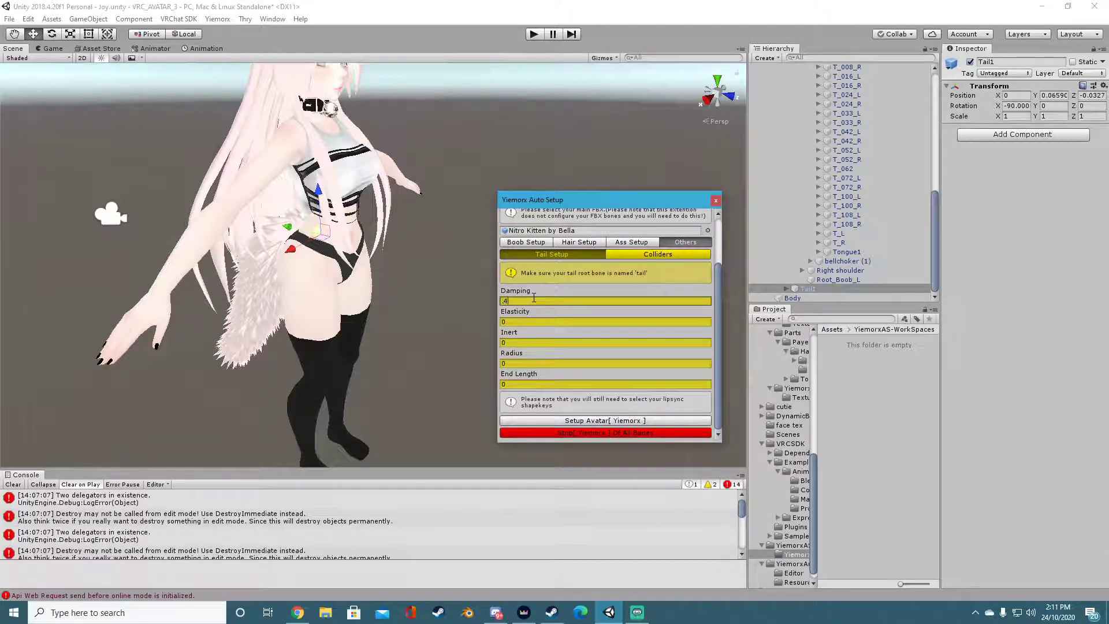
pyautogui.press('Tab')
pyautogui.write('0.1')
pyautogui.press('Tab')
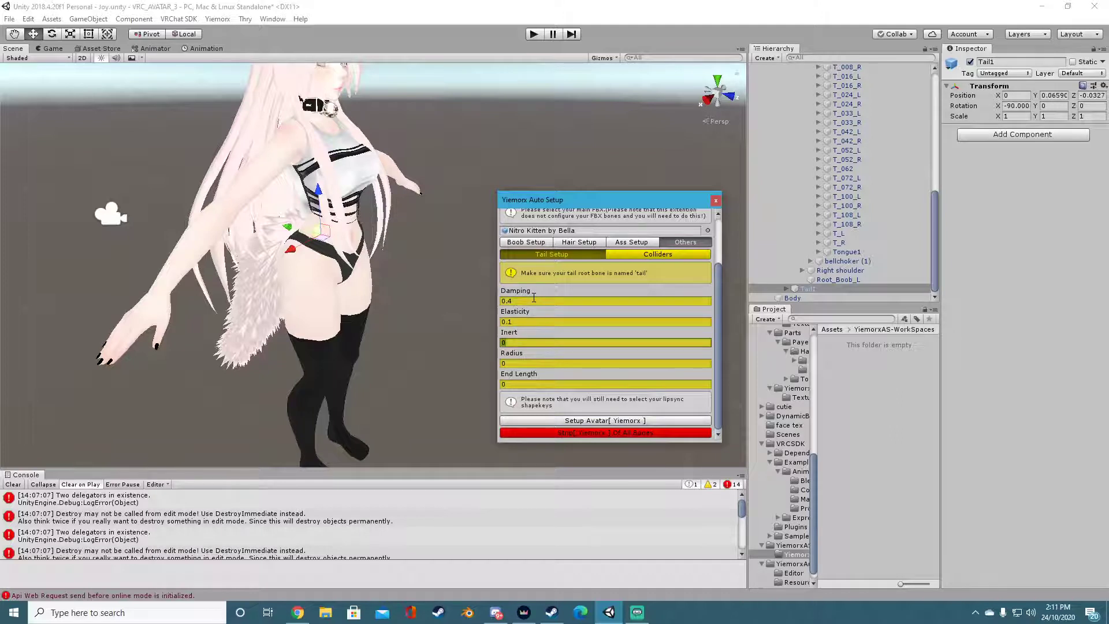
pyautogui.press('Tab')
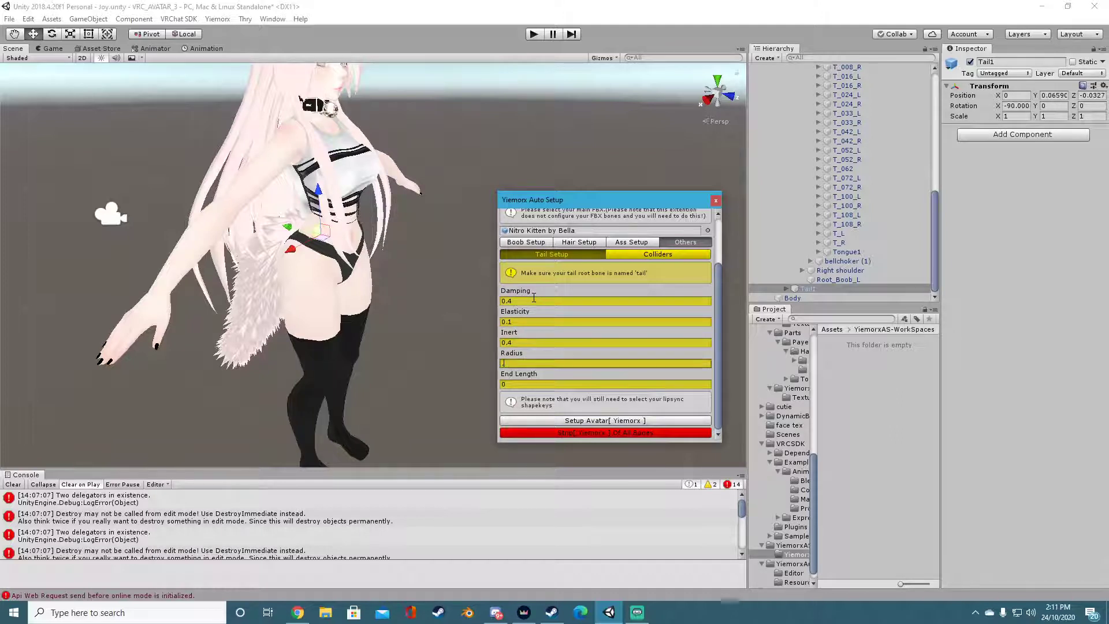
pyautogui.press('Tab')
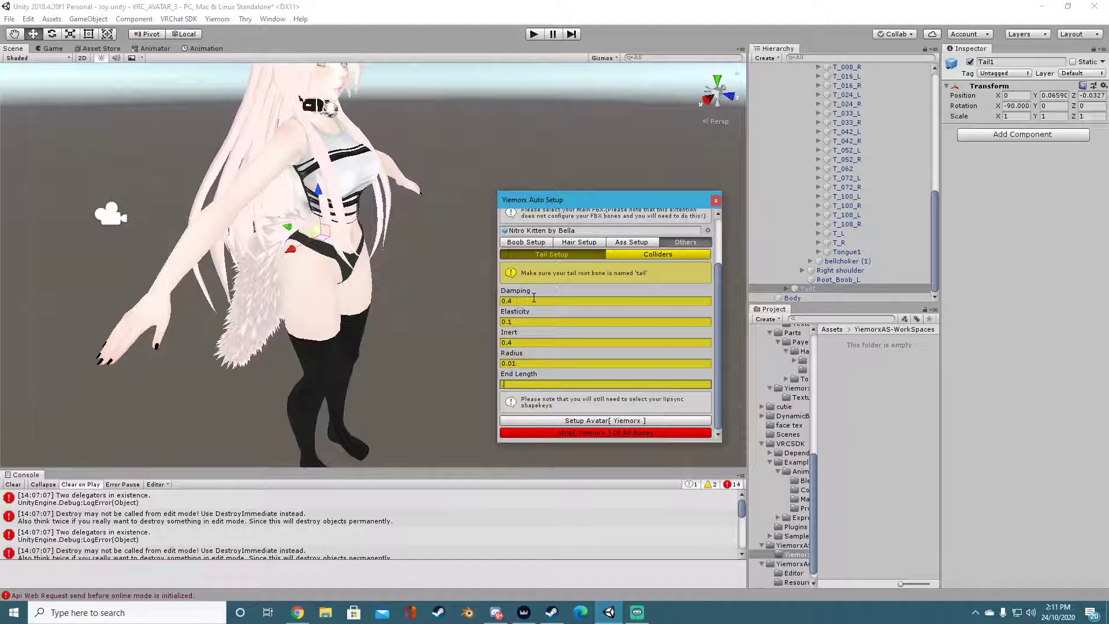
# Step: Recheck the Hair, Ass and Tail Setup pages and run the avatar setup
pyautogui.click(542, 243)
pyautogui.click(584, 308)
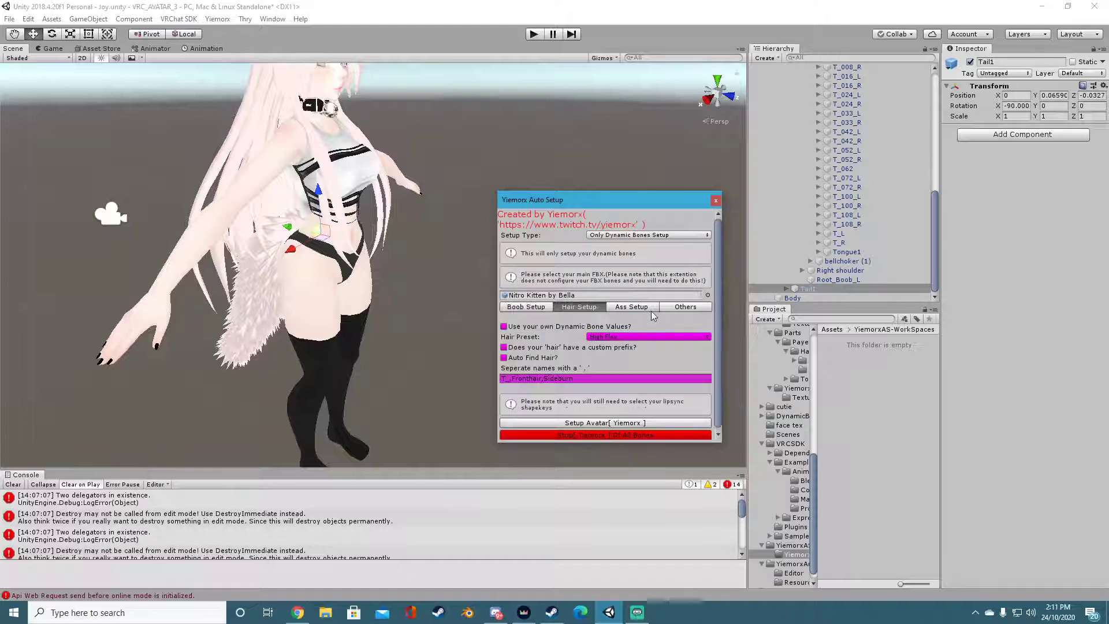
pyautogui.click(642, 309)
pyautogui.click(688, 309)
pyautogui.moveTo(658, 201); pyautogui.dragTo(837, 189)
pyautogui.scroll(-3, 889, 324)
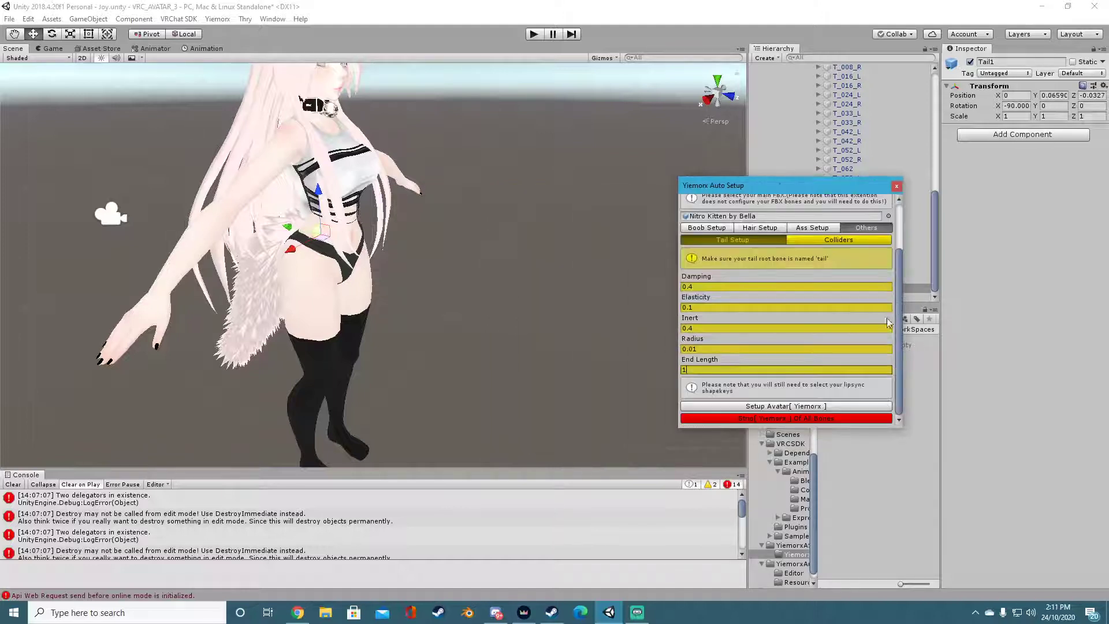
pyautogui.click(734, 406)
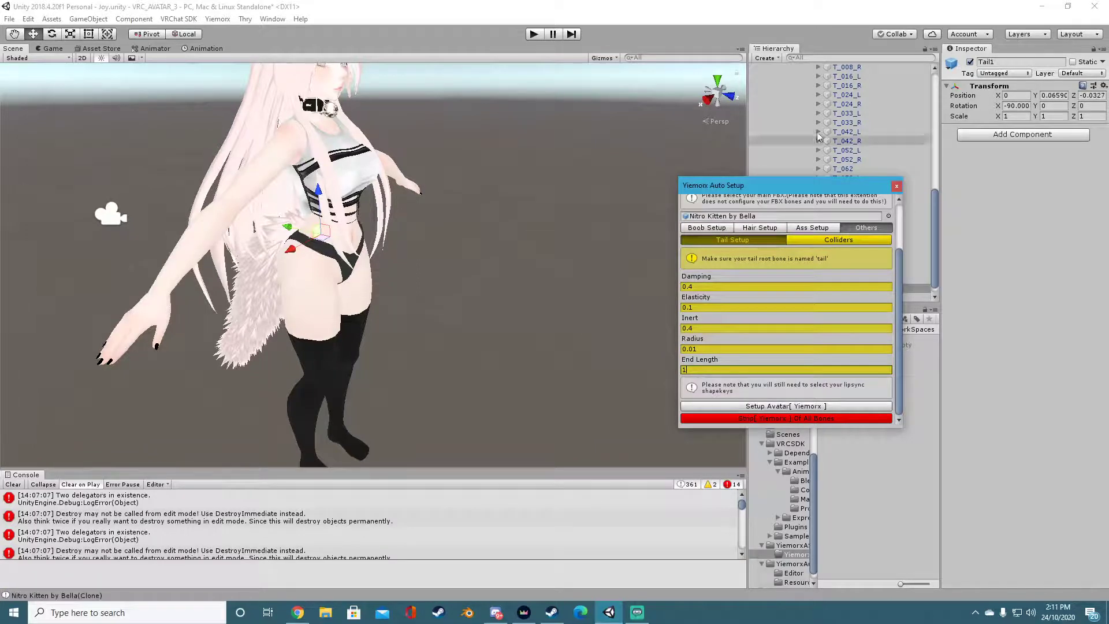
# Step: Disable the original Nitro Kitten by Bella and inspect the dynamic bone radius at the clone's tail tip
pyautogui.click(971, 62)
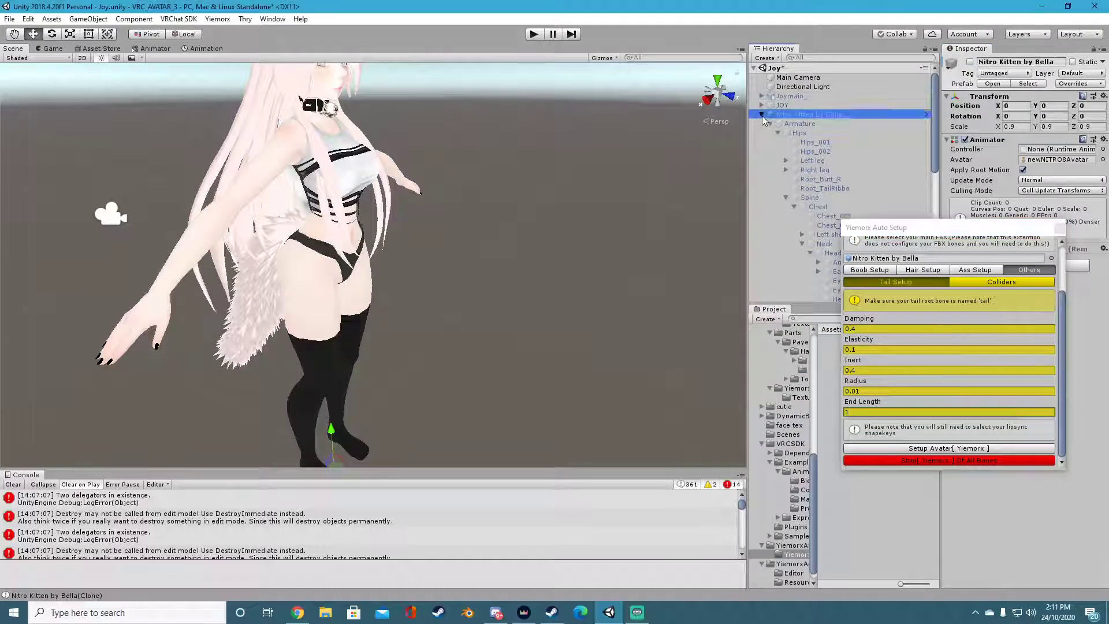
pyautogui.click(822, 123)
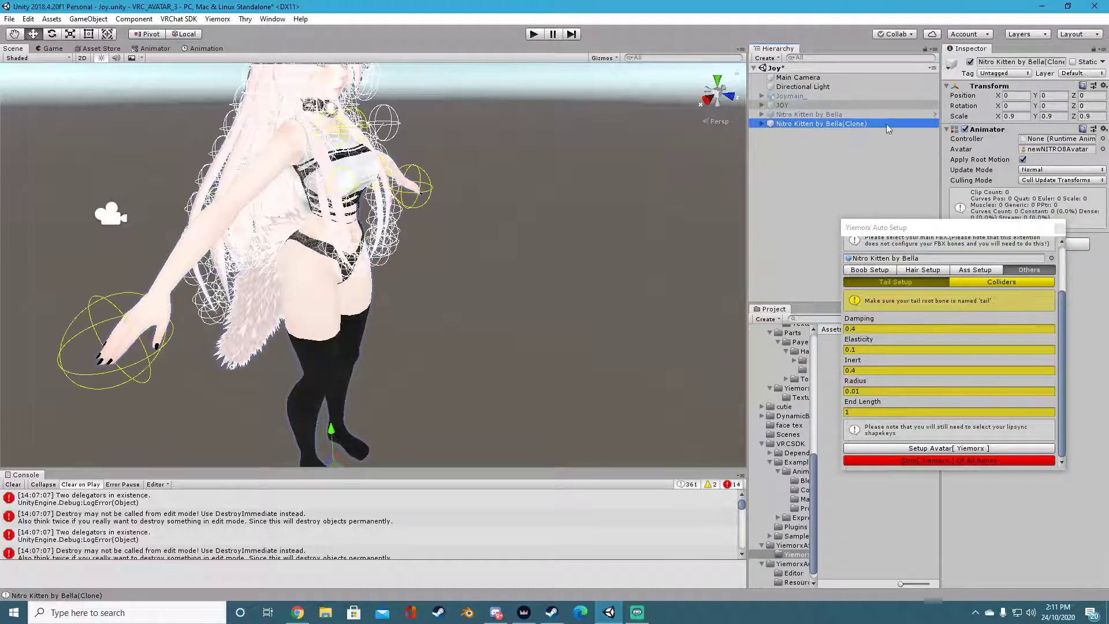
pyautogui.moveTo(289, 242); pyautogui.dragTo(467, 183, button='middle')
pyautogui.scroll(5, 404, 211)
pyautogui.keyDown('alt'); pyautogui.moveTo(467, 184); pyautogui.dragTo(386, 213); pyautogui.keyUp('alt')
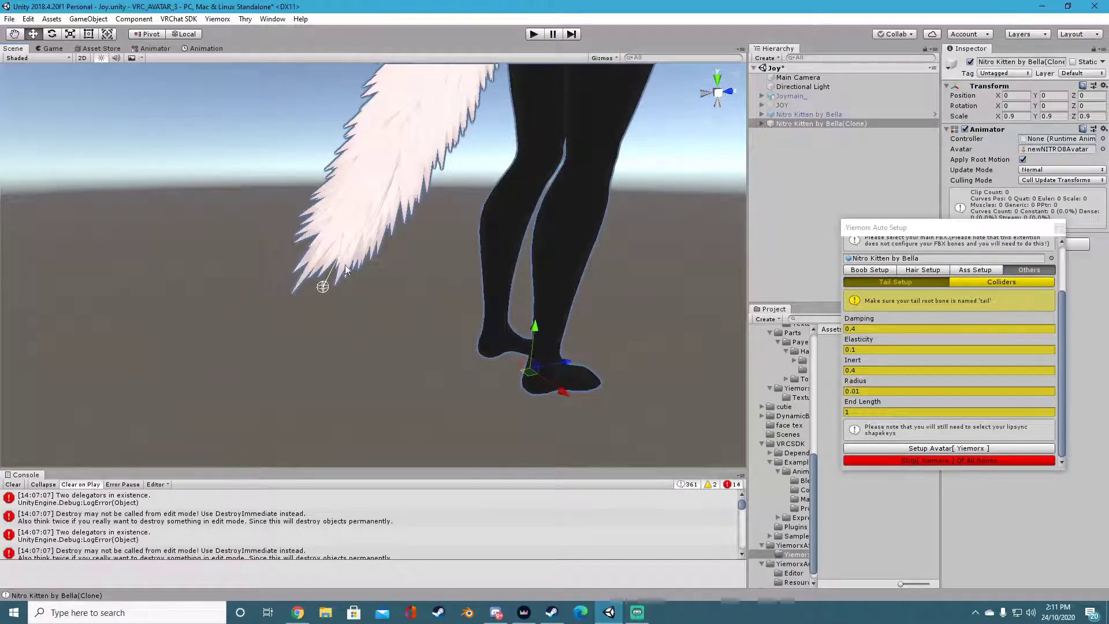
# Step: Delete the generated clone and rerun the avatar setup with a tail Radius of 0.1
pyautogui.click(814, 123)
pyautogui.press('Delete')
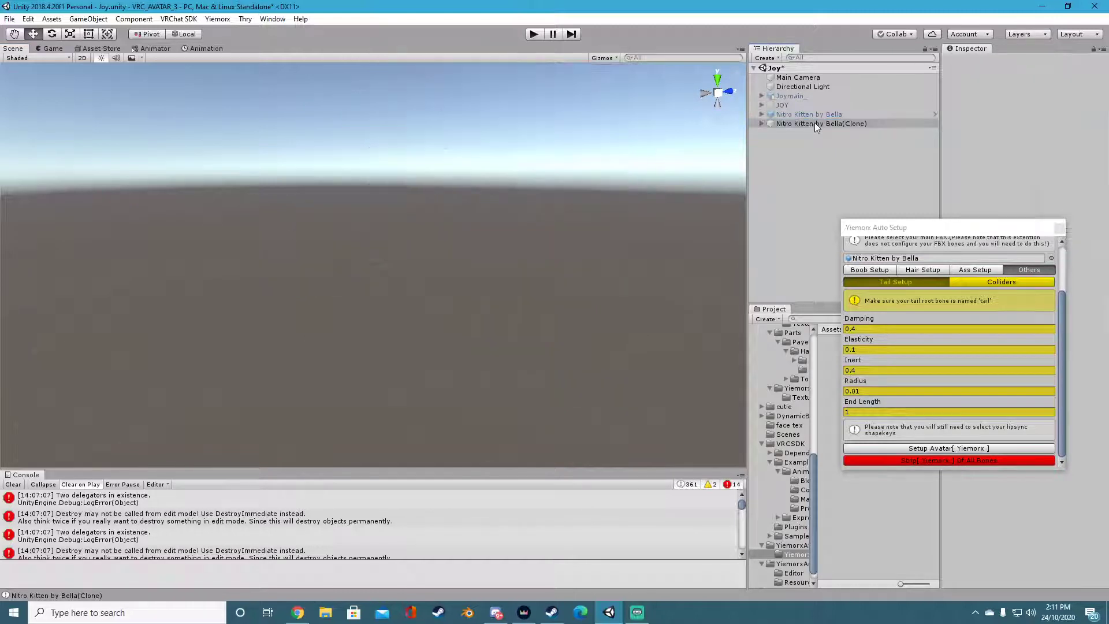
pyautogui.click(878, 392)
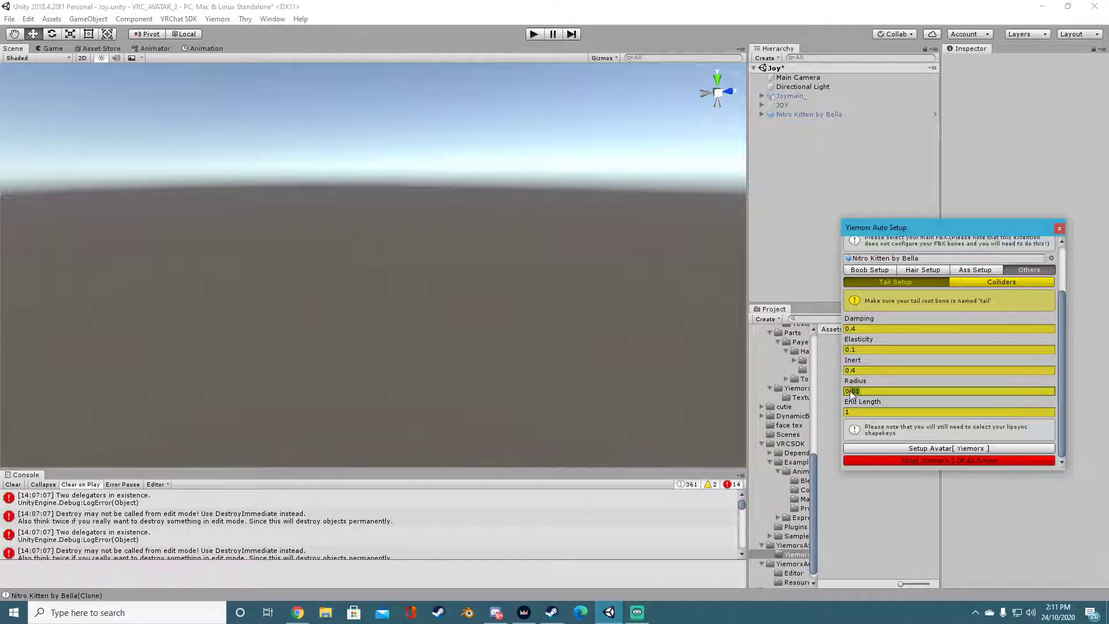
pyautogui.write('0.1')
pyautogui.click(923, 449)
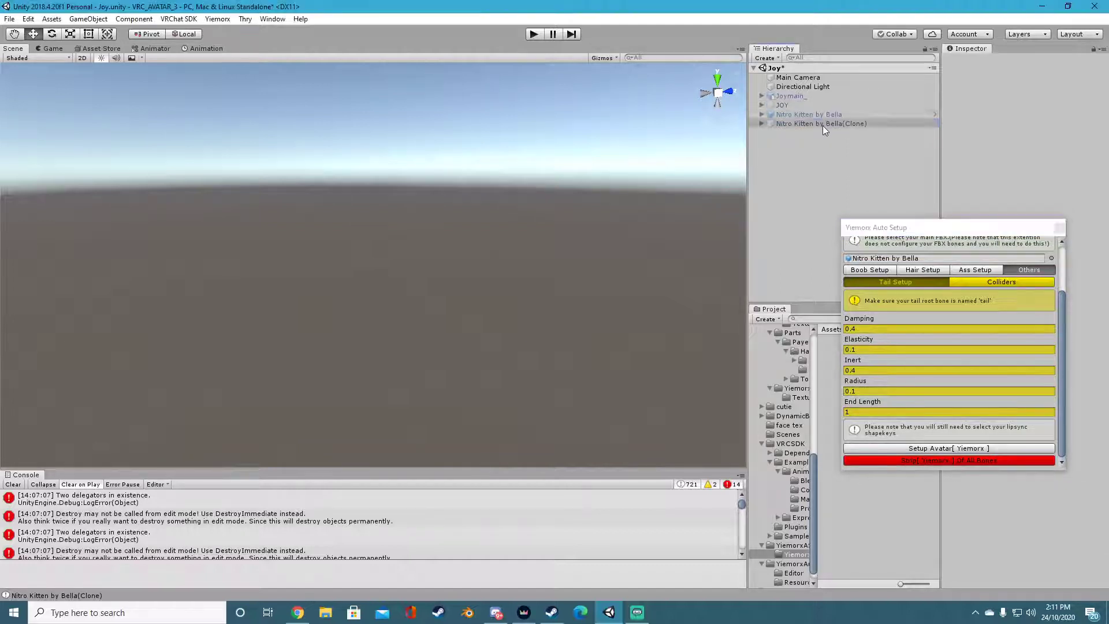
# Step: Select the new Nitro Kitten by Bella clone and inspect its tail and hair dynamic bones from the side
pyautogui.click(822, 123)
pyautogui.doubleClick(822, 124)
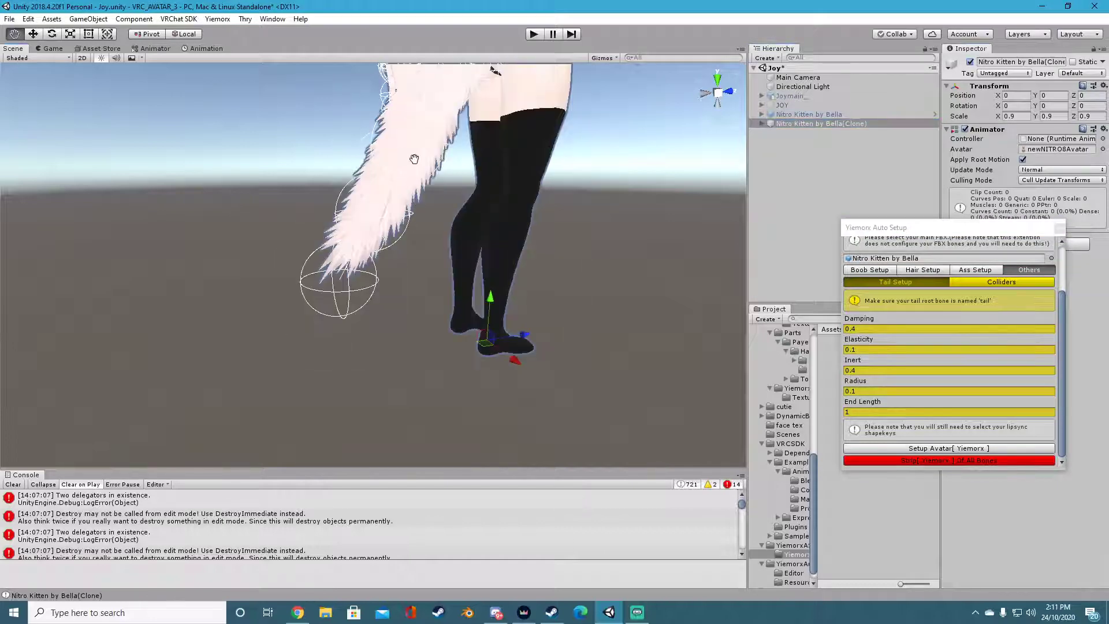
pyautogui.keyDown('alt'); pyautogui.moveTo(415, 159); pyautogui.dragTo(513, 217); pyautogui.keyUp('alt')
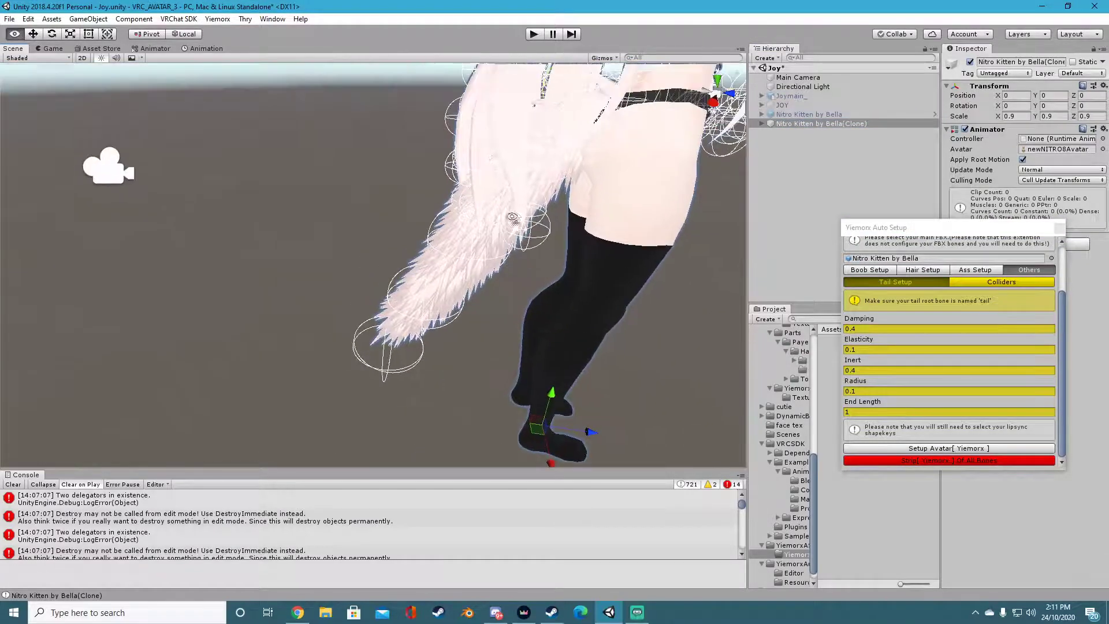
pyautogui.moveTo(598, 132); pyautogui.dragTo(488, 230, button='middle')
pyautogui.scroll(-2, 704, 189)
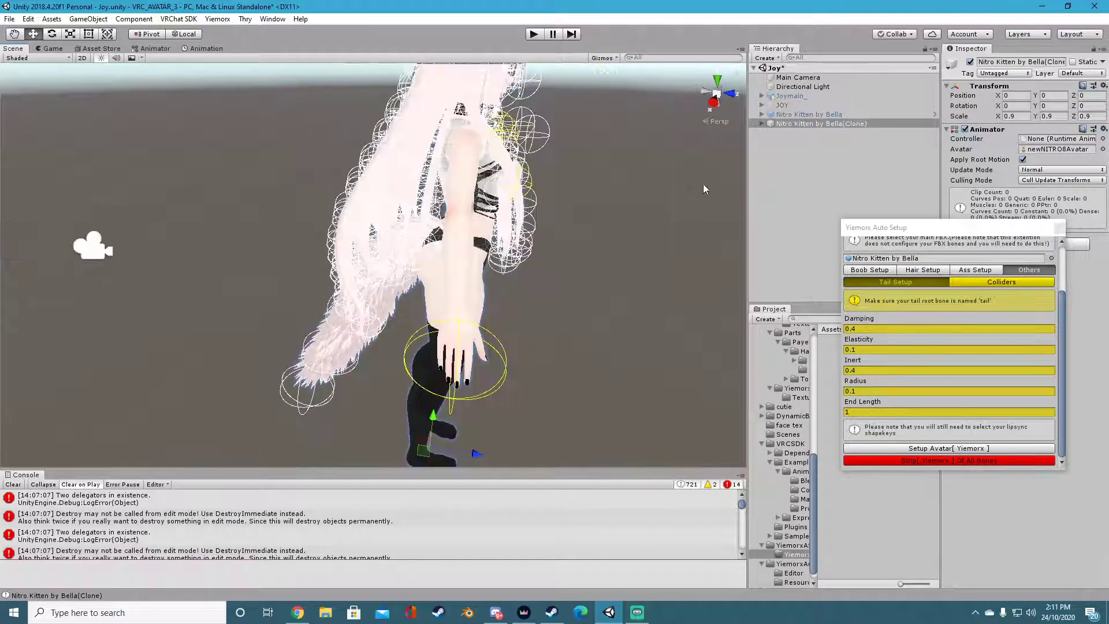
pyautogui.moveTo(339, 261); pyautogui.dragTo(468, 115, button='middle')
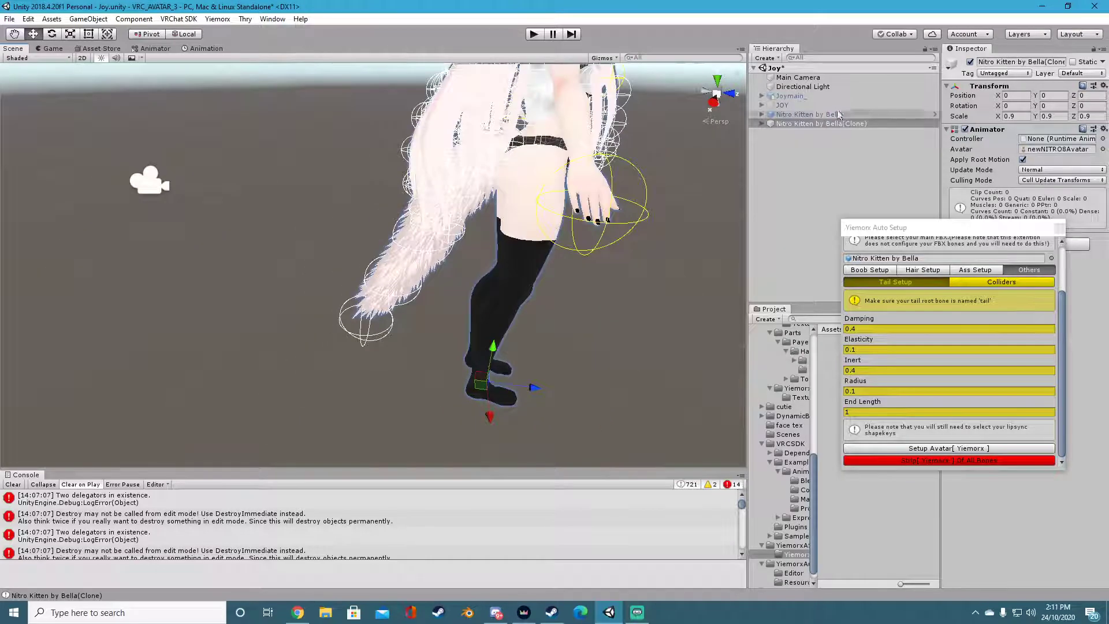
# Step: Compare the original Nitro Kitten by Bella's components with the clone's and view the avatar from several angles
pyautogui.click(806, 115)
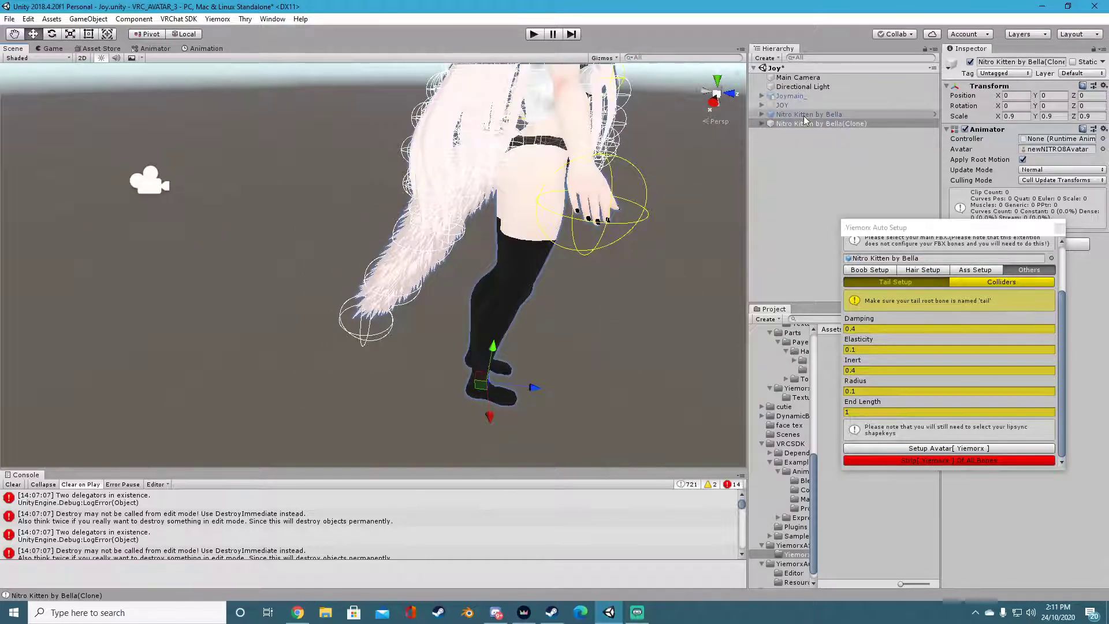
pyautogui.moveTo(949, 236); pyautogui.dragTo(904, 112)
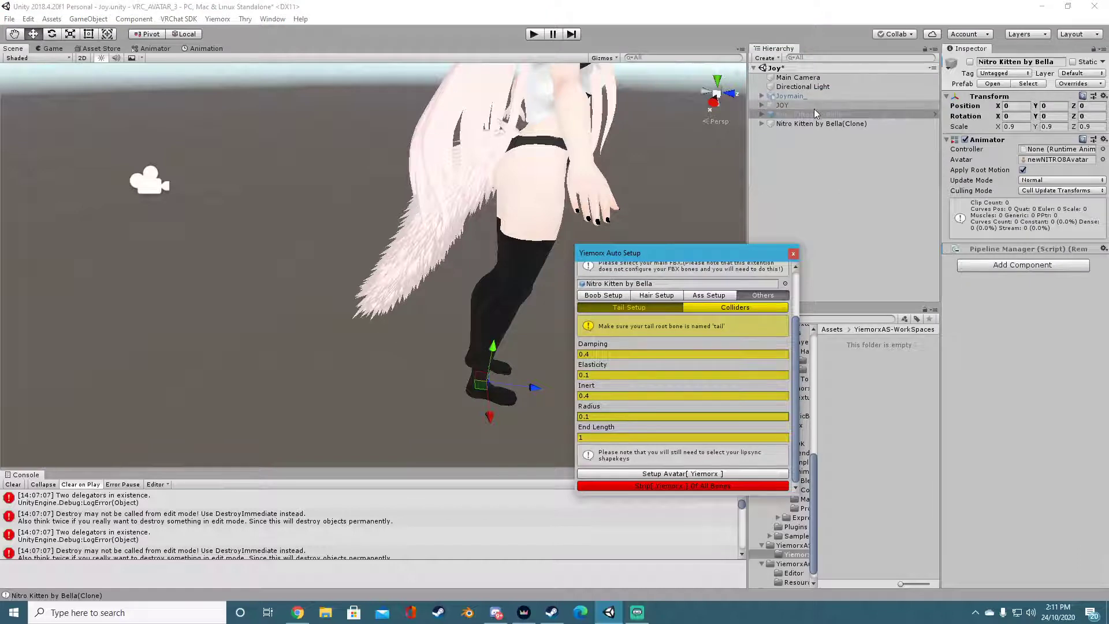
pyautogui.click(1027, 266)
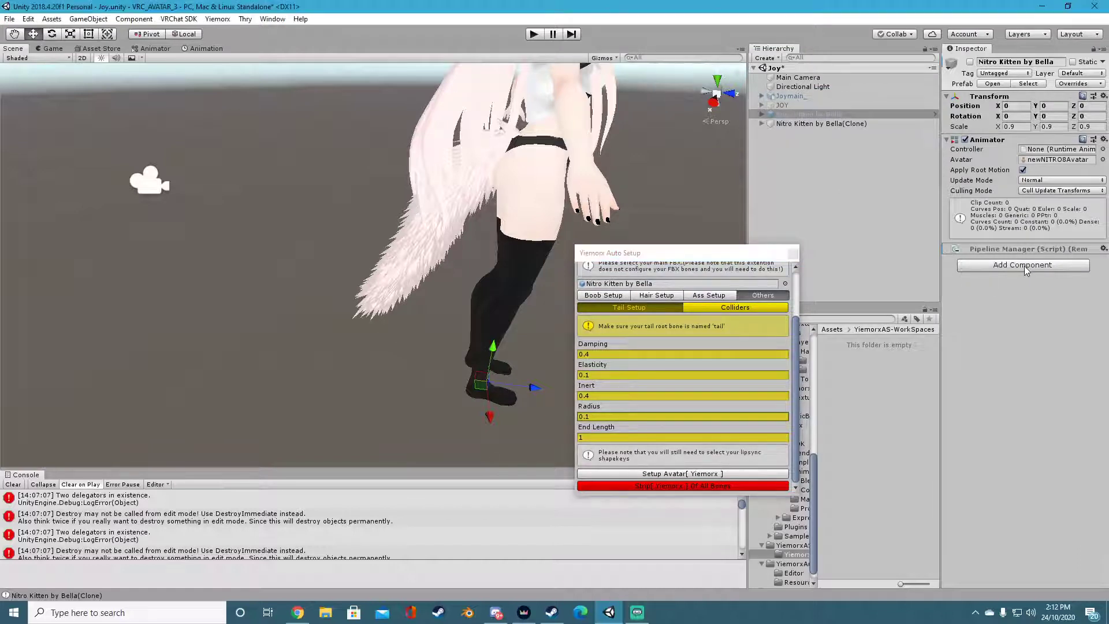
pyautogui.click(1067, 245)
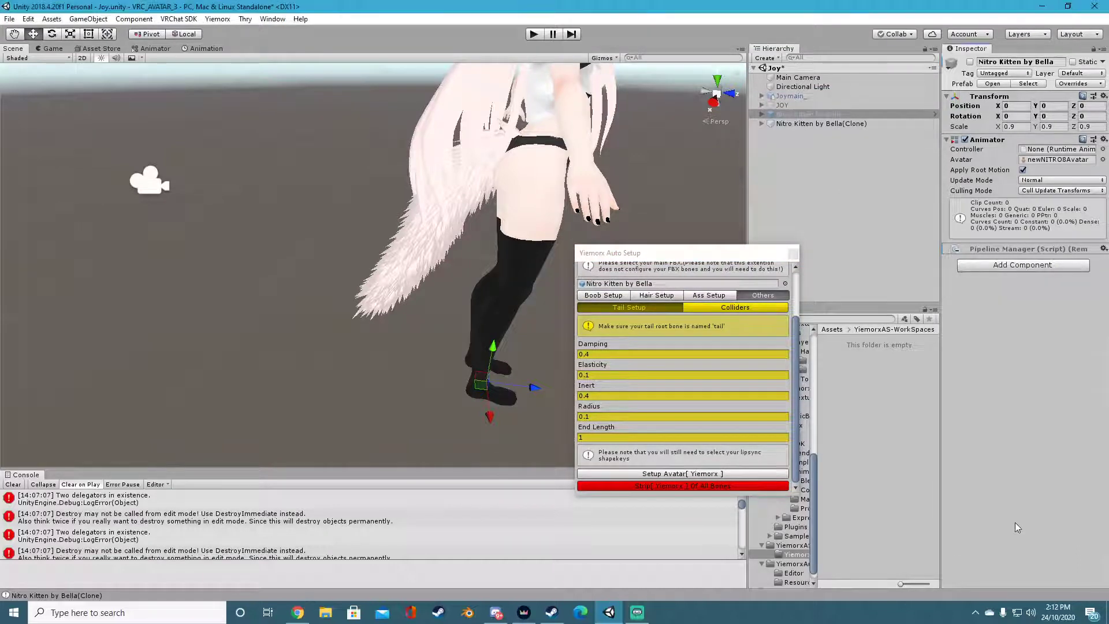
pyautogui.scroll(-2, 530, 152)
pyautogui.keyDown('alt'); pyautogui.moveTo(530, 152); pyautogui.dragTo(704, 207); pyautogui.keyUp('alt')
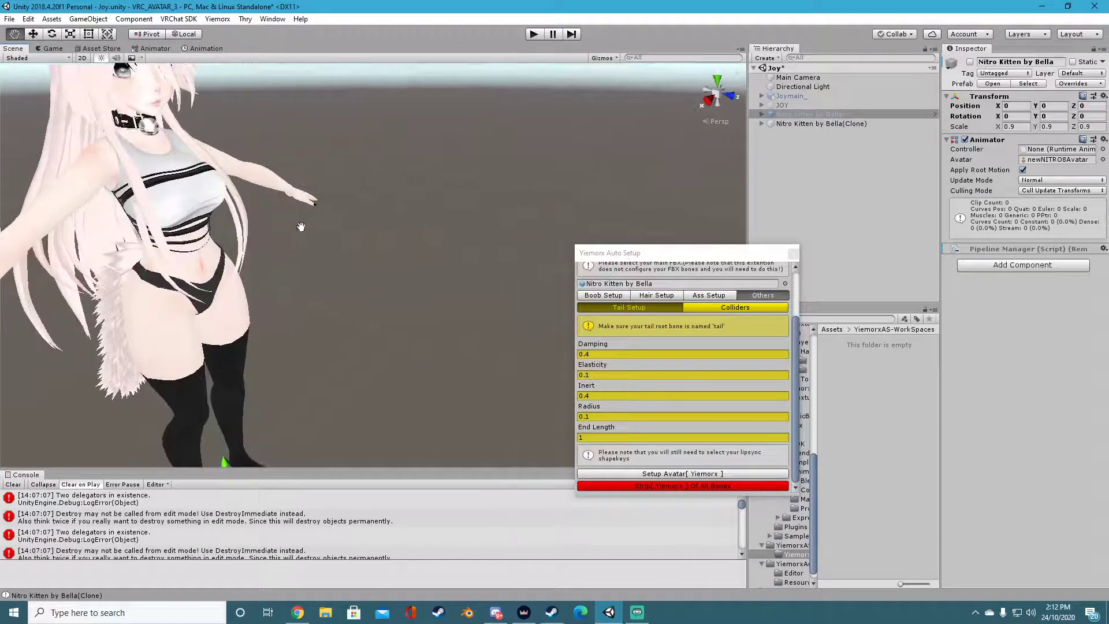
pyautogui.keyDown('alt'); pyautogui.moveTo(299, 242); pyautogui.dragTo(589, 215); pyautogui.keyUp('alt')
pyautogui.click(826, 123)
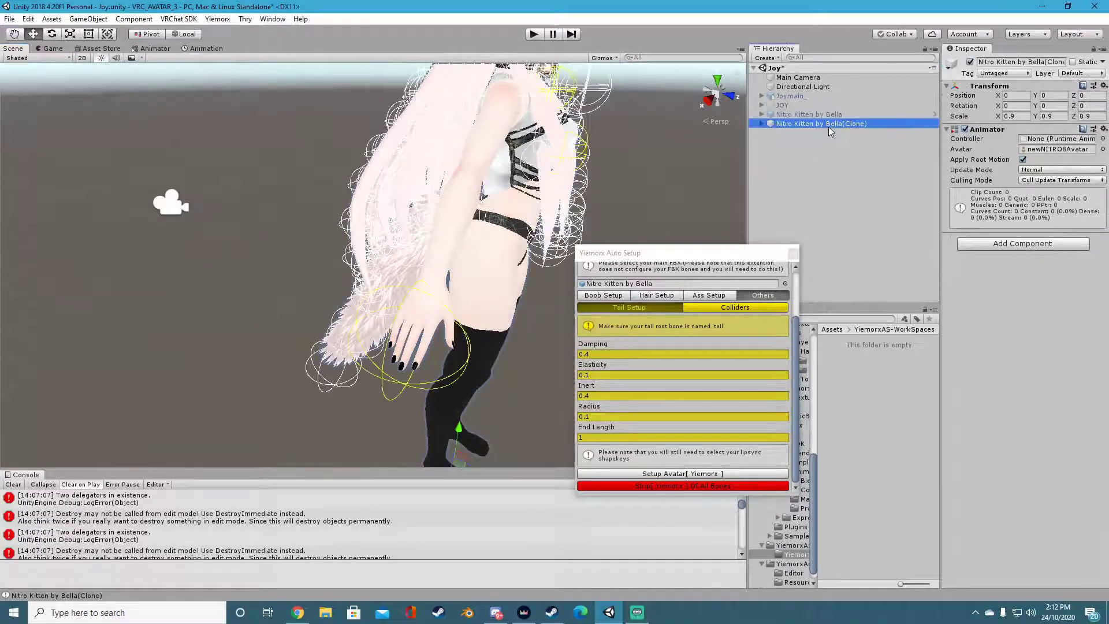
# Step: Compare the generated clone with the original Nitro Kitten by Bella from the side, then reselect the clone
pyautogui.keyDown('alt'); pyautogui.moveTo(389, 197); pyautogui.dragTo(634, 160); pyautogui.keyUp('alt')
pyautogui.scroll(-3, 647, 159)
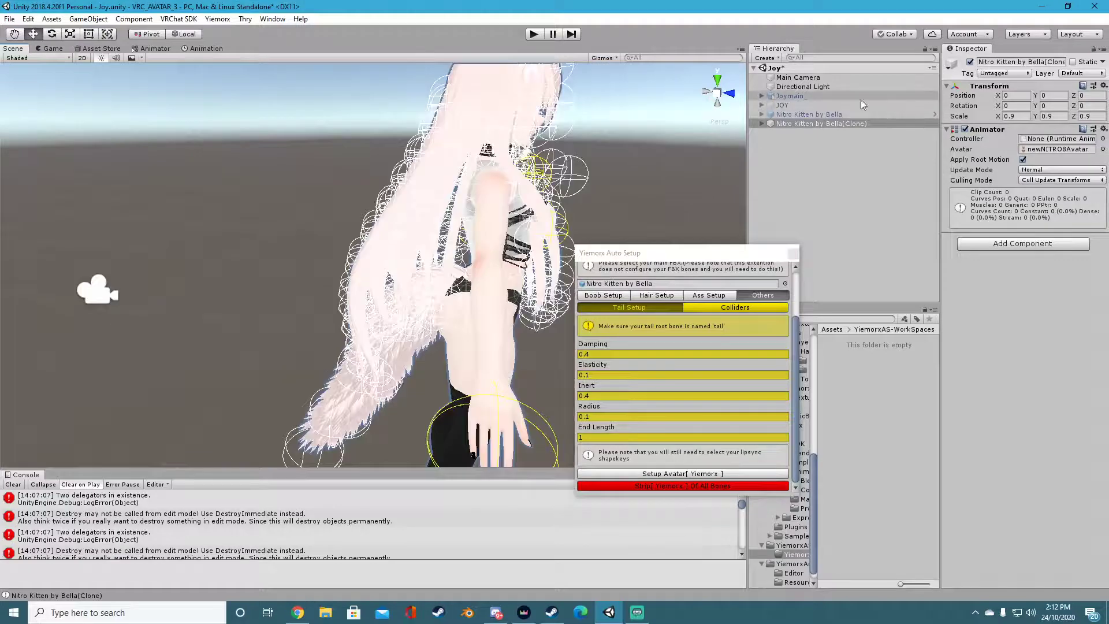
pyautogui.click(809, 114)
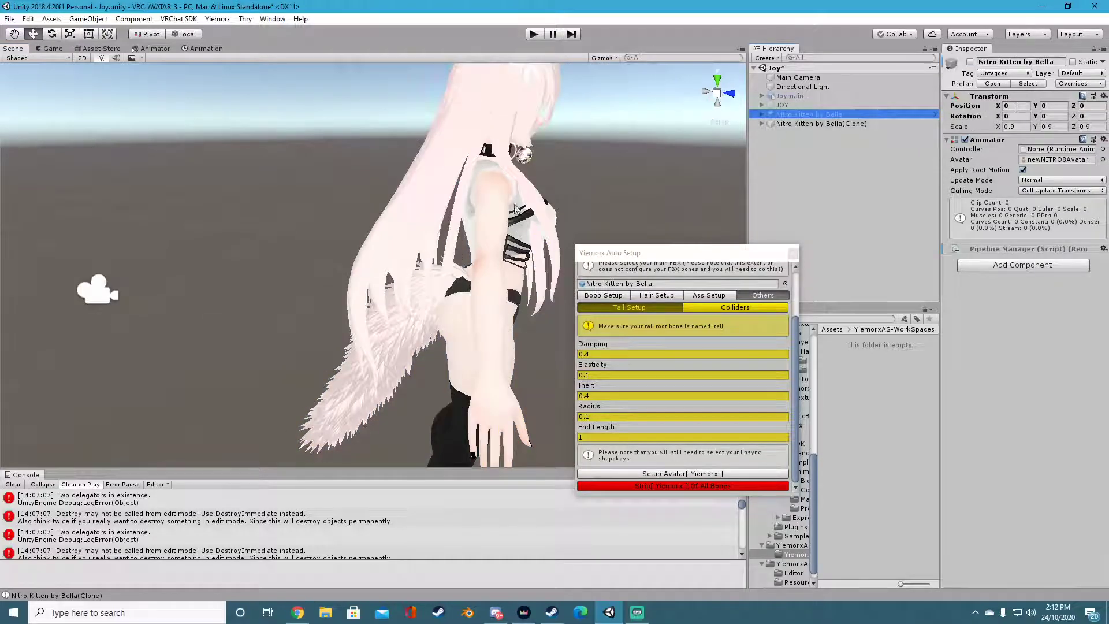
pyautogui.moveTo(652, 253); pyautogui.dragTo(730, 245)
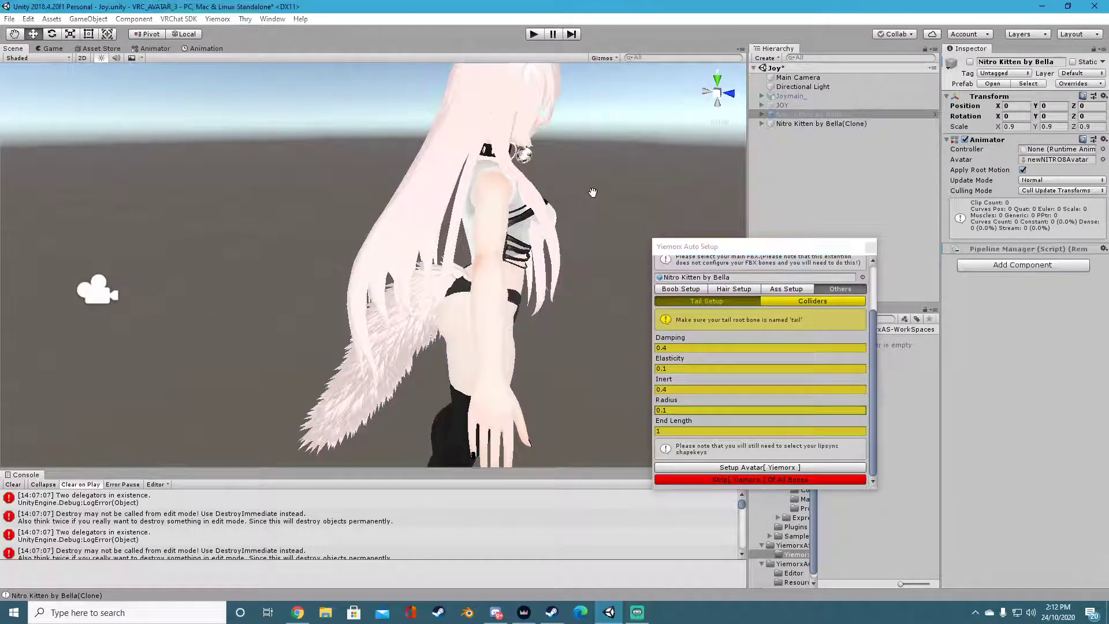
pyautogui.moveTo(593, 192); pyautogui.dragTo(509, 186, button='middle')
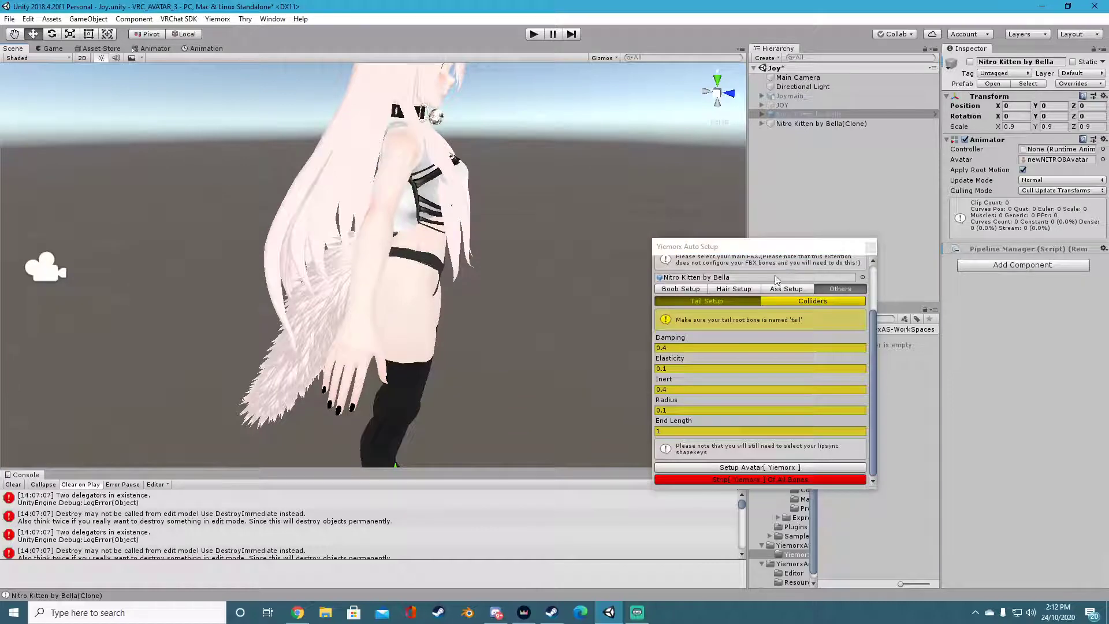
pyautogui.click(799, 124)
pyautogui.moveTo(740, 255)
pyautogui.mouseDown()
pyautogui.moveTo(909, 234)
pyautogui.moveTo(890, 220)
pyautogui.mouseUp()
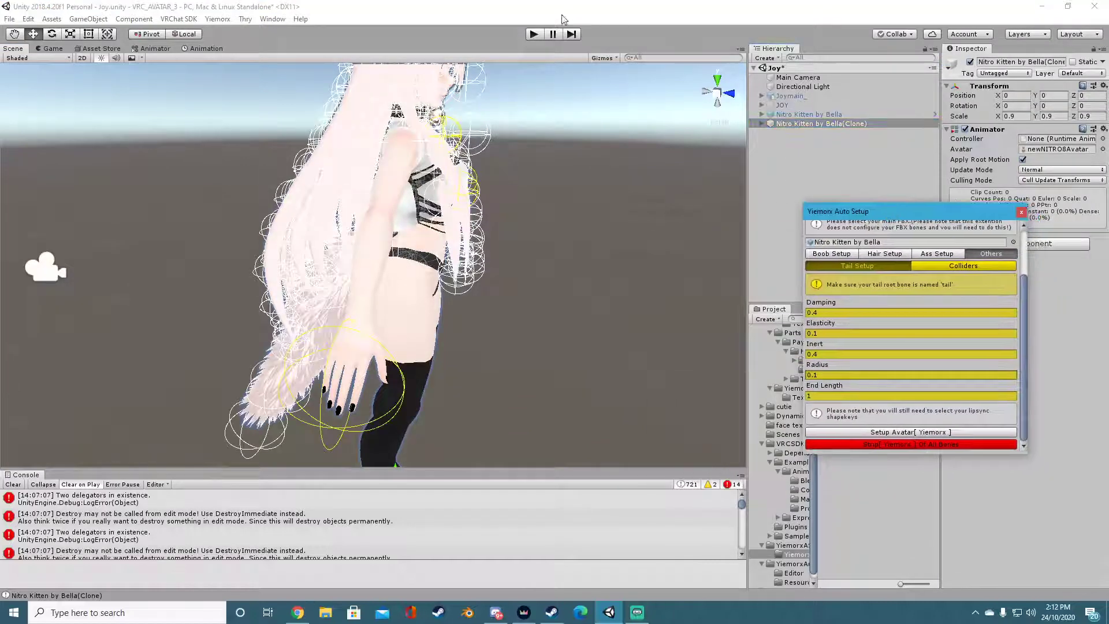
# Step: Run the scene in Play mode and move the clone along its X, Y and Z axes to test hair and tail physics
pyautogui.click(534, 34)
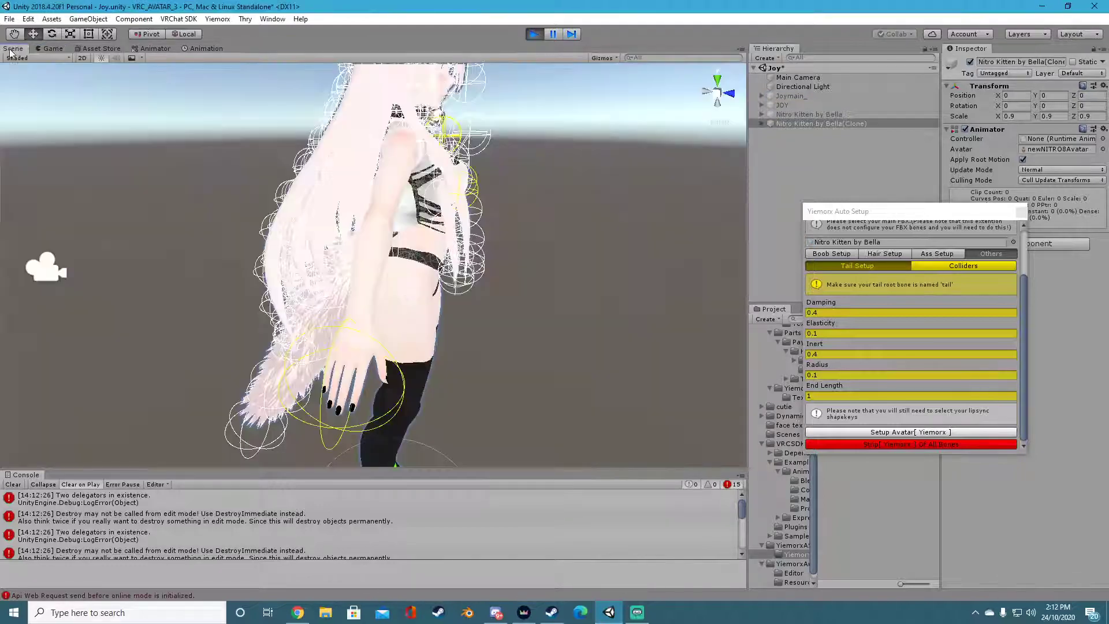
pyautogui.keyDown('alt'); pyautogui.moveTo(289, 209); pyautogui.dragTo(151, 225); pyautogui.keyUp('alt')
pyautogui.scroll(-5, 153, 225)
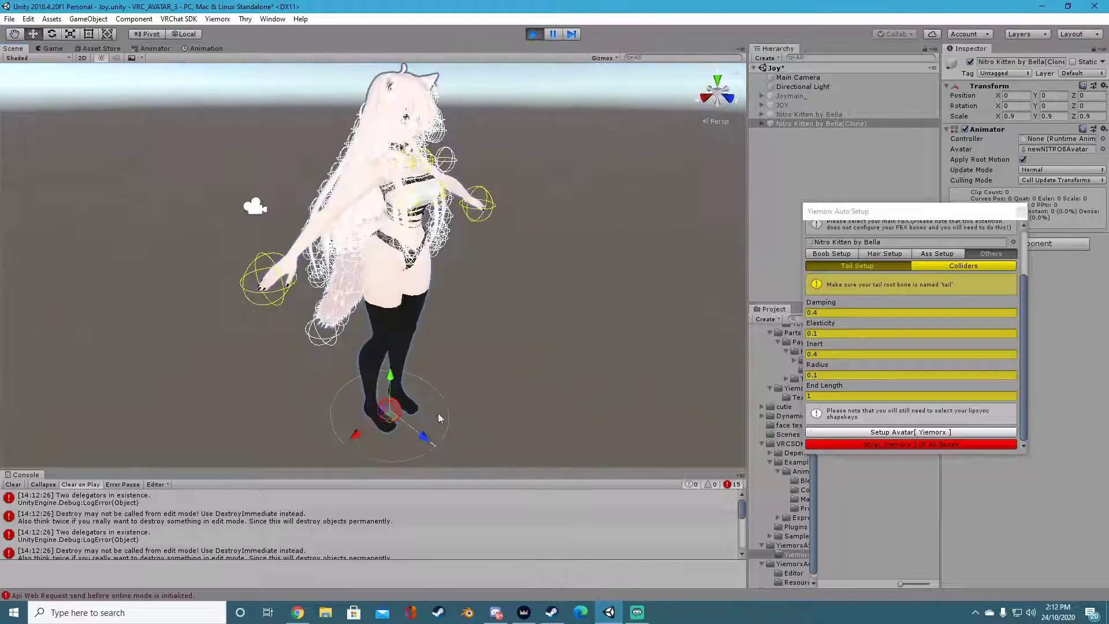
pyautogui.moveTo(424, 439); pyautogui.dragTo(371, 411)
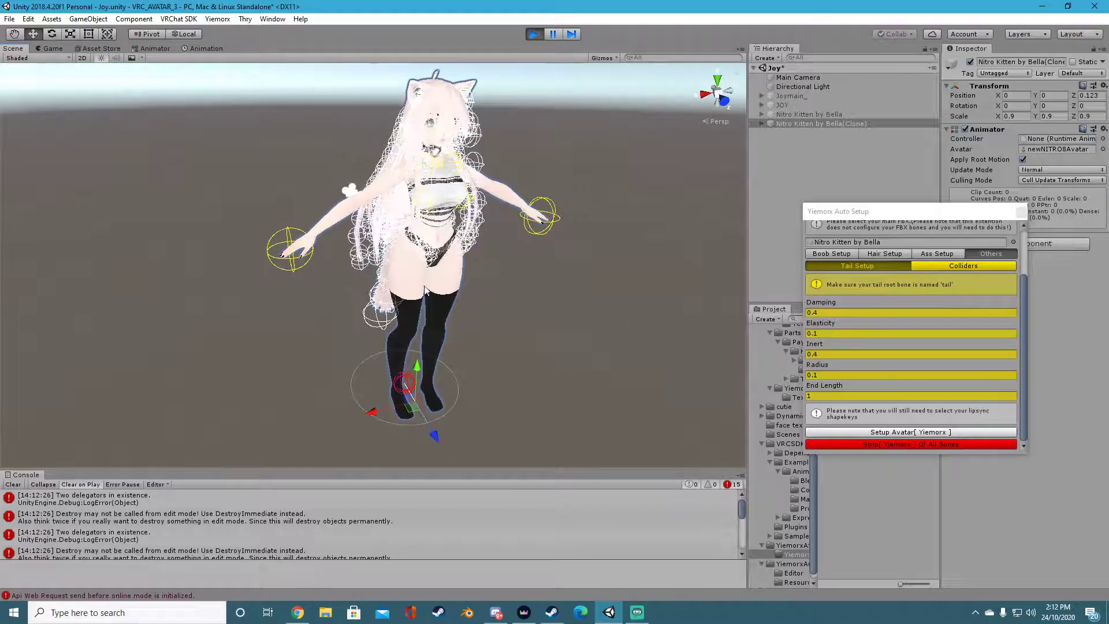
pyautogui.moveTo(383, 402); pyautogui.dragTo(387, 399)
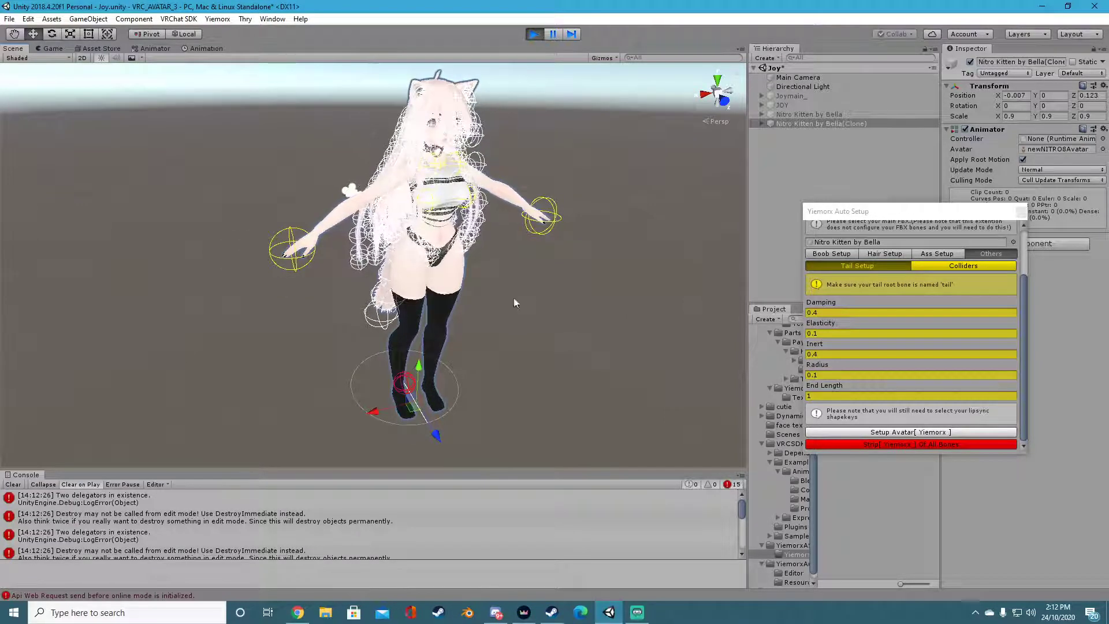
pyautogui.moveTo(373, 411)
pyautogui.mouseDown()
pyautogui.moveTo(354, 410)
pyautogui.moveTo(389, 404)
pyautogui.moveTo(330, 400)
pyautogui.moveTo(393, 395)
pyautogui.moveTo(360, 397)
pyautogui.mouseUp()
pyautogui.moveTo(359, 398); pyautogui.dragTo(418, 338, button='right')
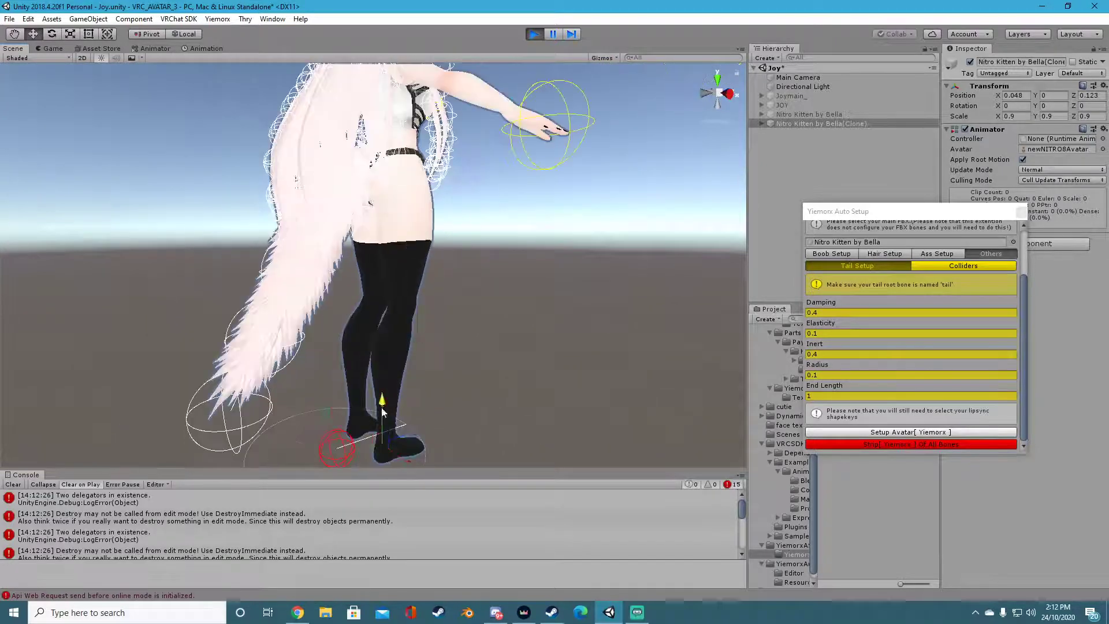
pyautogui.moveTo(382, 407)
pyautogui.mouseDown()
pyautogui.moveTo(372, 375)
pyautogui.moveTo(374, 428)
pyautogui.moveTo(376, 401)
pyautogui.moveTo(379, 420)
pyautogui.mouseUp()
pyautogui.moveTo(446, 335); pyautogui.dragTo(497, 287, button='right')
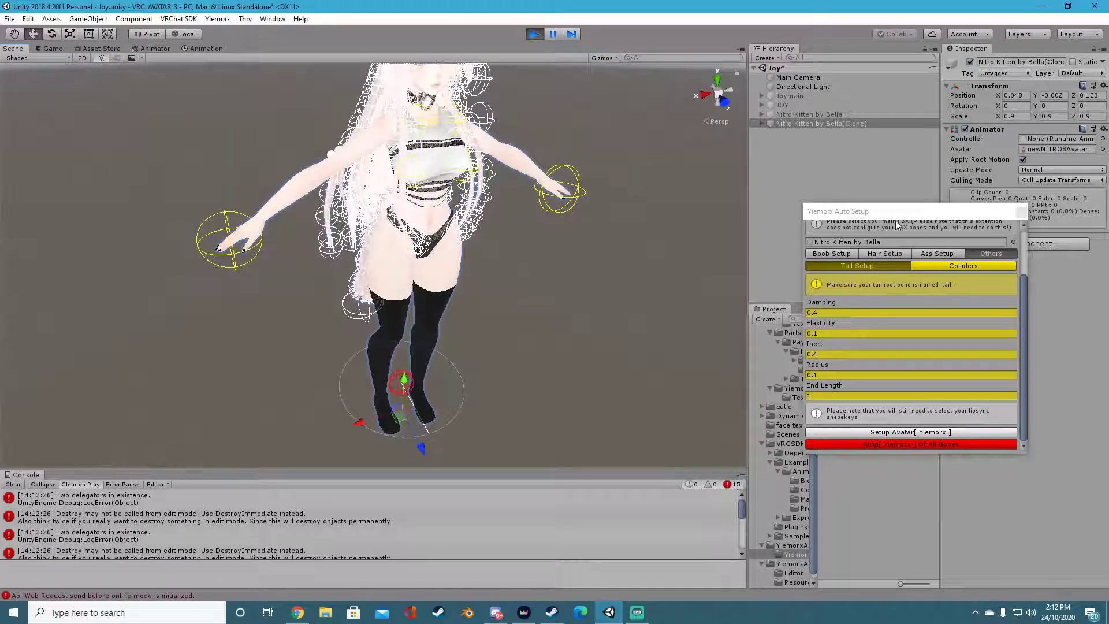
pyautogui.moveTo(897, 225); pyautogui.dragTo(723, 237)
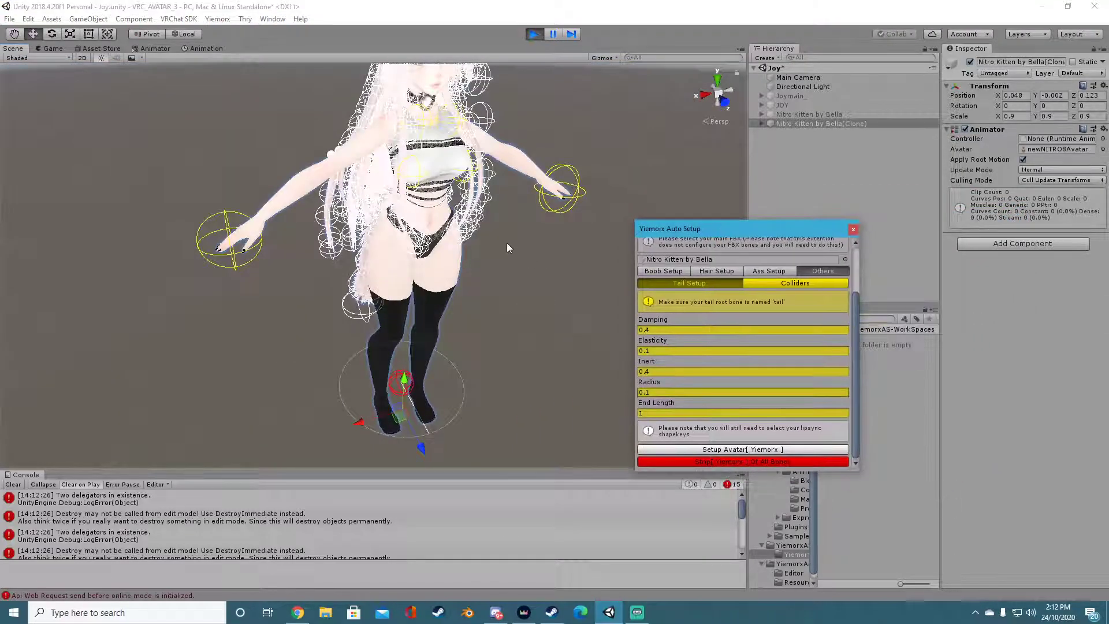
pyautogui.scroll(-2, 507, 242)
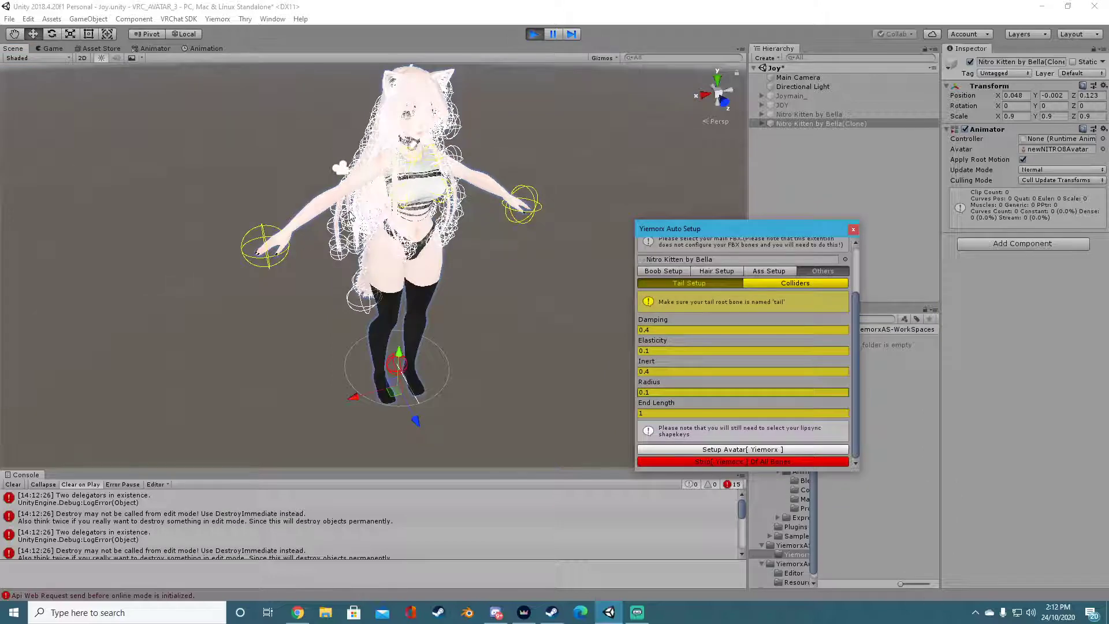
pyautogui.keyDown('alt'); pyautogui.moveTo(349, 215); pyautogui.dragTo(489, 215); pyautogui.keyUp('alt')
pyautogui.moveTo(352, 214)
pyautogui.keyDown('alt'); pyautogui.mouseDown()
pyautogui.moveTo(399, 238)
pyautogui.moveTo(491, 245)
pyautogui.mouseUp(); pyautogui.keyUp('alt')
# Step: Expand the clone's armature through Hips, Spine, Chest and Left shoulder and select the Left wrist bone
pyautogui.click(774, 123)
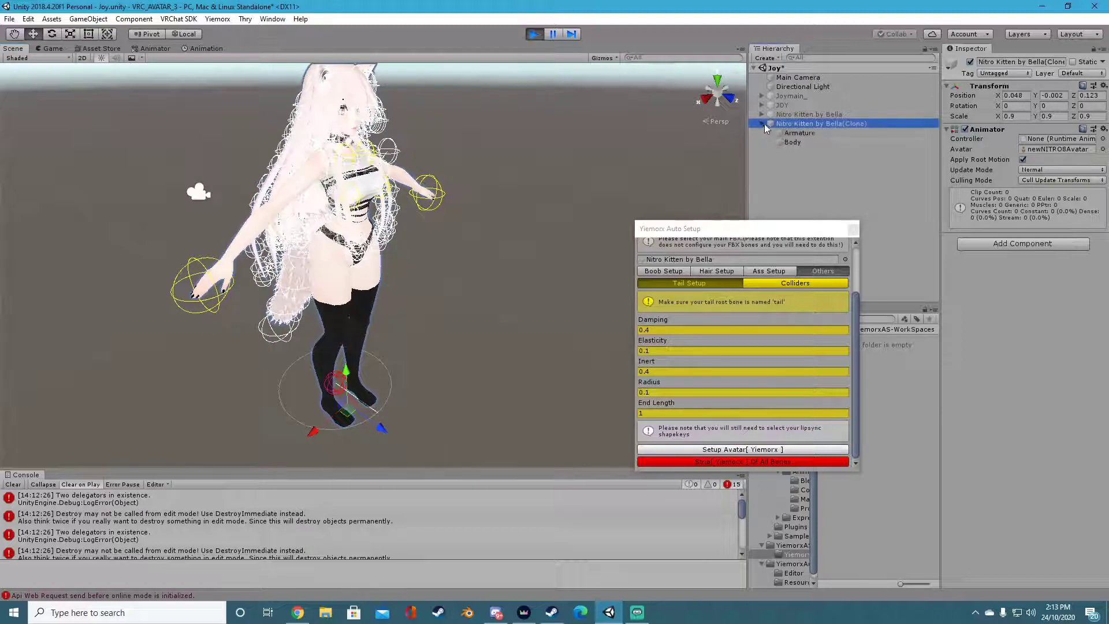
pyautogui.click(763, 124)
pyautogui.click(770, 132)
pyautogui.click(778, 142)
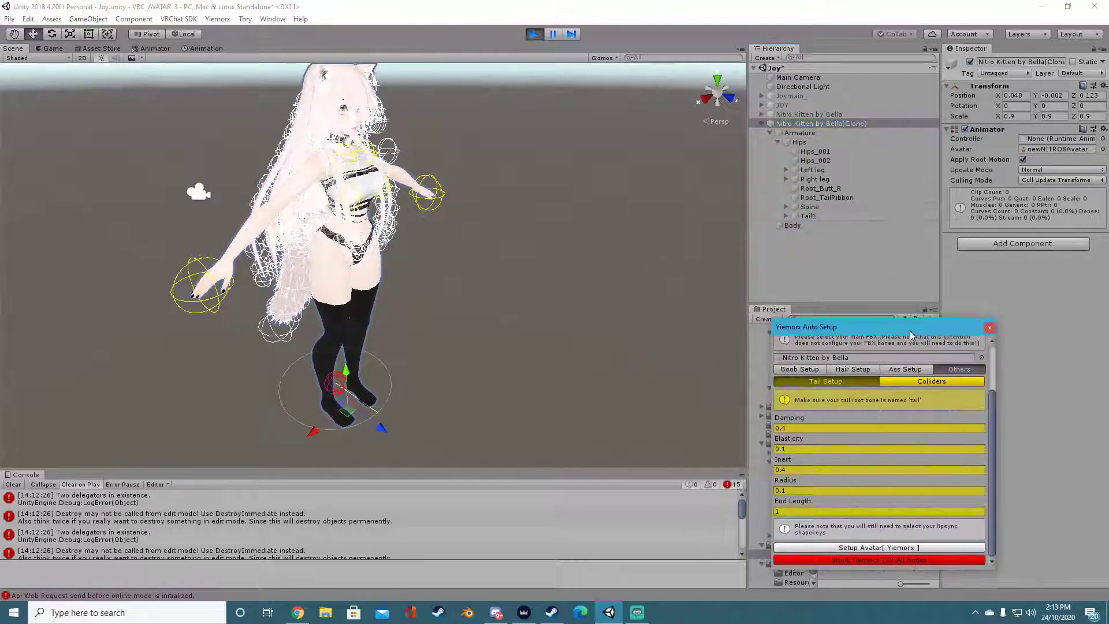
pyautogui.click(787, 208)
pyautogui.click(794, 217)
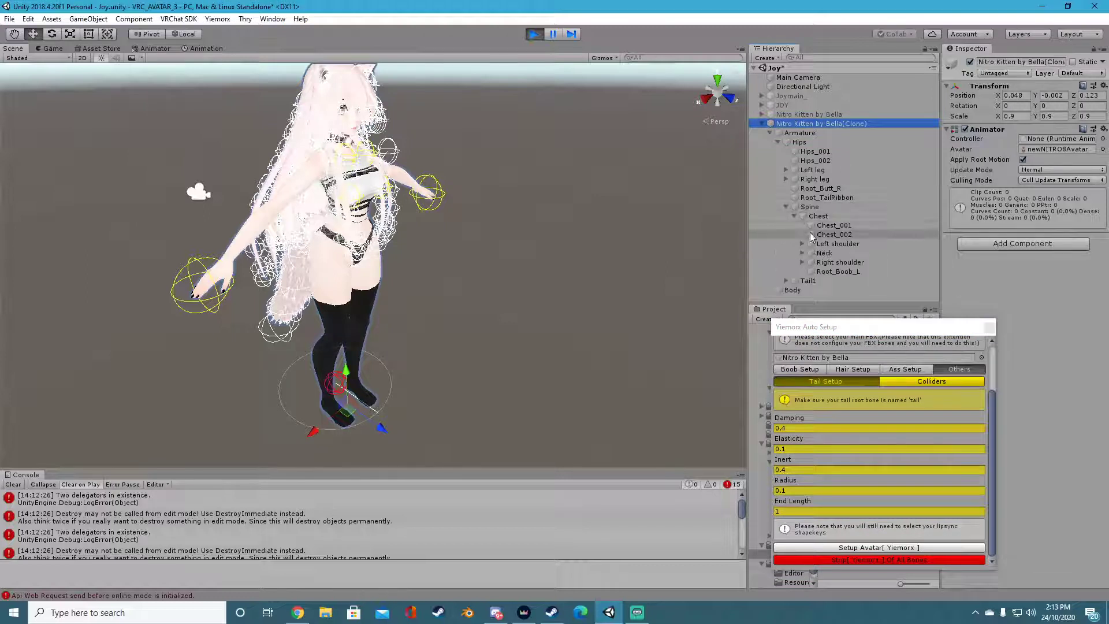
pyautogui.click(802, 244)
pyautogui.click(818, 253)
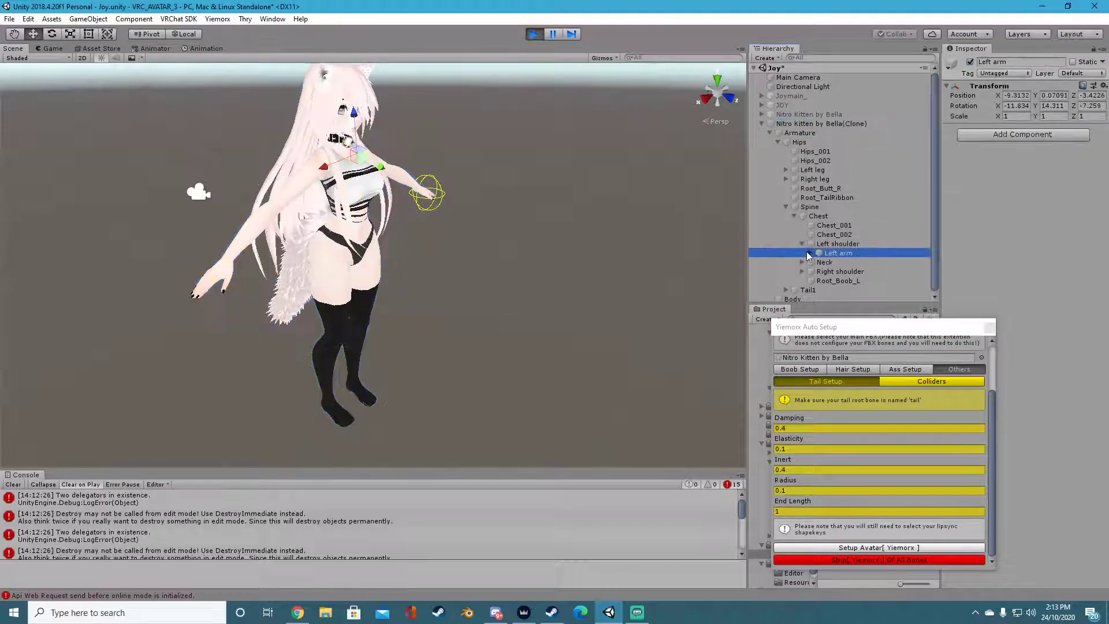
pyautogui.click(811, 253)
pyautogui.click(819, 263)
pyautogui.click(832, 281)
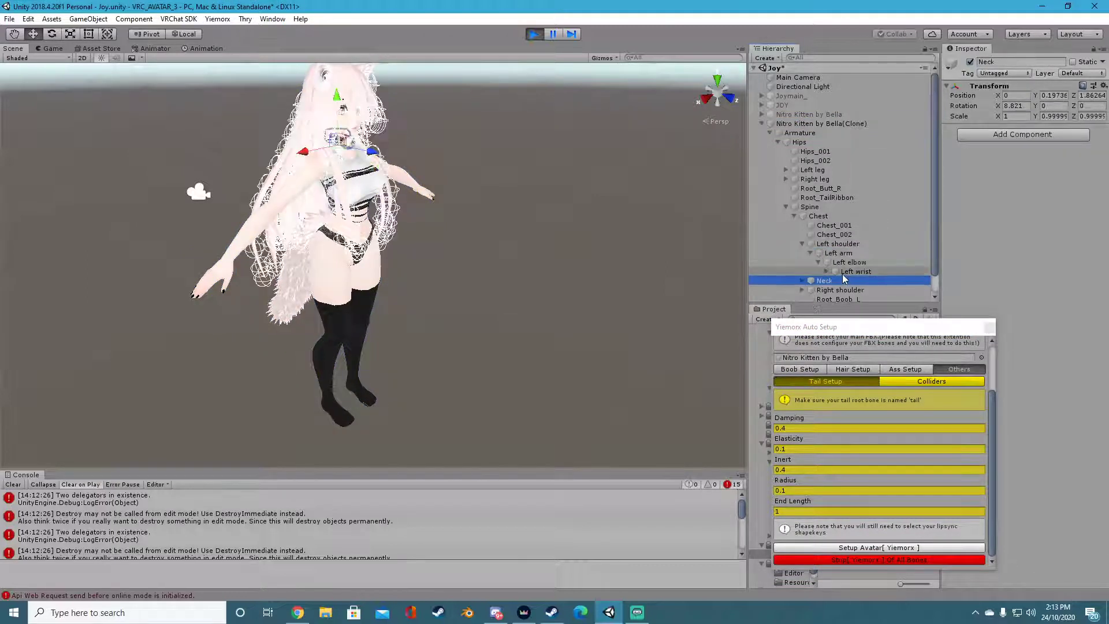
pyautogui.click(855, 271)
# Step: Switch the transform handles to Global orientation and raise the left wrist beside the head to test hair collisions
pyautogui.keyDown('alt'); pyautogui.moveTo(254, 201); pyautogui.dragTo(543, 210); pyautogui.keyUp('alt')
pyautogui.moveTo(383, 211); pyautogui.dragTo(604, 248, button='middle')
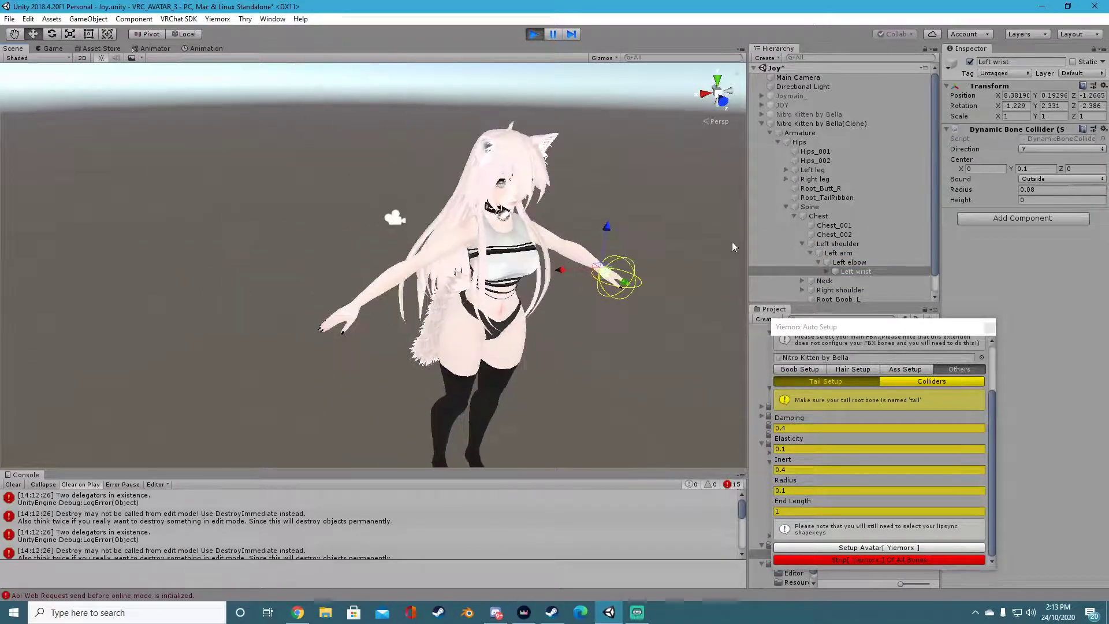
pyautogui.click(179, 35)
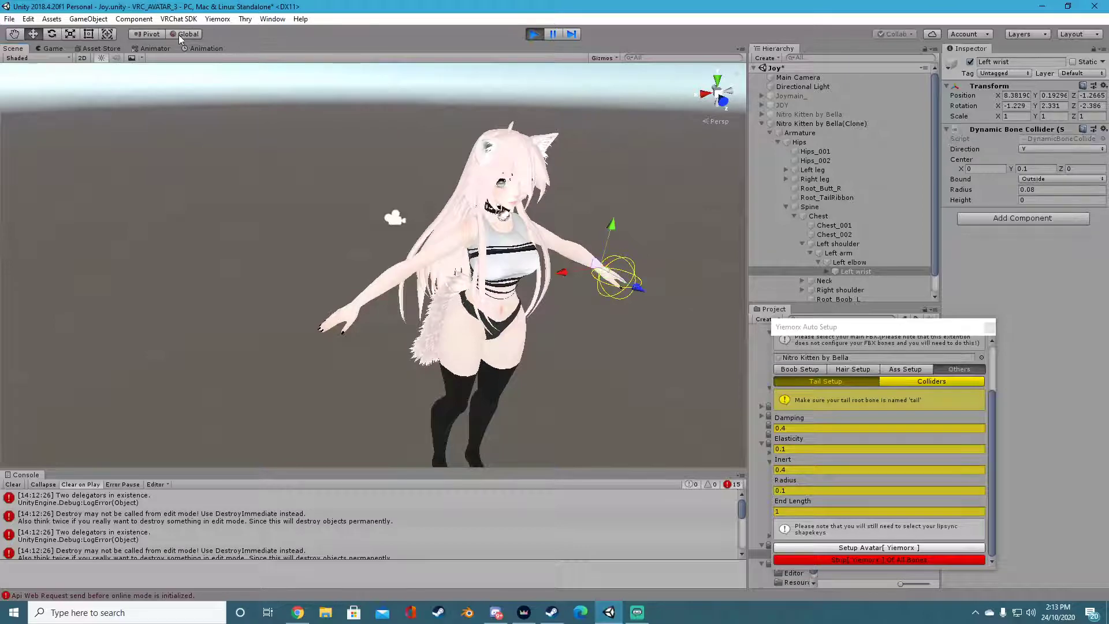
pyautogui.keyDown('alt'); pyautogui.moveTo(405, 211); pyautogui.dragTo(492, 212); pyautogui.keyUp('alt')
pyautogui.hotkey('ctrl', 'z')
pyautogui.moveTo(599, 279); pyautogui.dragTo(534, 153)
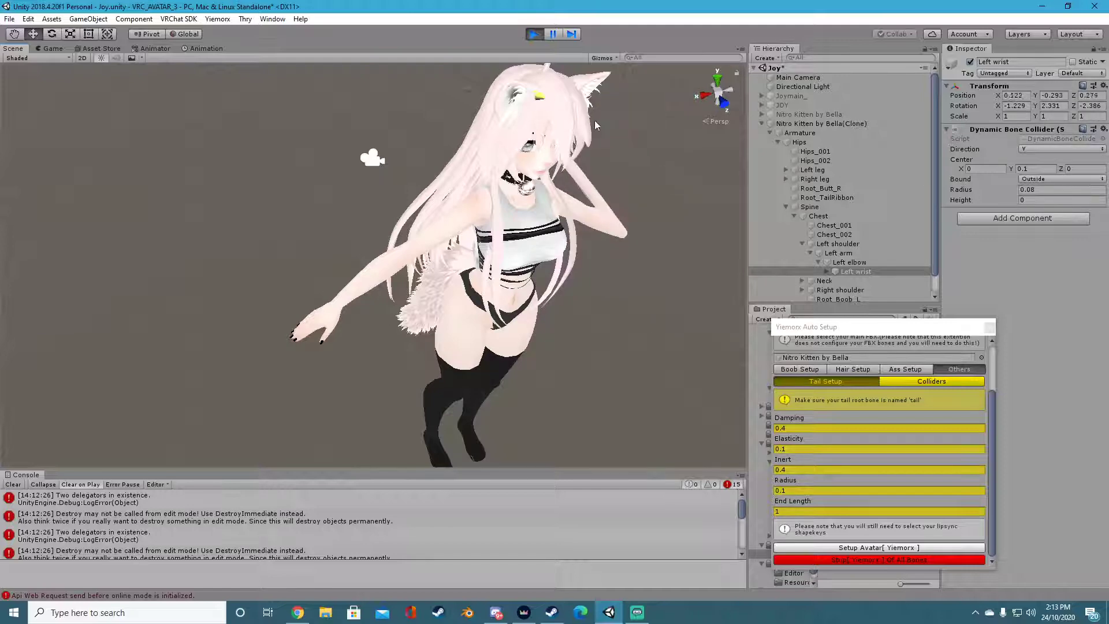
pyautogui.moveTo(202, 223); pyautogui.dragTo(331, 173, button='right')
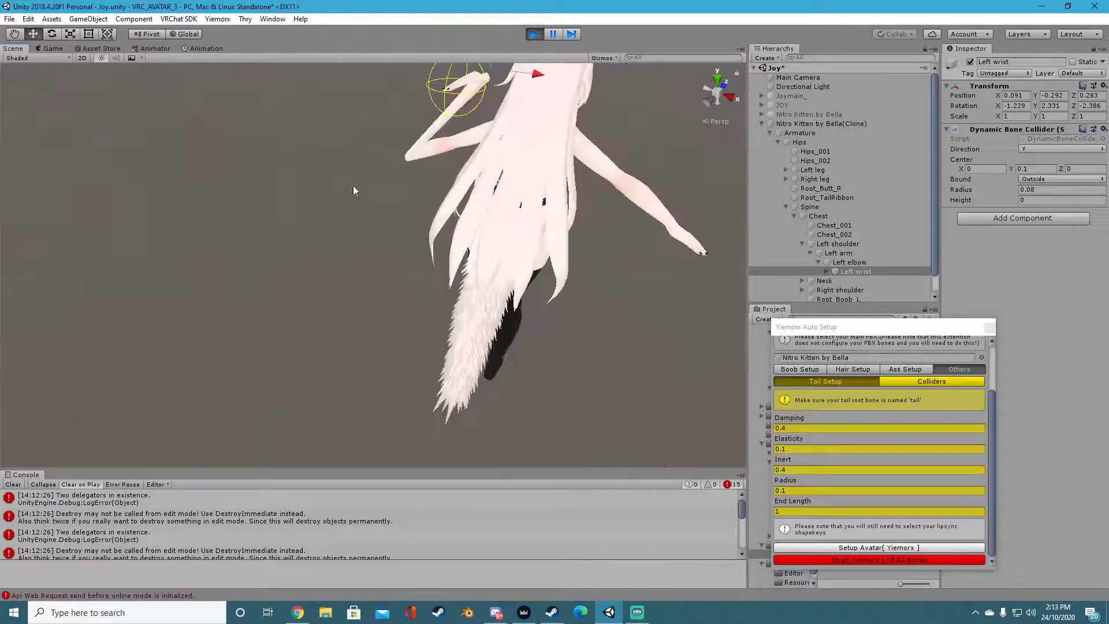
# Step: Move the left wrist down behind the body and through the tail to test tail collisions
pyautogui.moveTo(331, 174); pyautogui.dragTo(491, 151, button='middle')
pyautogui.moveTo(453, 174); pyautogui.dragTo(259, 347)
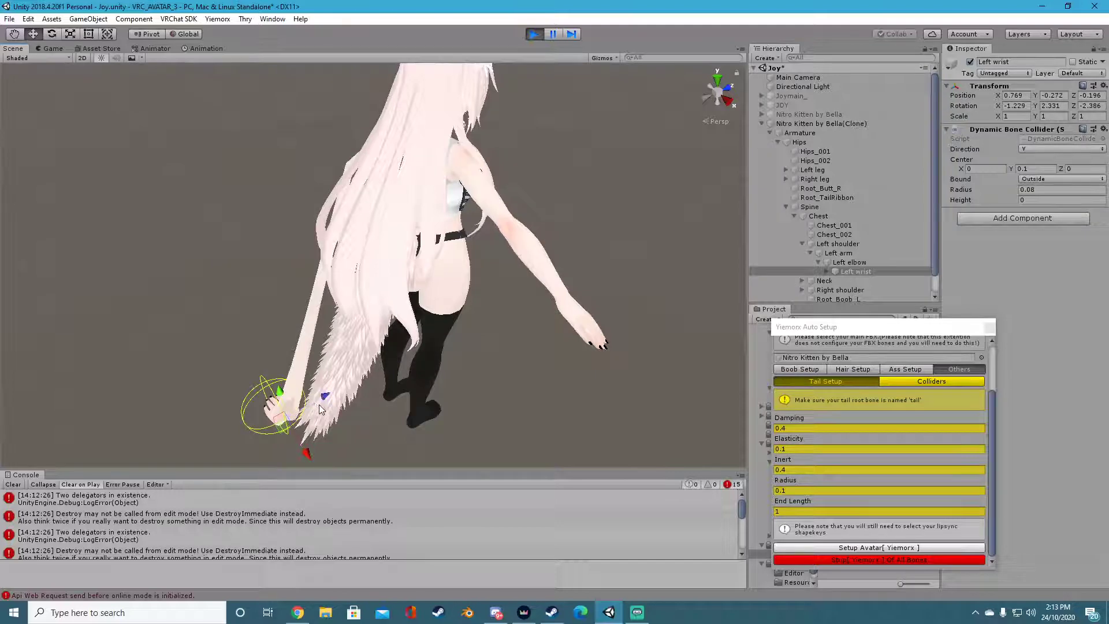
pyautogui.moveTo(321, 409); pyautogui.dragTo(509, 343)
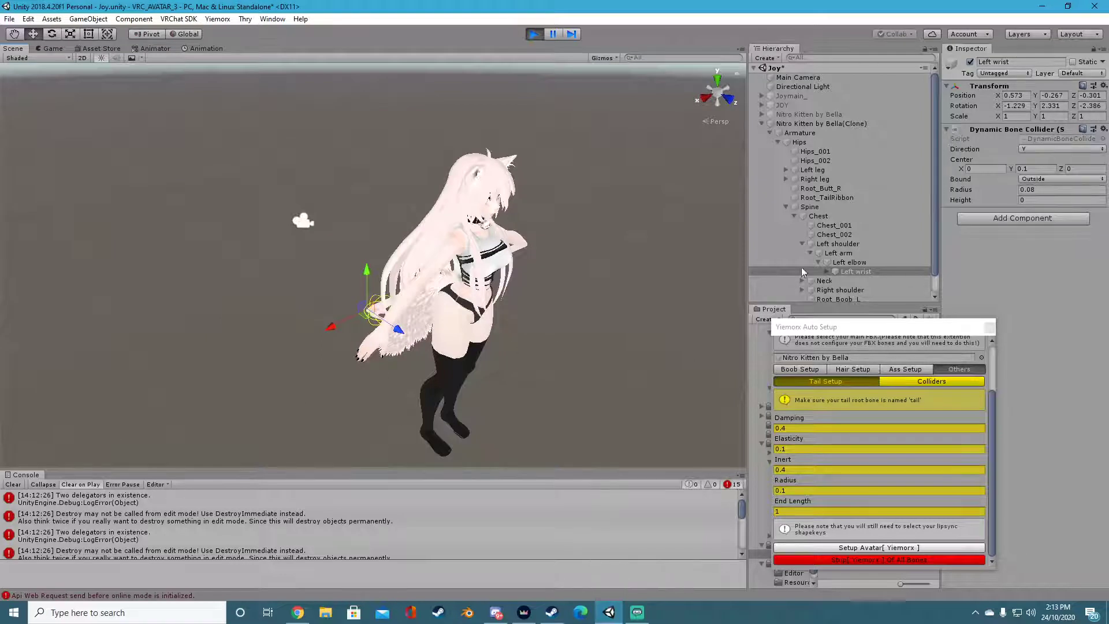
# Step: Delete the generated clone and rerun the avatar setup with the Med Flow hair preset
pyautogui.click(810, 124)
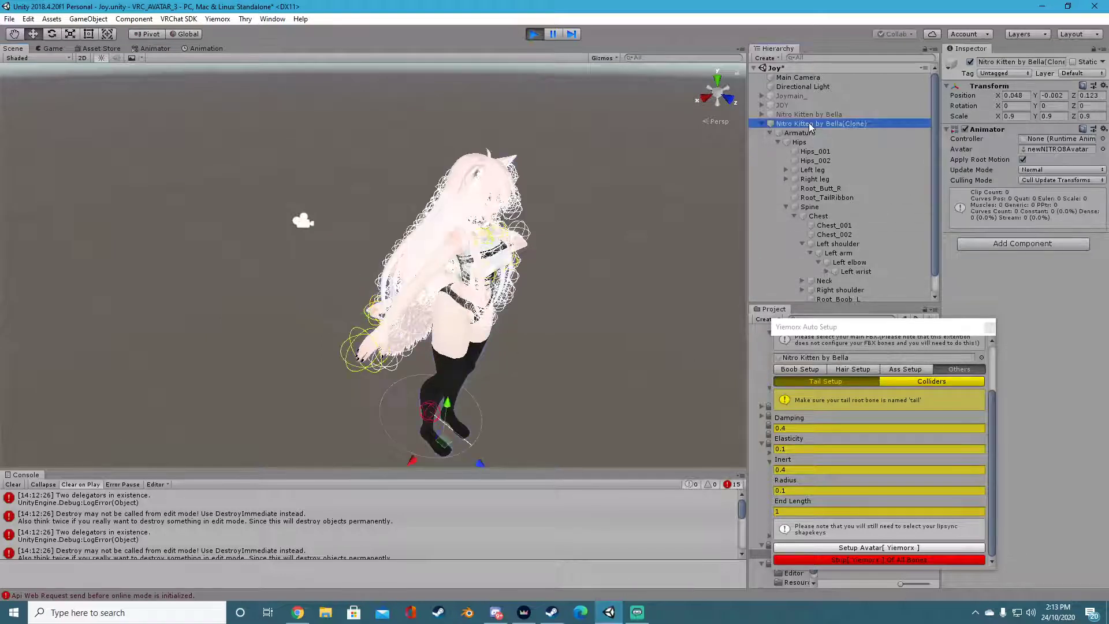
pyautogui.press('Delete')
pyautogui.click(854, 369)
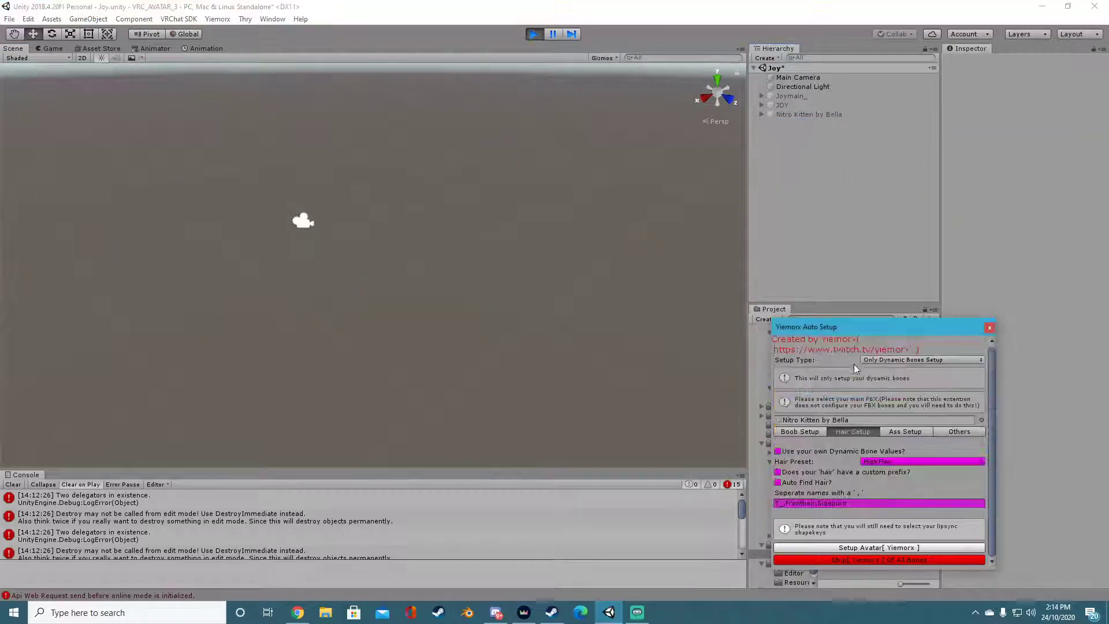
pyautogui.click(895, 461)
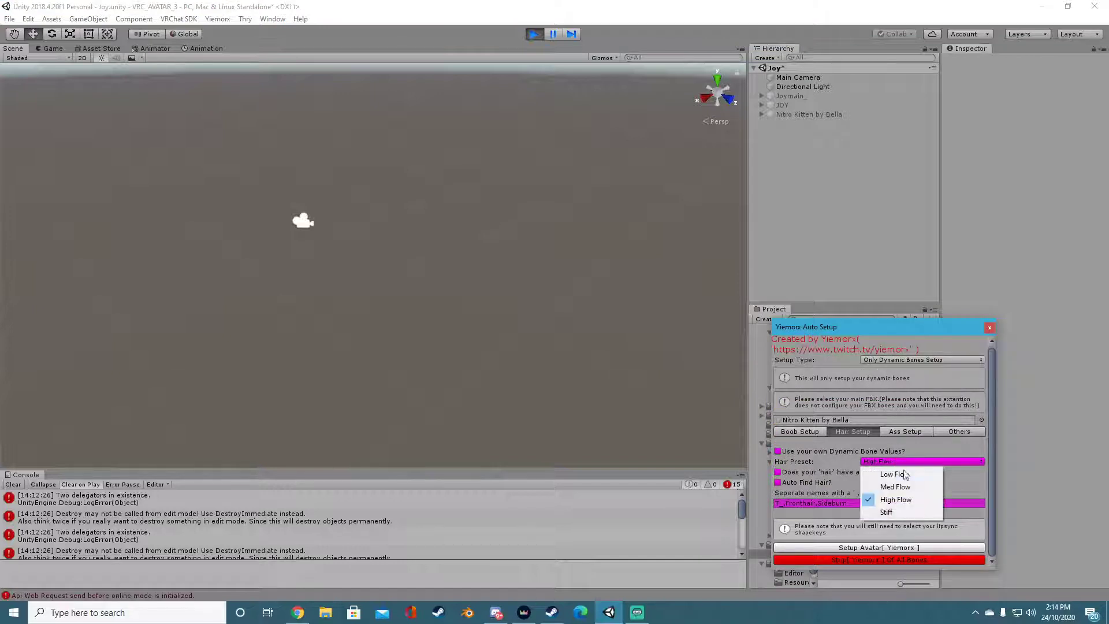
pyautogui.click(905, 487)
pyautogui.click(914, 462)
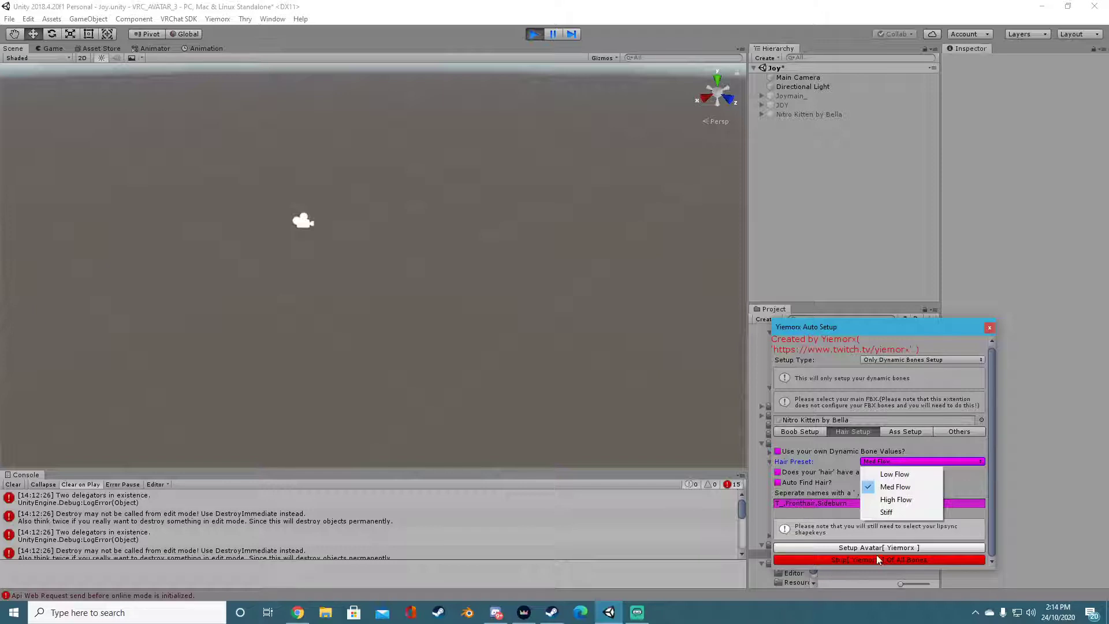
pyautogui.click(854, 553)
pyautogui.click(850, 548)
# Step: Enable the new Nitro Kitten by Bella clone and move it along the X axis to test its hair physics
pyautogui.click(822, 124)
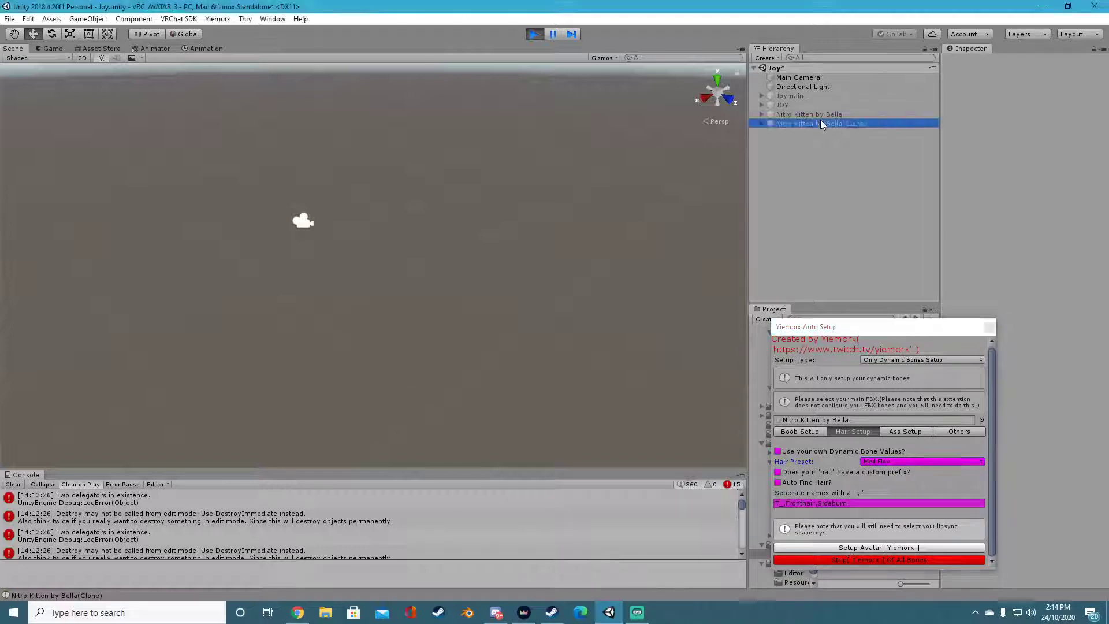
pyautogui.click(971, 62)
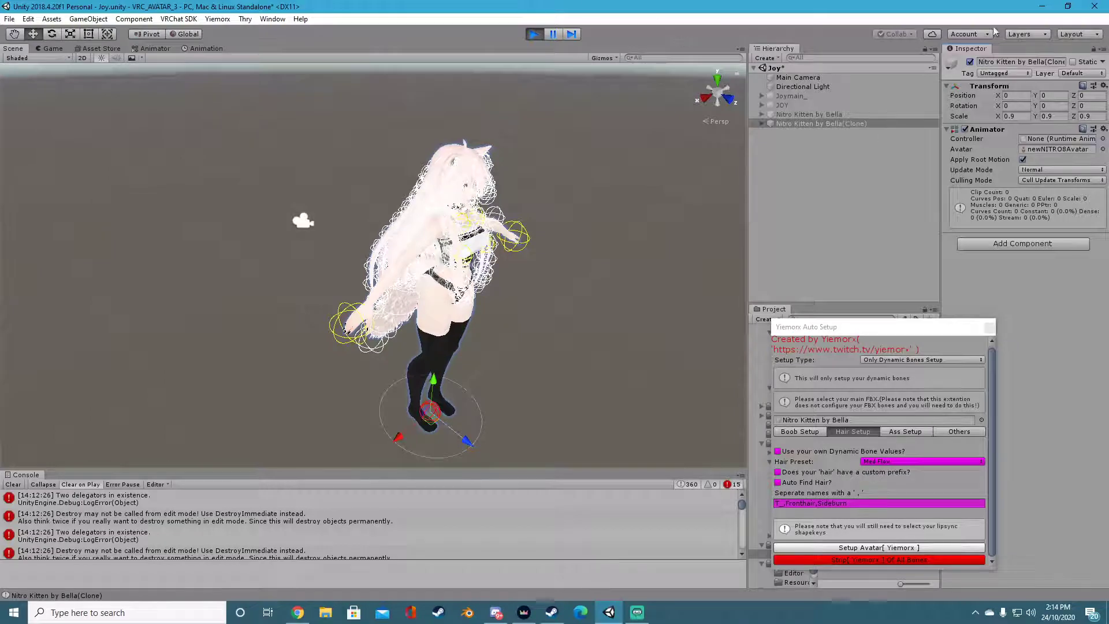
pyautogui.moveTo(402, 442); pyautogui.dragTo(358, 423)
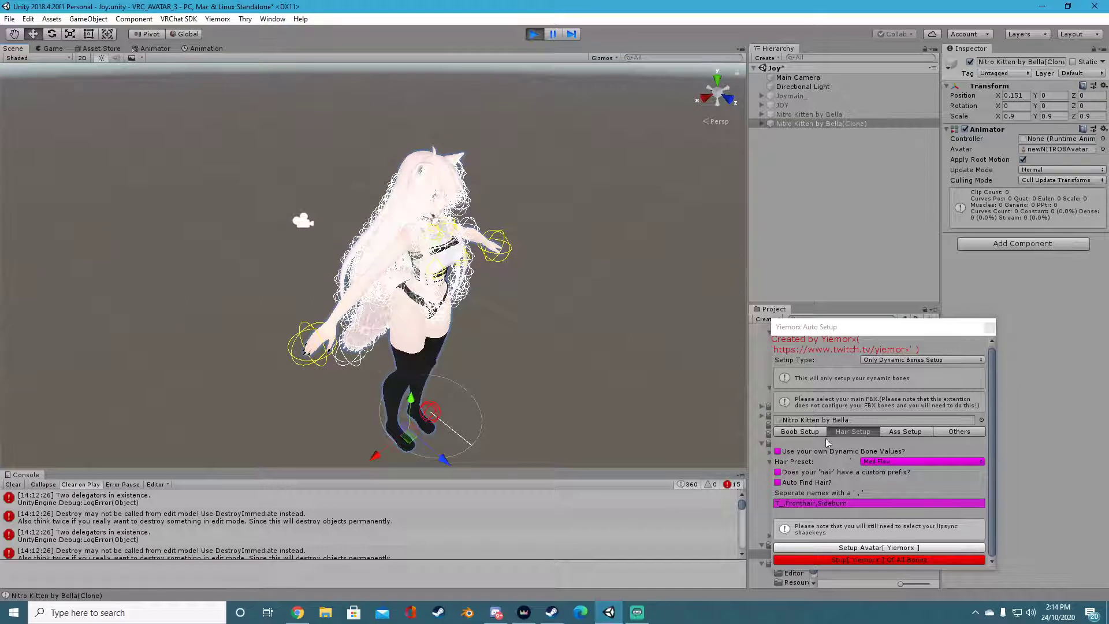
# Step: Delete the clone and rerun the avatar setup with custom hair values: damping 0.4, elasticity 0.2, inert 0.6, radius 0.1, end length 1
pyautogui.click(883, 460)
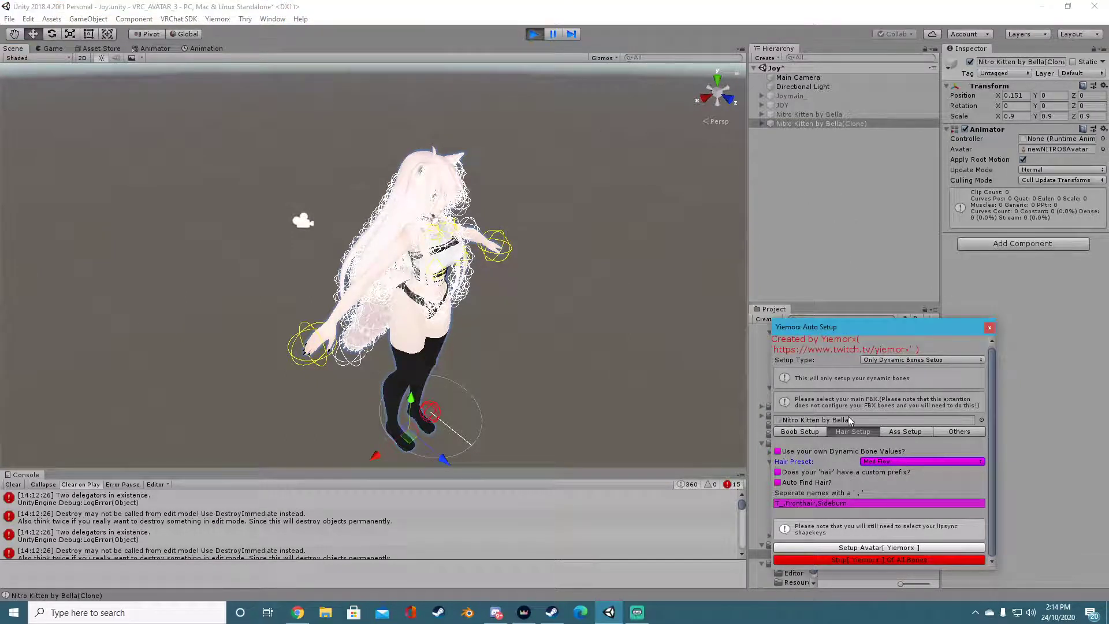
pyautogui.click(807, 124)
pyautogui.press('Delete')
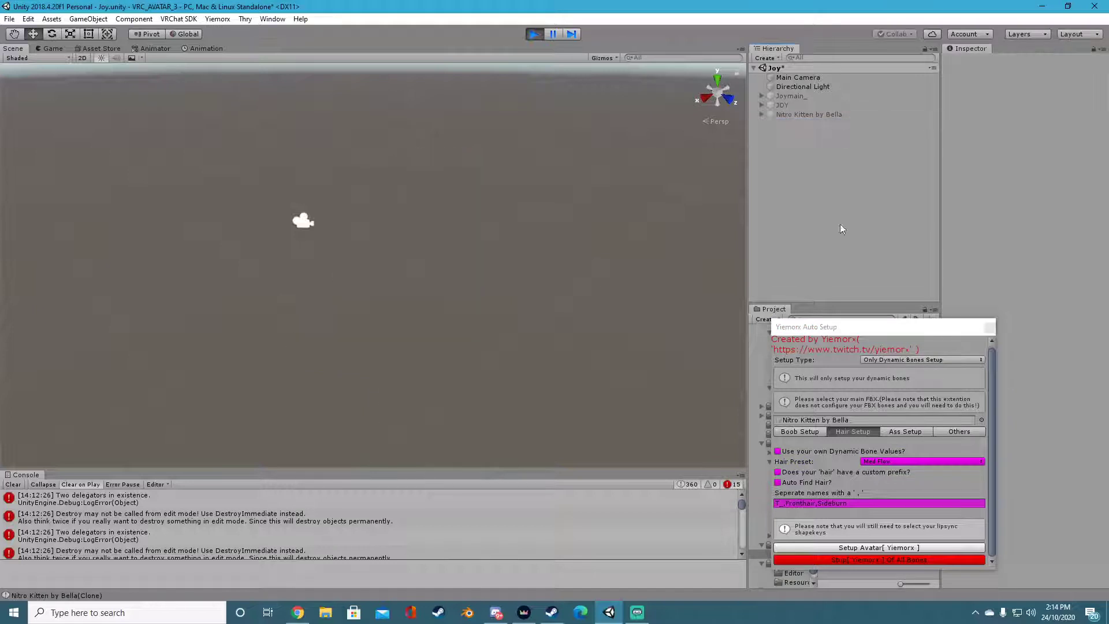
pyautogui.click(778, 451)
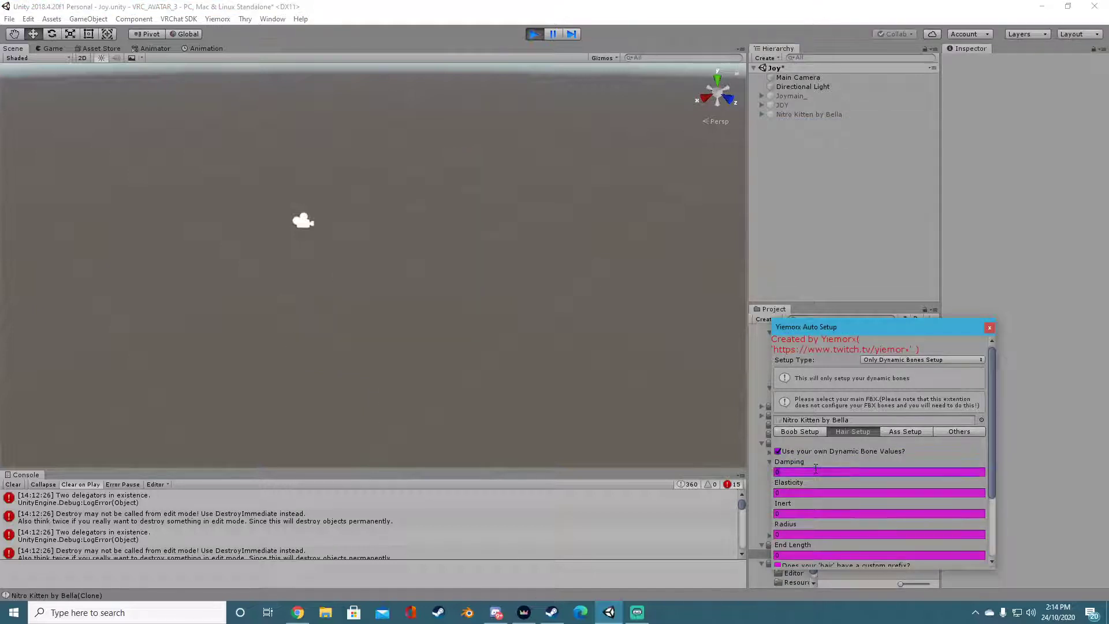
pyautogui.scroll(-3, 816, 469)
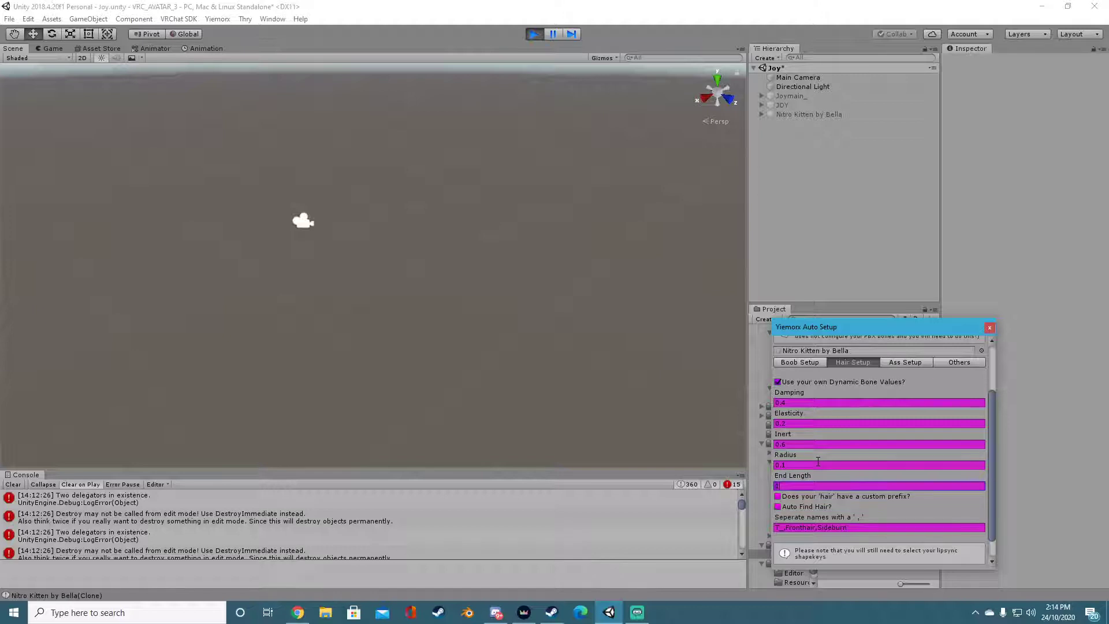
pyautogui.scroll(-1, 912, 433)
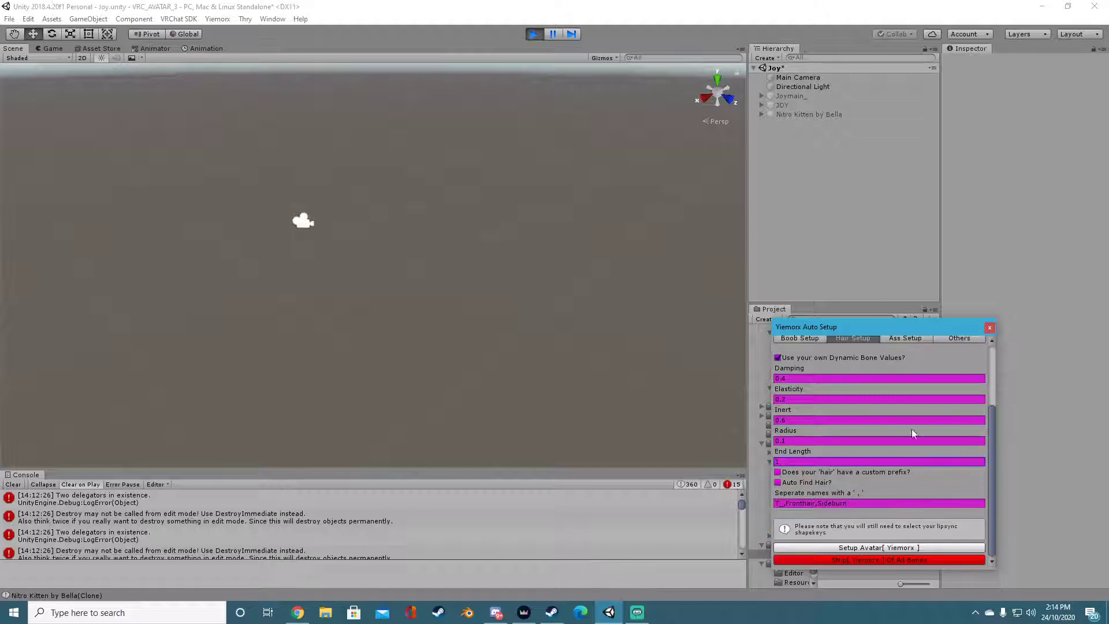
pyautogui.click(869, 547)
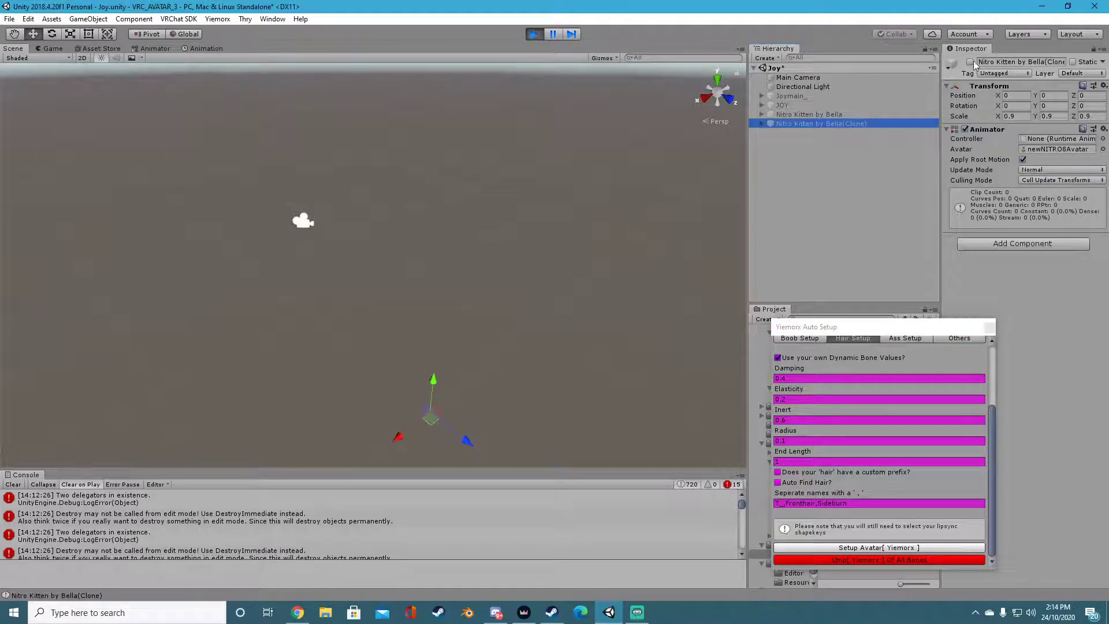
# Step: Enable the regenerated Nitro Kitten by Bella clone to check its hair with the custom dynamic bone values
pyautogui.click(973, 62)
pyautogui.click(795, 137)
pyautogui.click(800, 116)
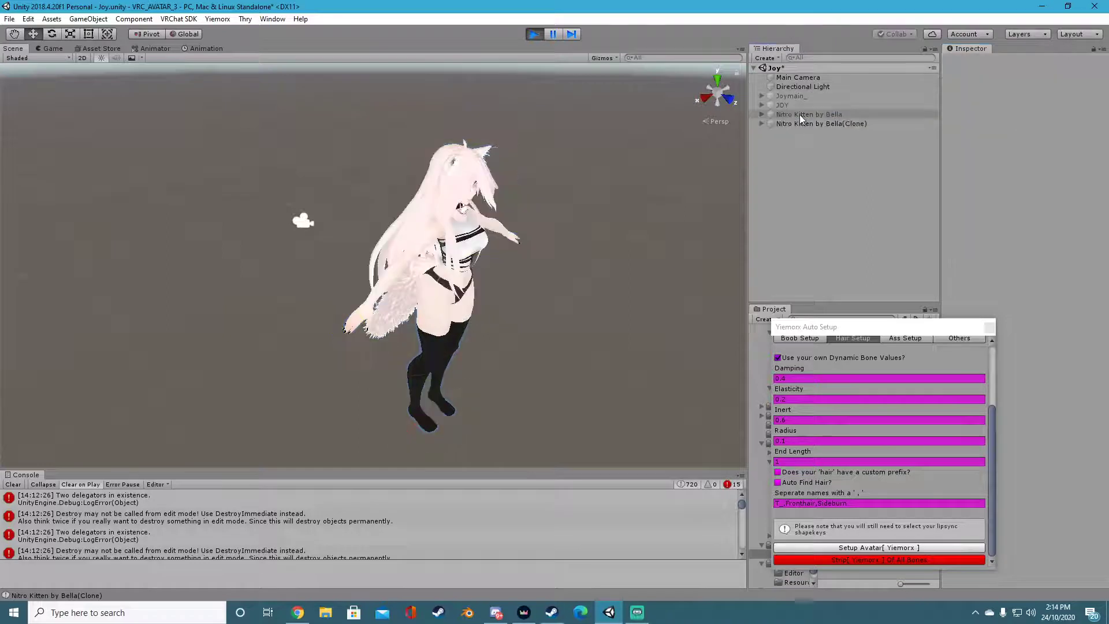
# Step: Delete the clone, reduce the custom hair radius to 0.05 and rerun the avatar setup
pyautogui.click(804, 123)
pyautogui.press('Delete')
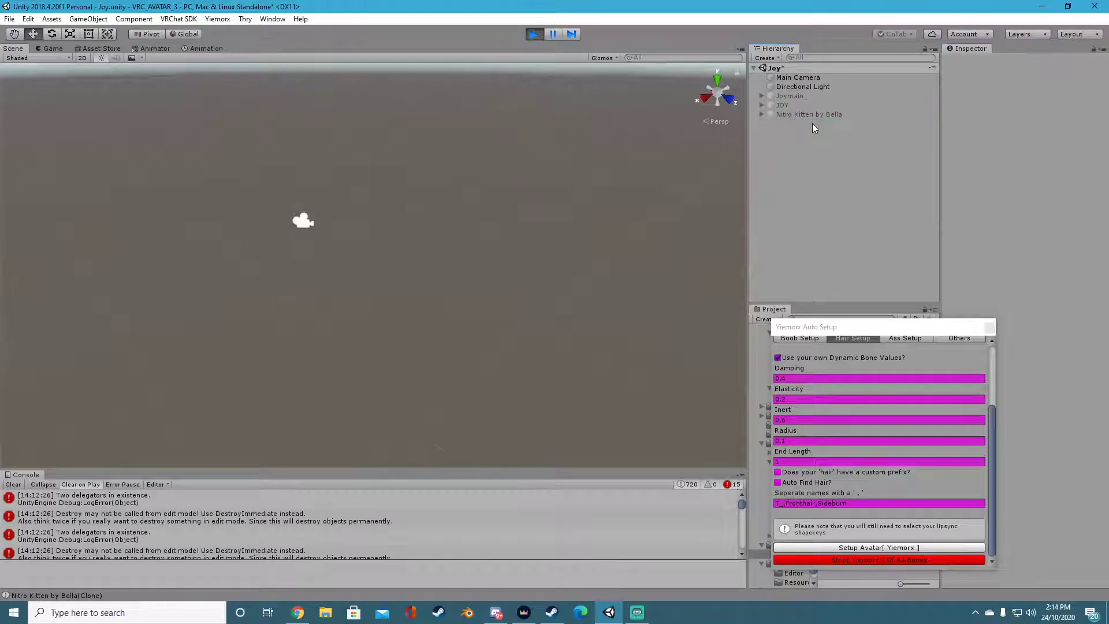
pyautogui.click(788, 441)
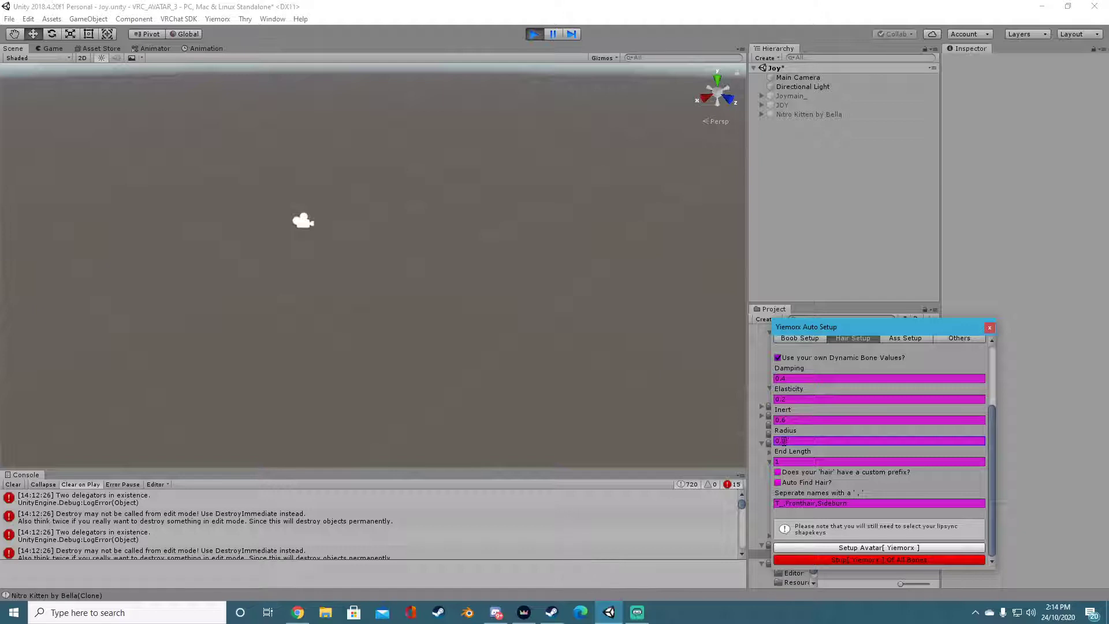
pyautogui.click(846, 549)
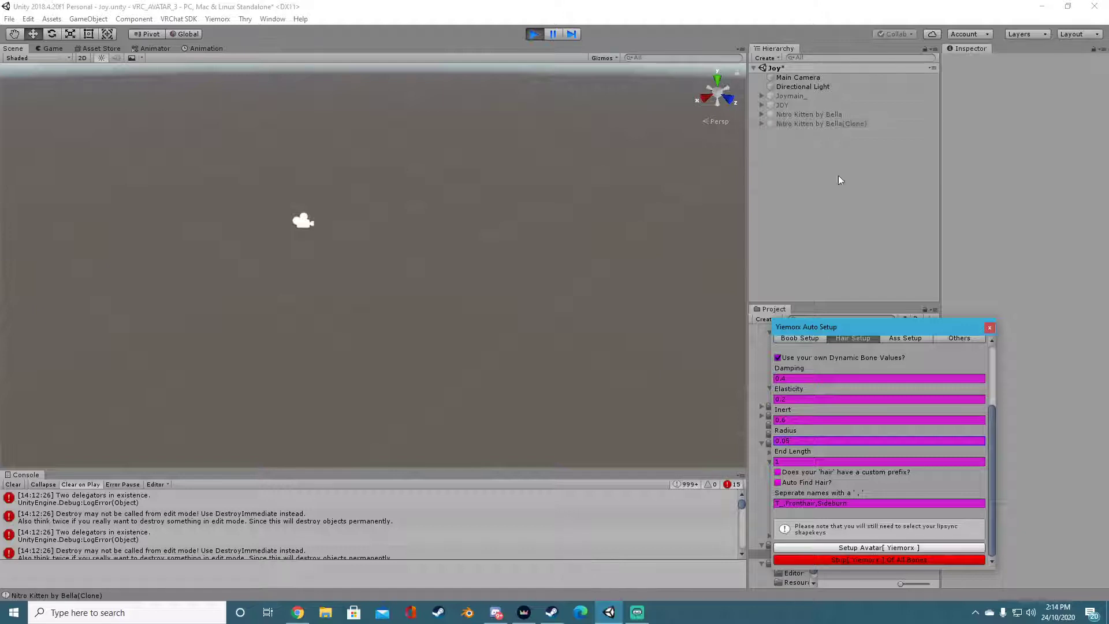
# Step: Enable the new clone and move it around the scene to test its hair physics with the smaller radius
pyautogui.click(848, 125)
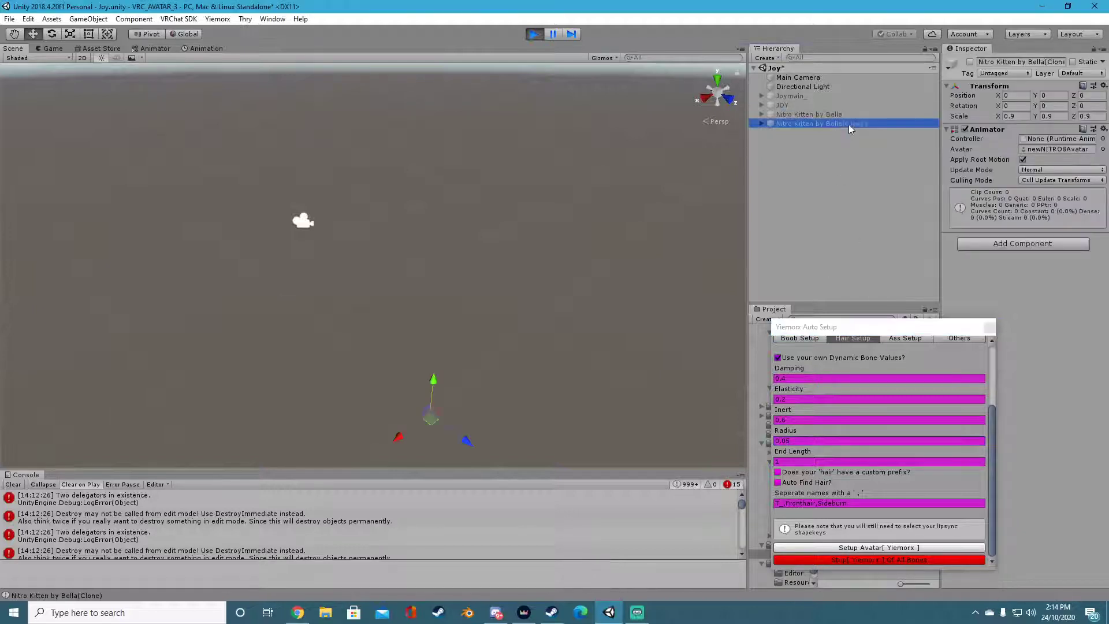
pyautogui.click(970, 62)
pyautogui.keyDown('alt'); pyautogui.moveTo(520, 231); pyautogui.dragTo(584, 207); pyautogui.keyUp('alt')
pyautogui.moveTo(386, 427); pyautogui.dragTo(442, 445)
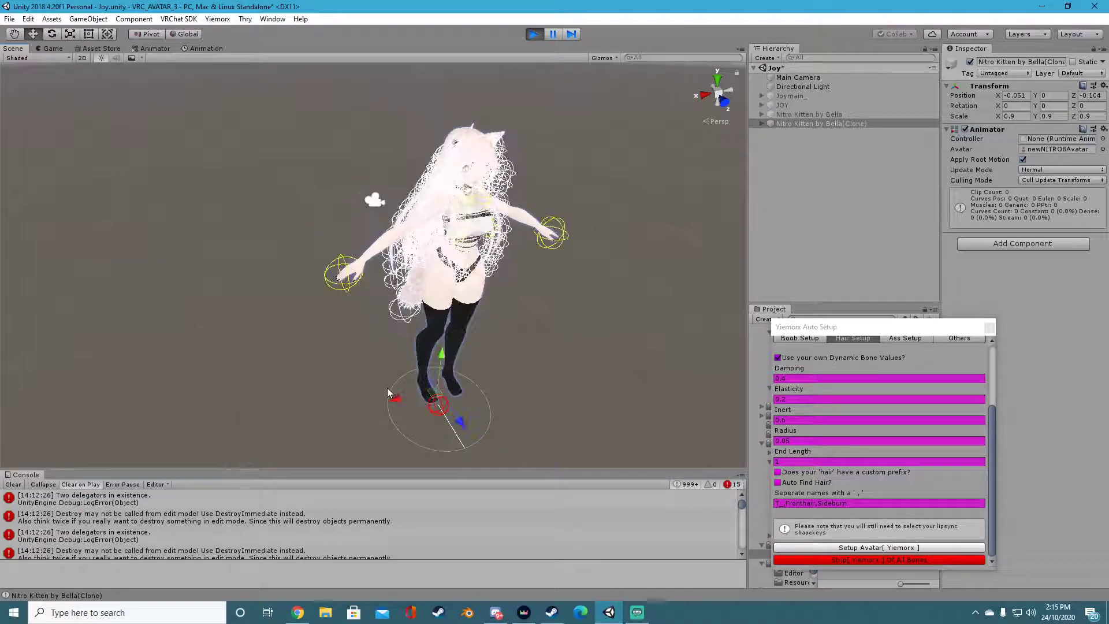
pyautogui.moveTo(405, 401); pyautogui.dragTo(404, 403)
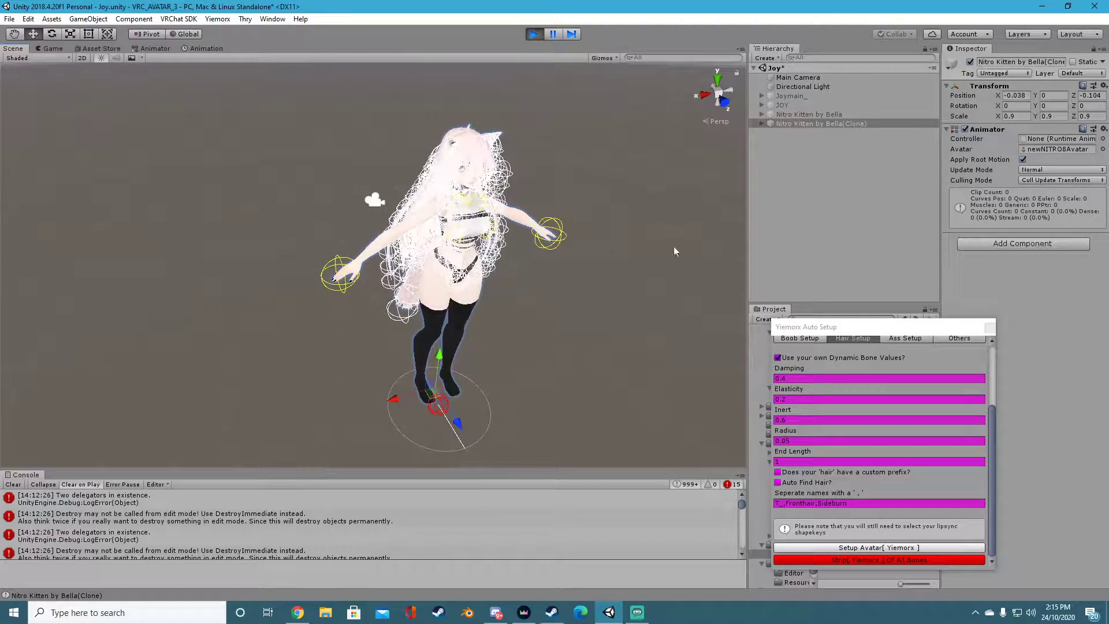
# Step: Exit Play mode and select the Nitro Kitten by Bella clone kept in the scene
pyautogui.moveTo(934, 327); pyautogui.dragTo(867, 266)
pyautogui.click(534, 33)
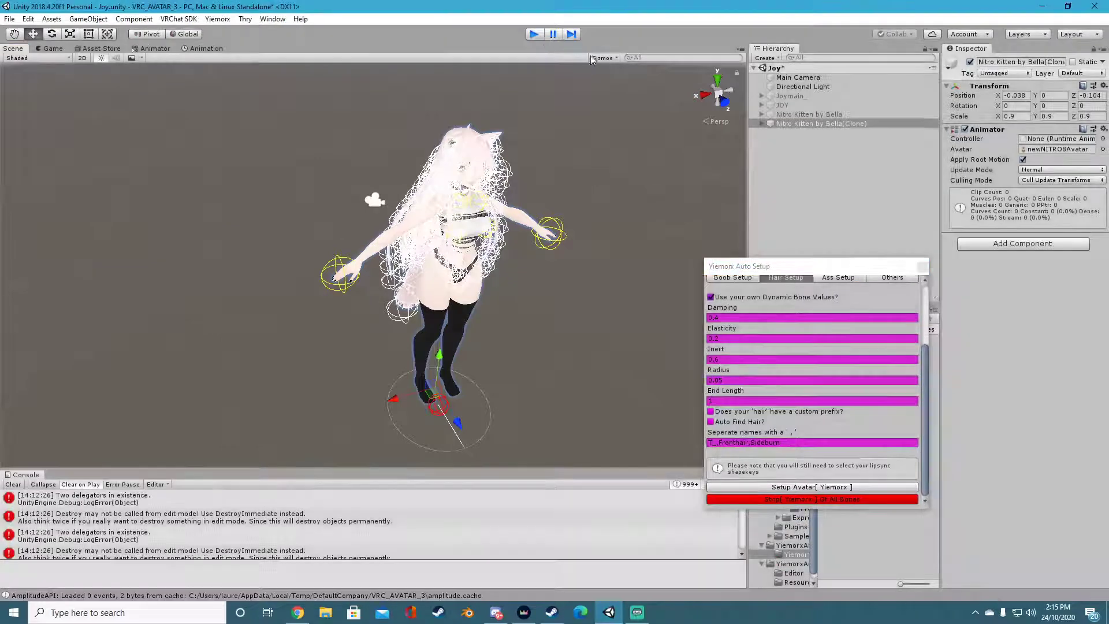
pyautogui.click(762, 124)
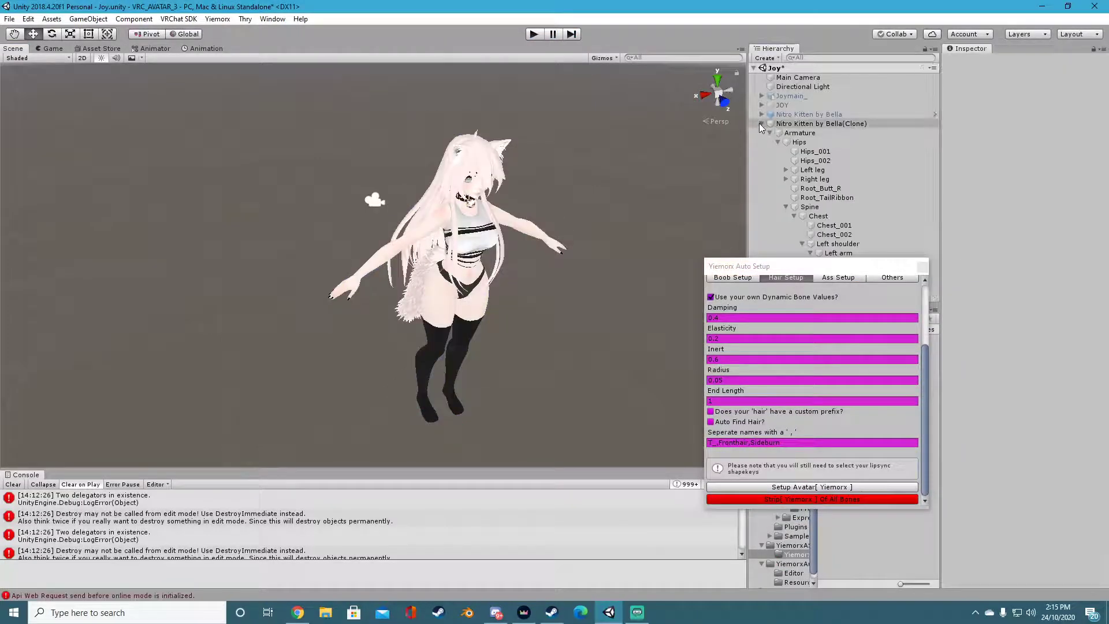
pyautogui.click(823, 124)
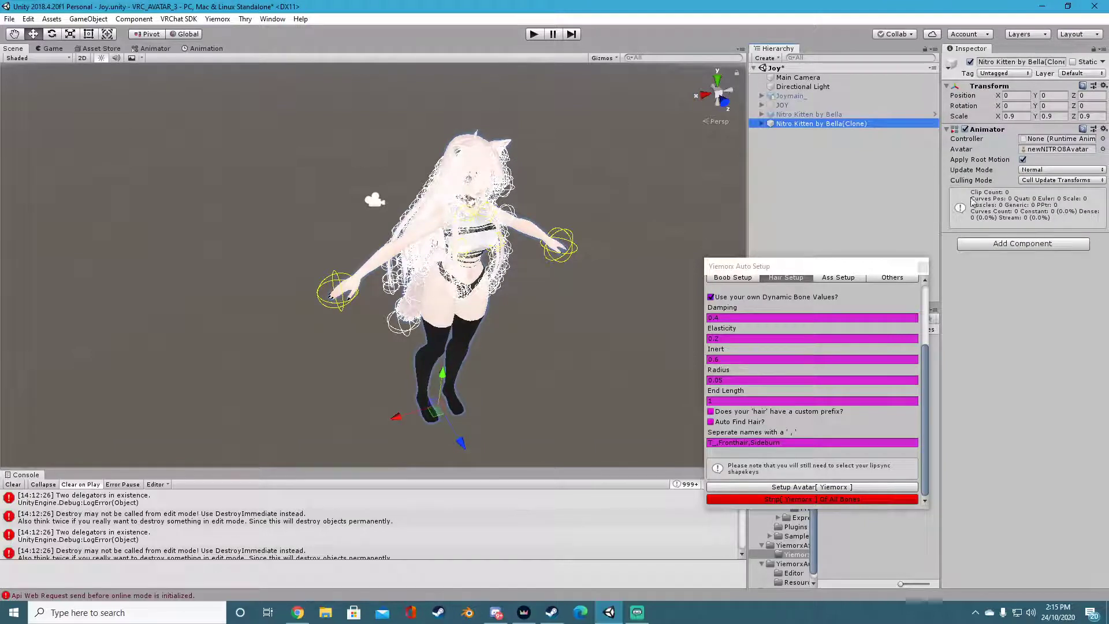
# Step: Close the Yiemorx Auto Setup window and delete the Nitro Kitten by Bella clone
pyautogui.click(921, 267)
pyautogui.click(805, 126)
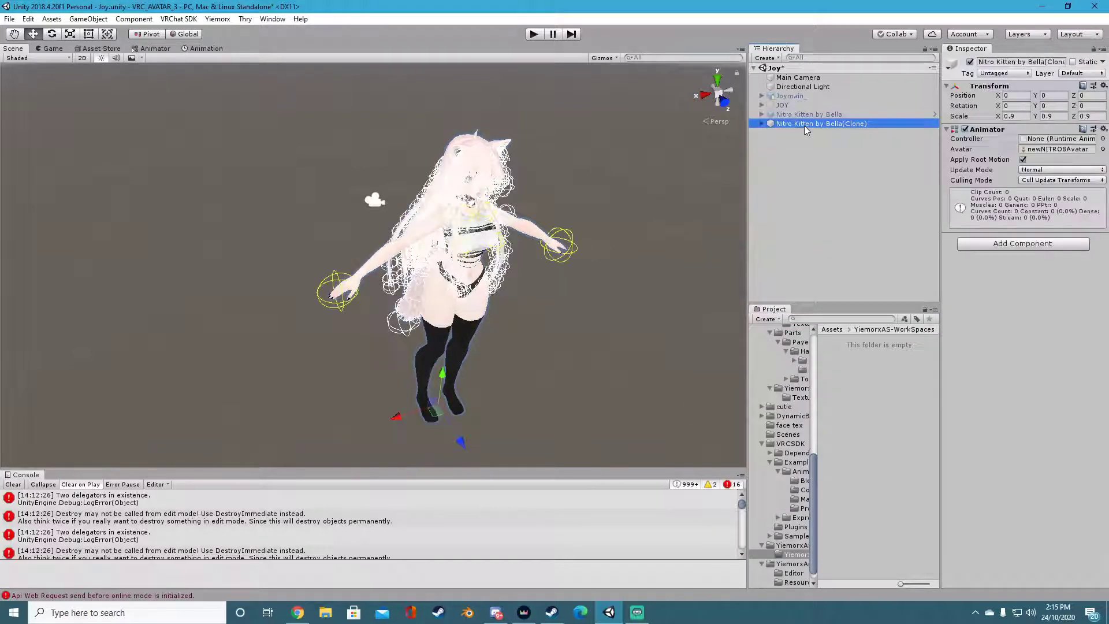
pyautogui.press('Delete')
# Step: Activate the Joymain_ avatar in the scene and view it from the front and the side
pyautogui.click(789, 97)
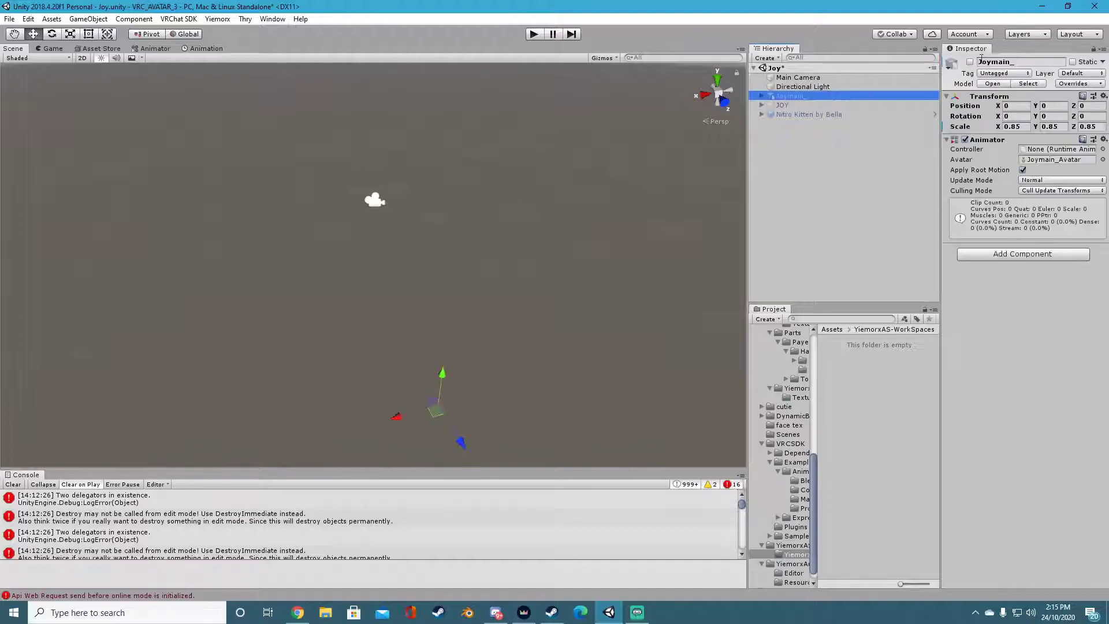
pyautogui.click(970, 62)
pyautogui.keyDown('alt'); pyautogui.moveTo(555, 231); pyautogui.dragTo(477, 221); pyautogui.keyUp('alt')
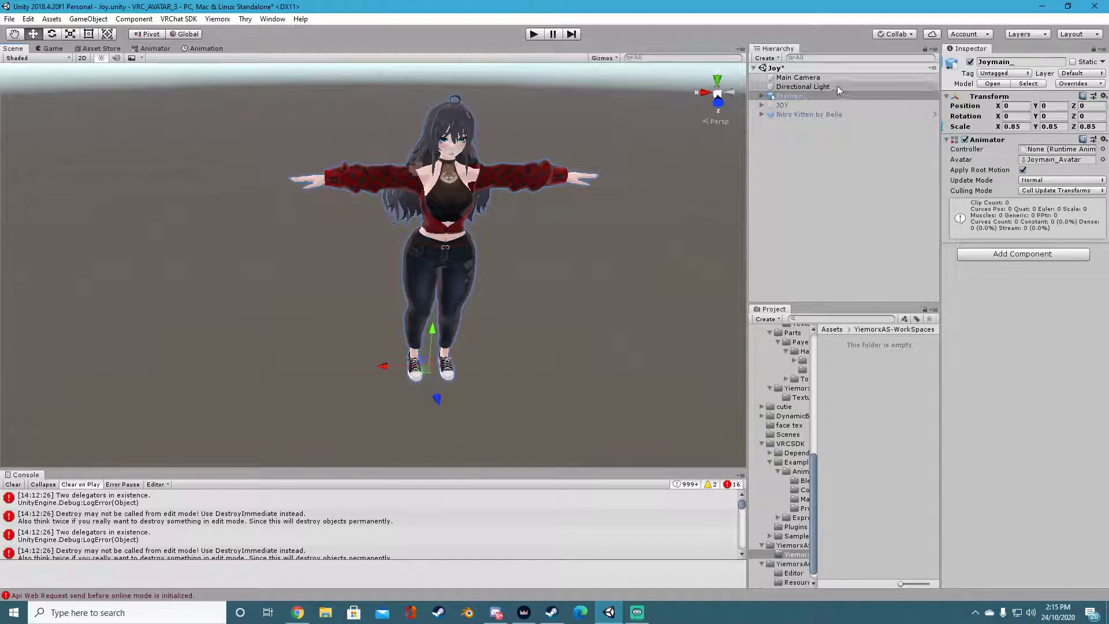
pyautogui.click(218, 19)
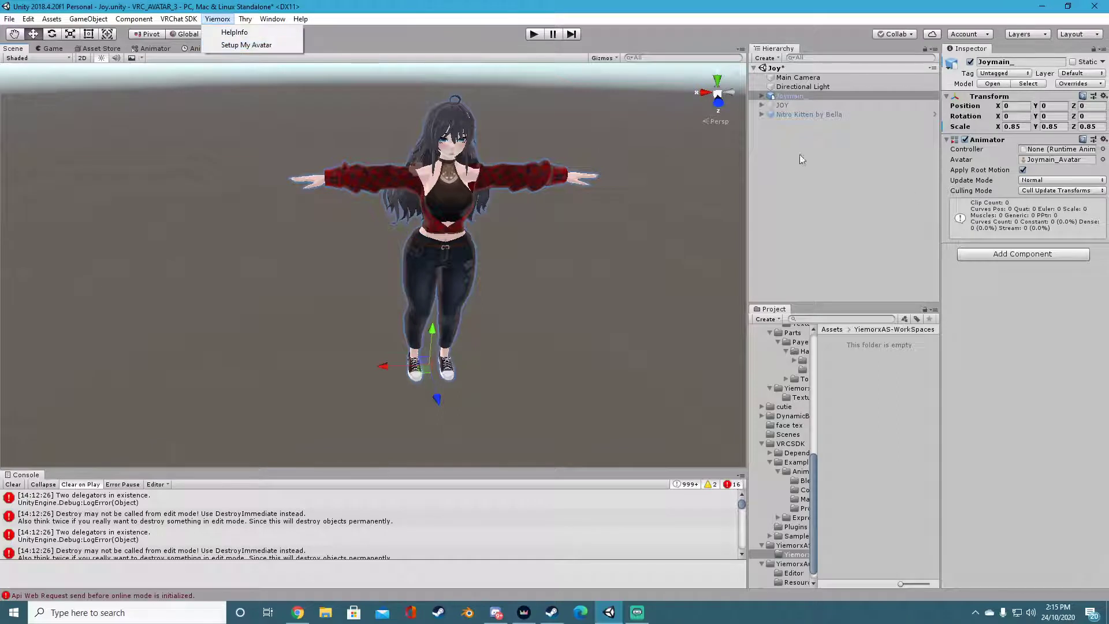
pyautogui.click(787, 97)
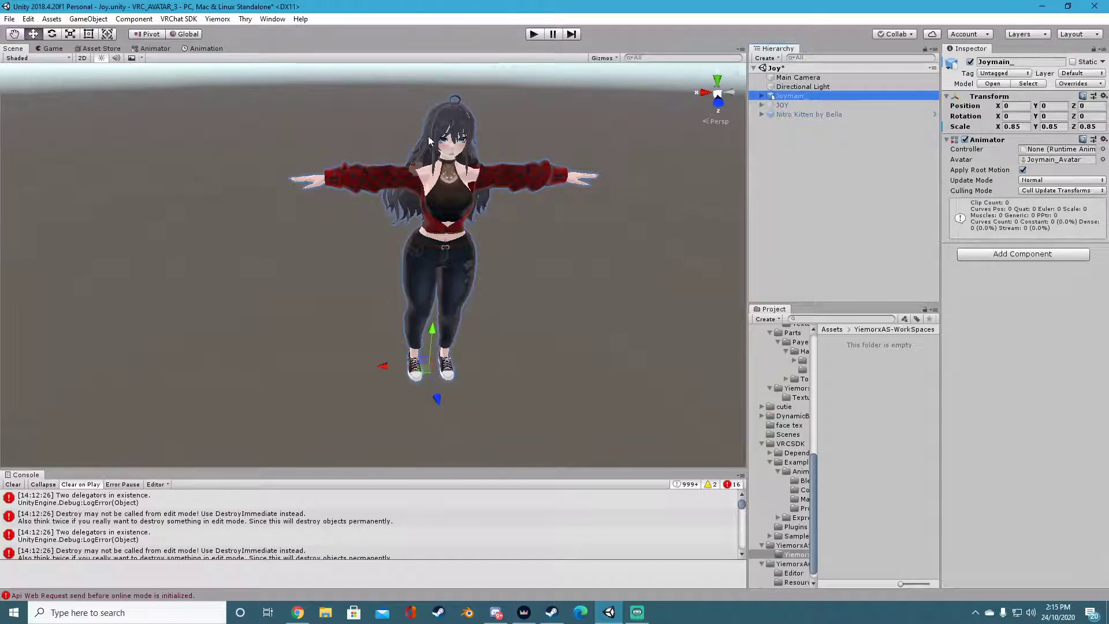
pyautogui.keyDown('alt'); pyautogui.moveTo(515, 102); pyautogui.dragTo(485, 173); pyautogui.keyUp('alt')
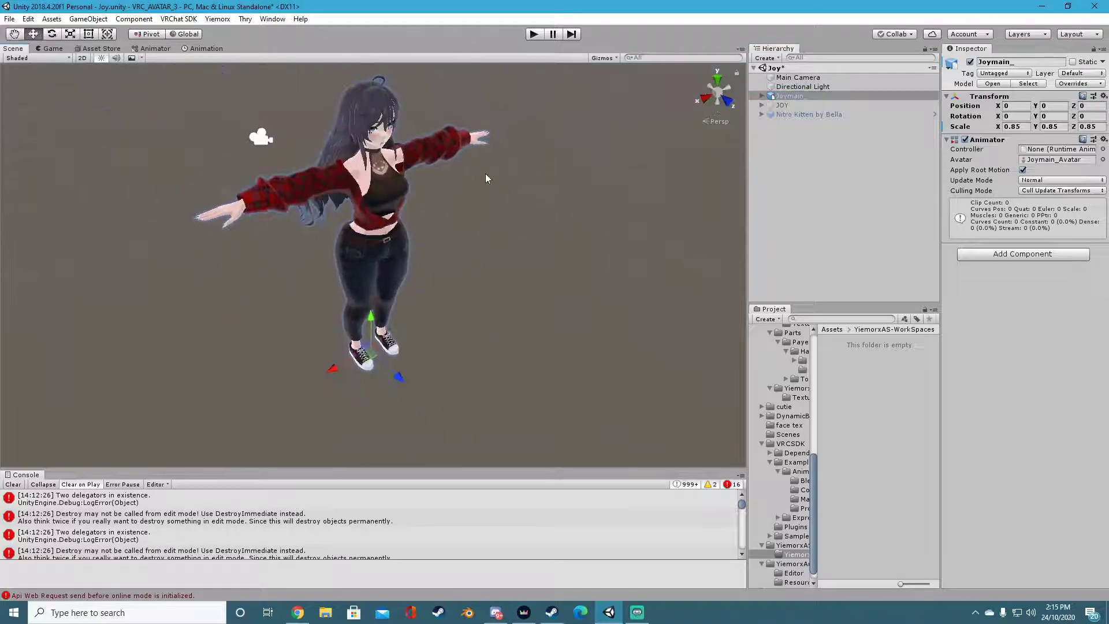
pyautogui.keyDown('alt'); pyautogui.moveTo(511, 245); pyautogui.dragTo(372, 143); pyautogui.keyUp('alt')
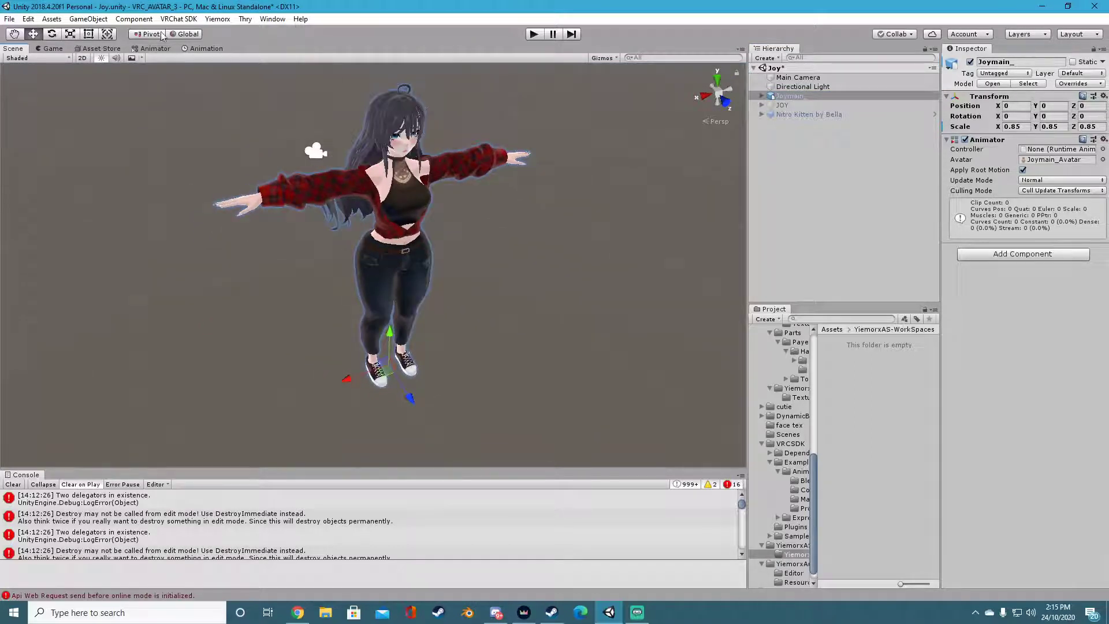
# Step: Reopen Yiemorx Auto Setup for dynamic bones only and create a workspace named yie2
pyautogui.click(217, 19)
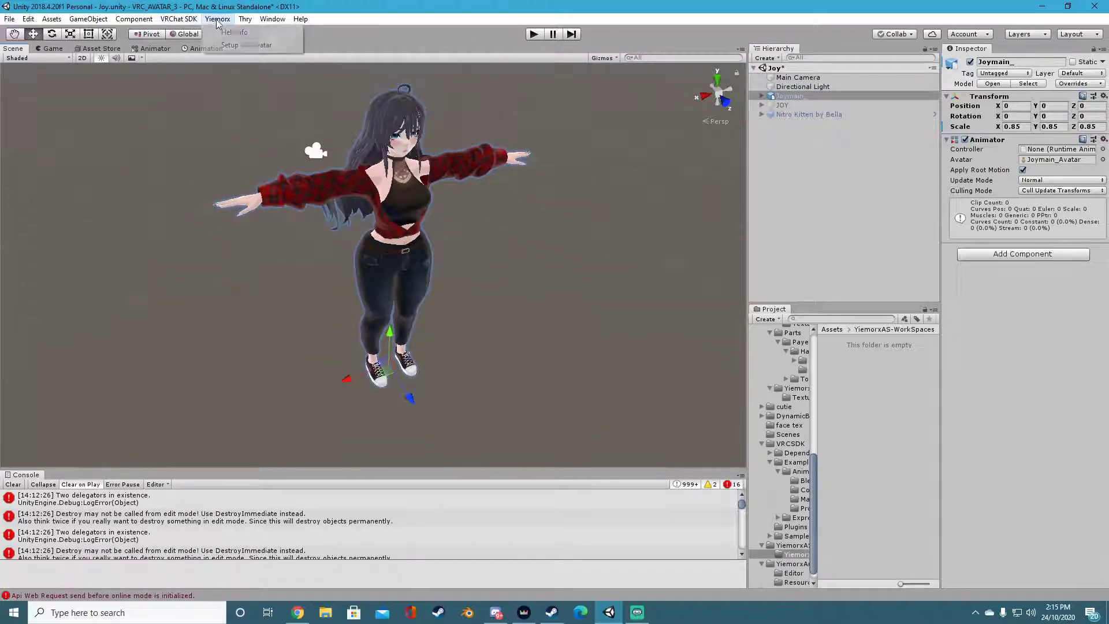
pyautogui.click(246, 45)
pyautogui.click(759, 338)
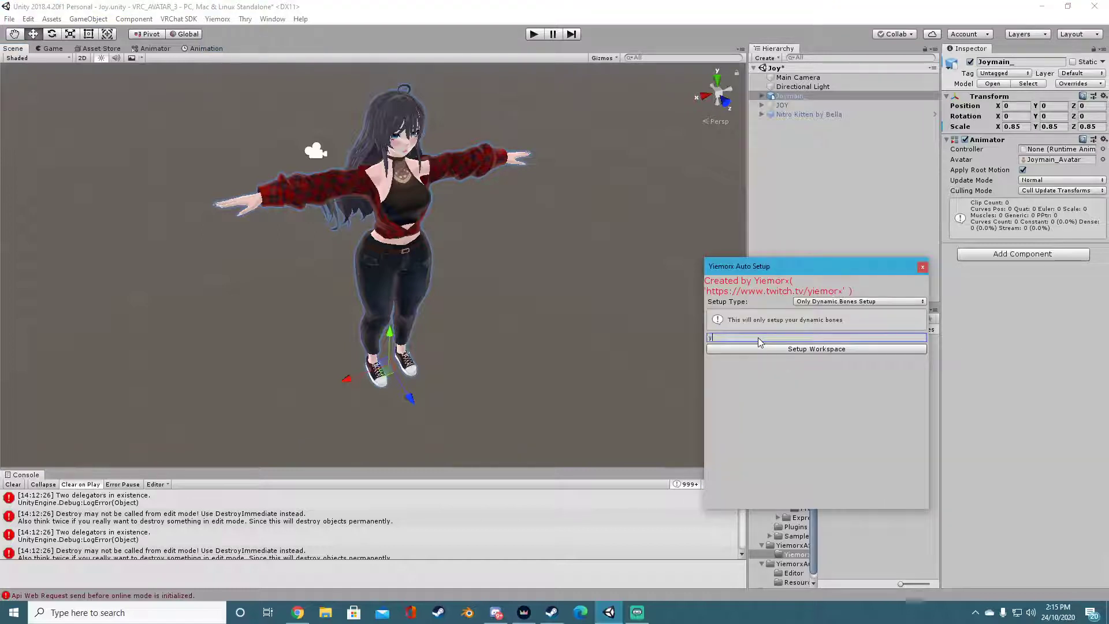
pyautogui.write('yie2')
pyautogui.click(809, 349)
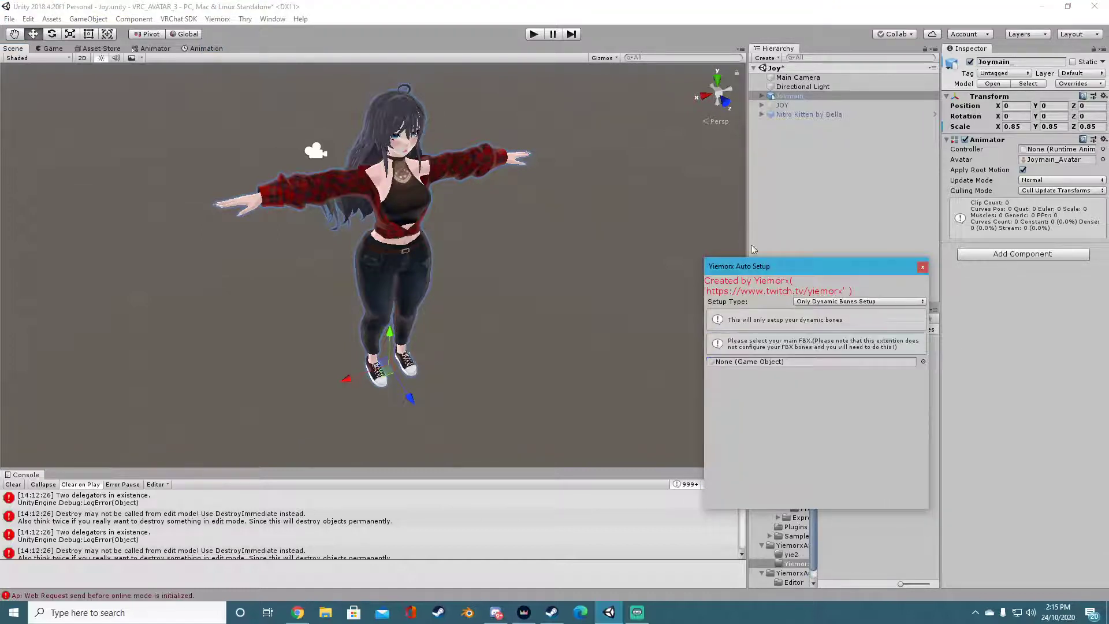
# Step: Assign Joymain_ as the main FBX in Yiemorx Auto Setup
pyautogui.moveTo(758, 270); pyautogui.dragTo(568, 224)
pyautogui.click(790, 97)
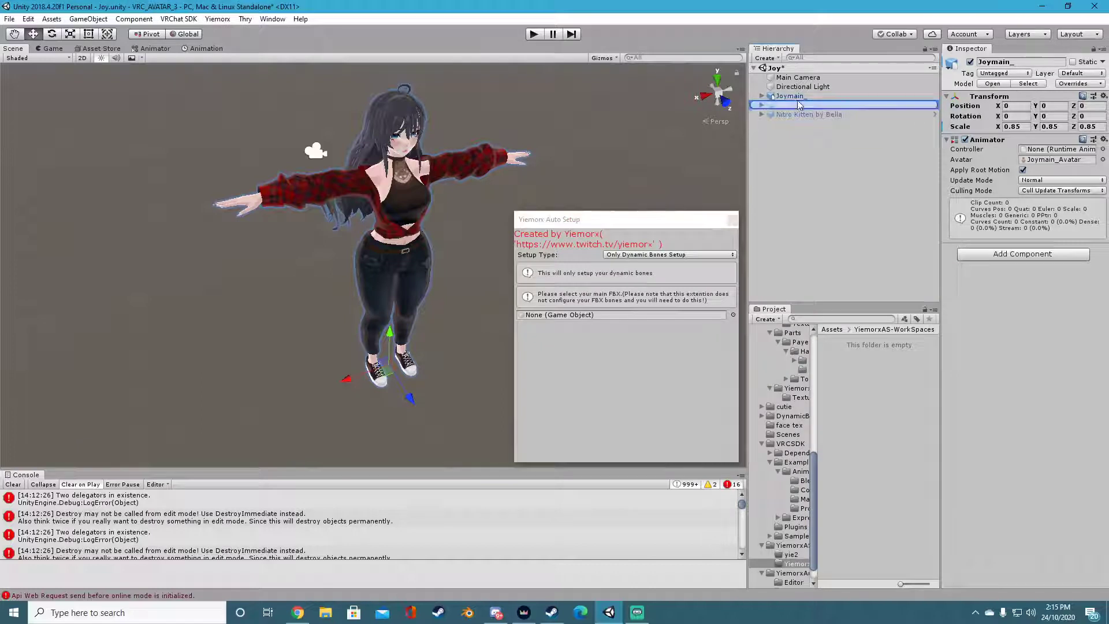
pyautogui.moveTo(789, 95); pyautogui.dragTo(580, 317)
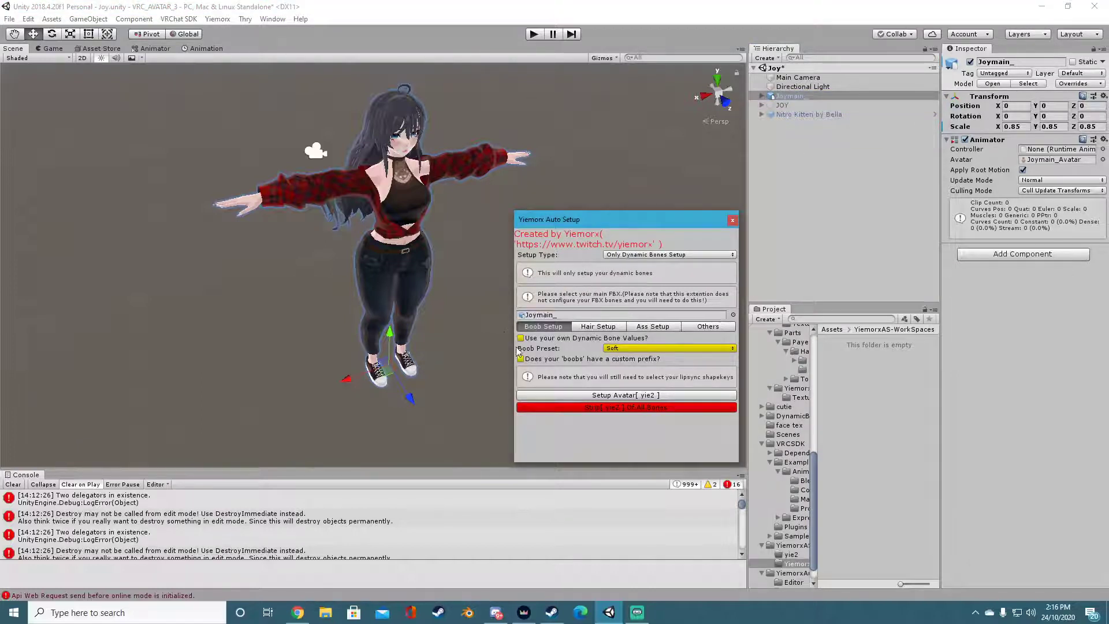
# Step: Set Joymain_'s boob preset to Jelly and its hair preset to Med Flow
pyautogui.click(635, 347)
pyautogui.click(624, 379)
pyautogui.click(615, 328)
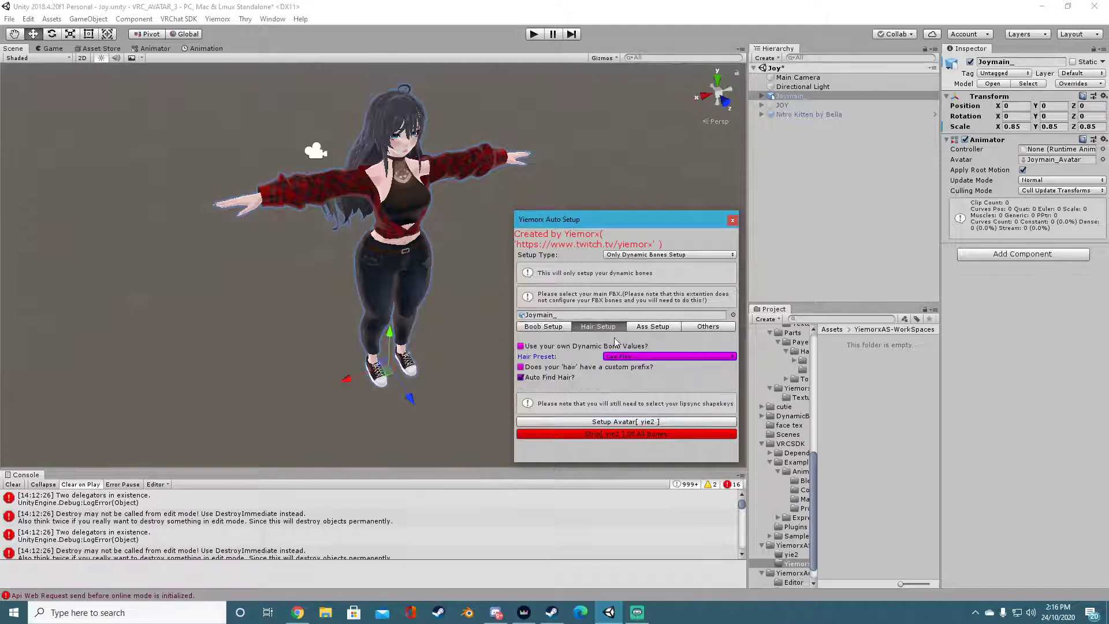
pyautogui.click(622, 356)
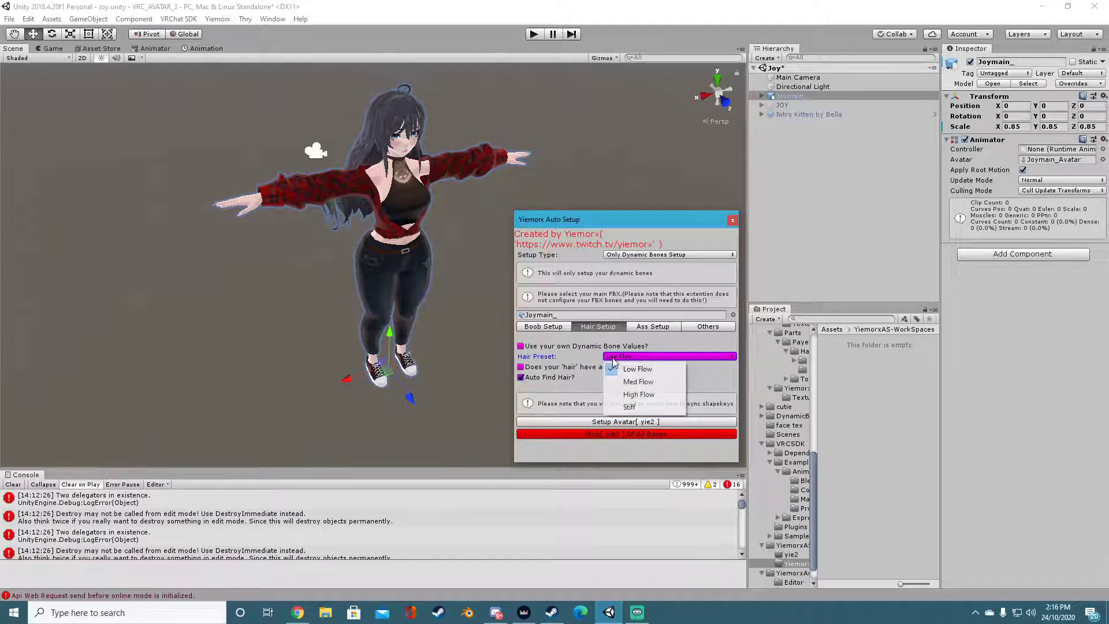
pyautogui.click(628, 383)
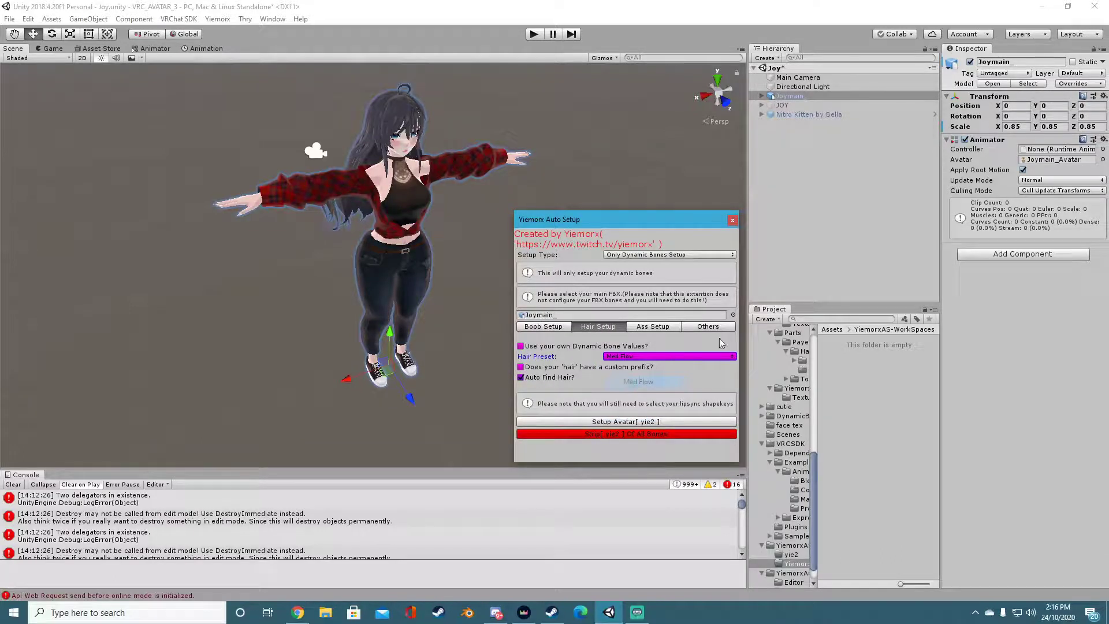
# Step: Set the ass preset for Joymain_ to Jelly
pyautogui.click(634, 328)
pyautogui.click(617, 351)
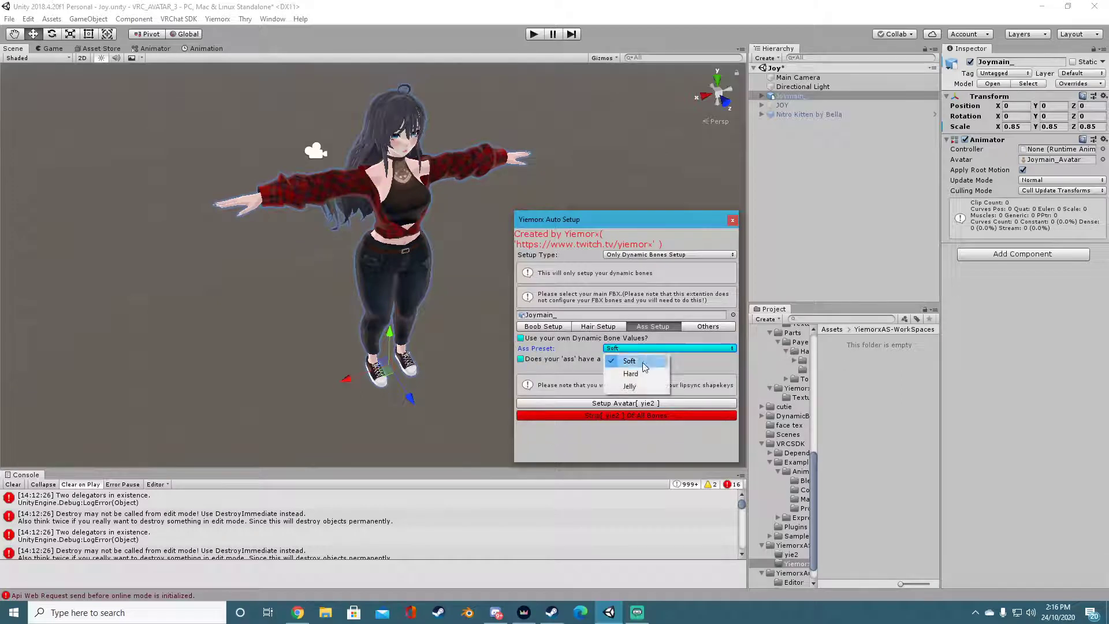
pyautogui.click(630, 386)
# Step: Review the tail and collider settings for Joymain_ and return to the boob setup
pyautogui.click(708, 327)
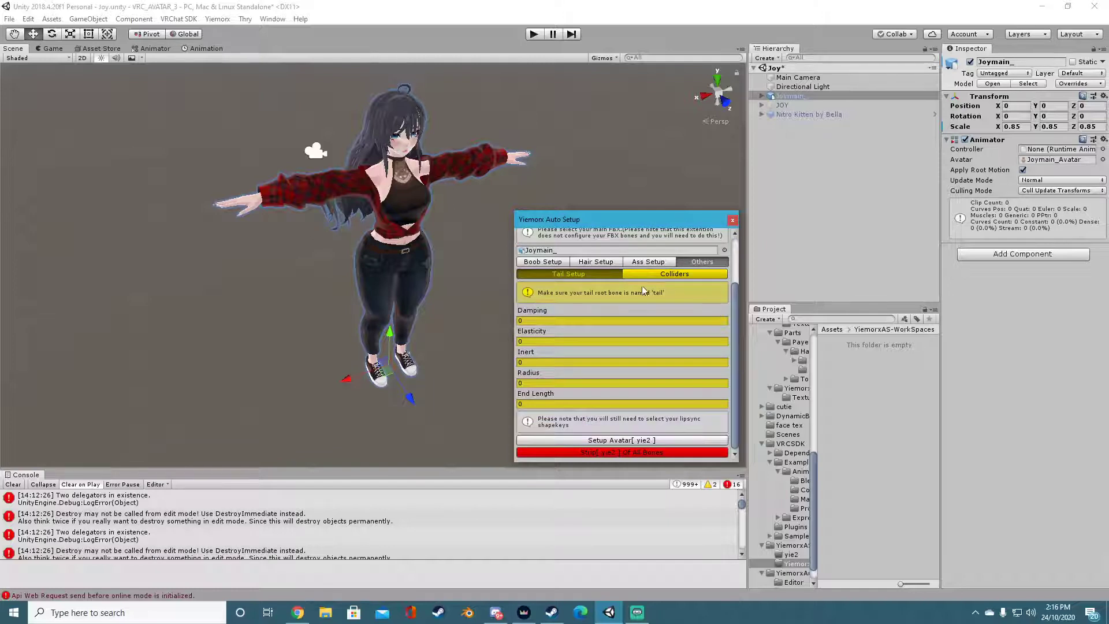
pyautogui.click(667, 276)
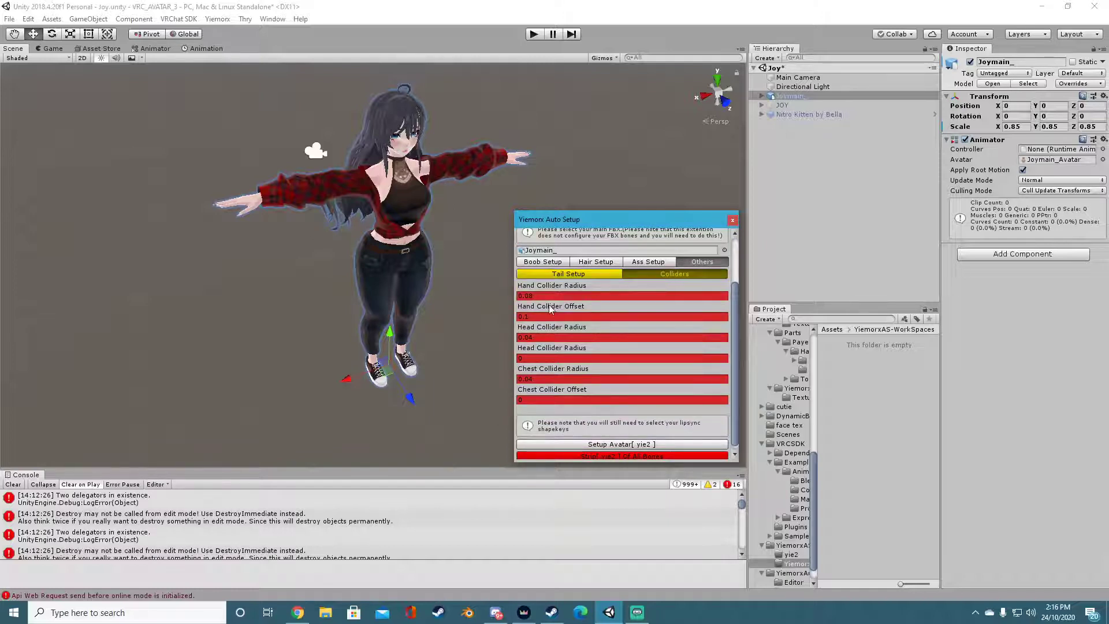
pyautogui.click(543, 263)
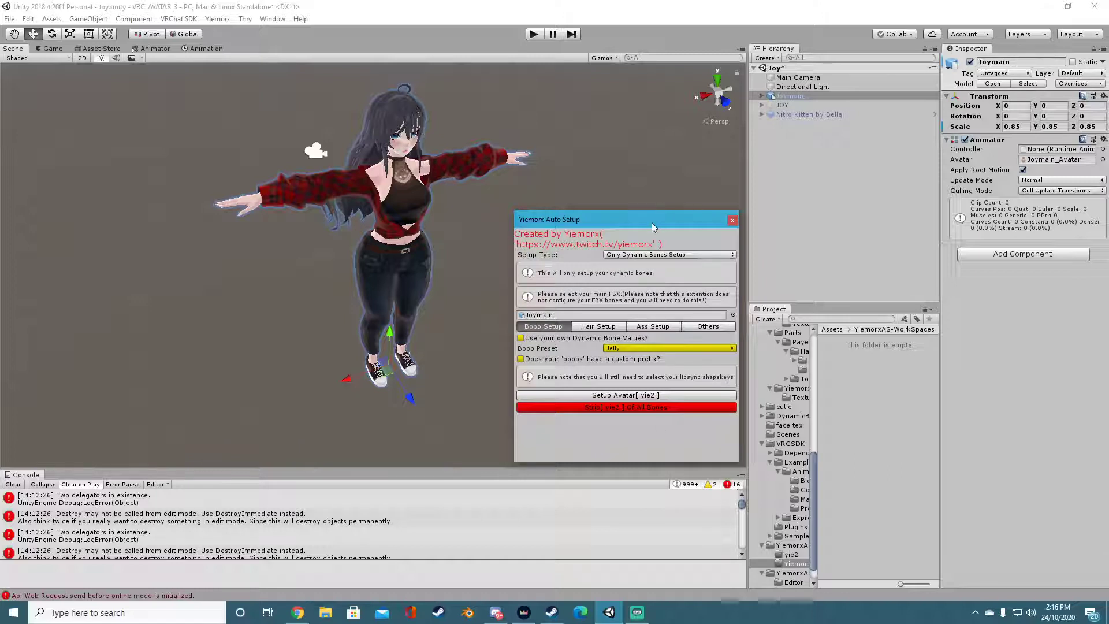
# Step: Run the yie2 avatar setup on Joymain_ to generate its dynamic bones
pyautogui.moveTo(653, 226); pyautogui.dragTo(900, 222)
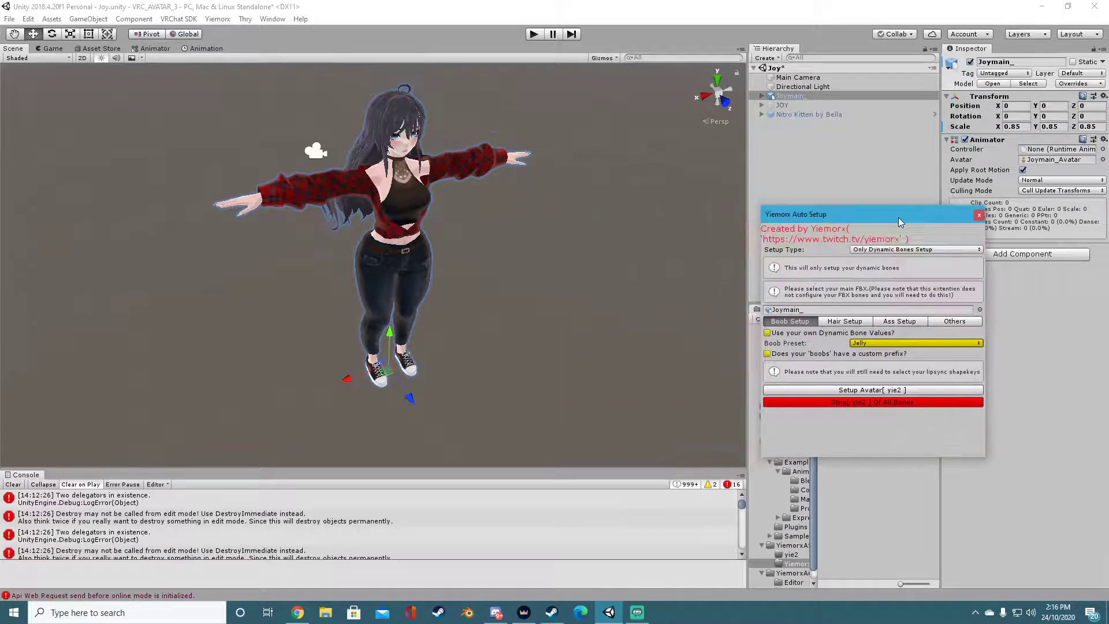
pyautogui.click(872, 390)
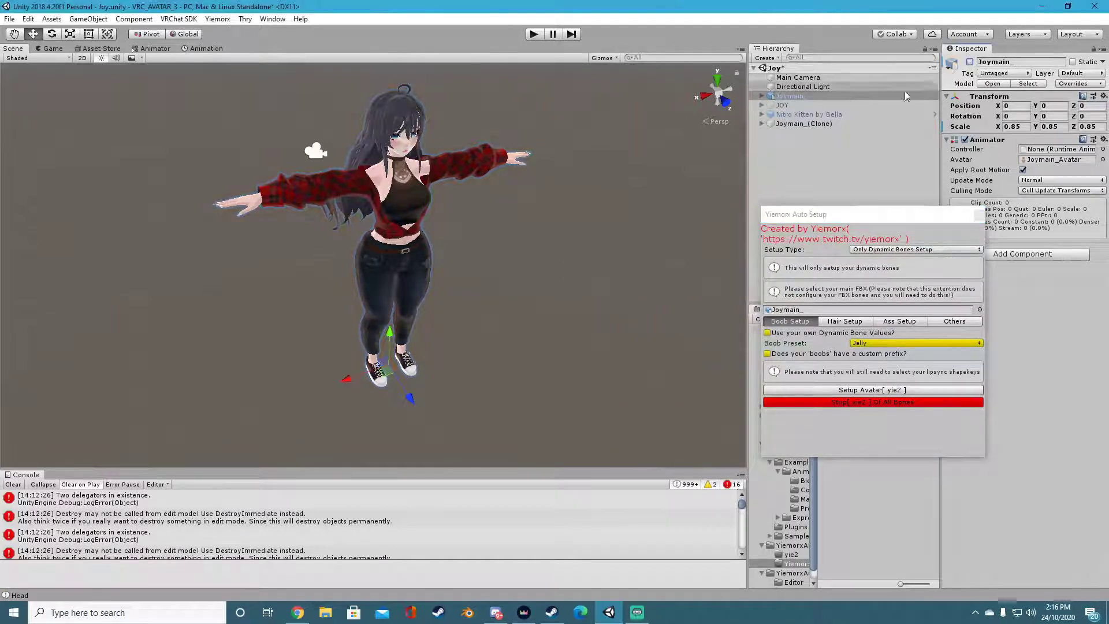
# Step: Enter play mode and move Joymain_(Clone) around the scene to test its hair and body dynamic bones from several angles
pyautogui.click(800, 124)
pyautogui.moveTo(490, 207)
pyautogui.keyDown('alt'); pyautogui.mouseDown()
pyautogui.moveTo(444, 197)
pyautogui.moveTo(448, 189)
pyautogui.mouseUp(); pyautogui.keyUp('alt')
pyautogui.click(534, 34)
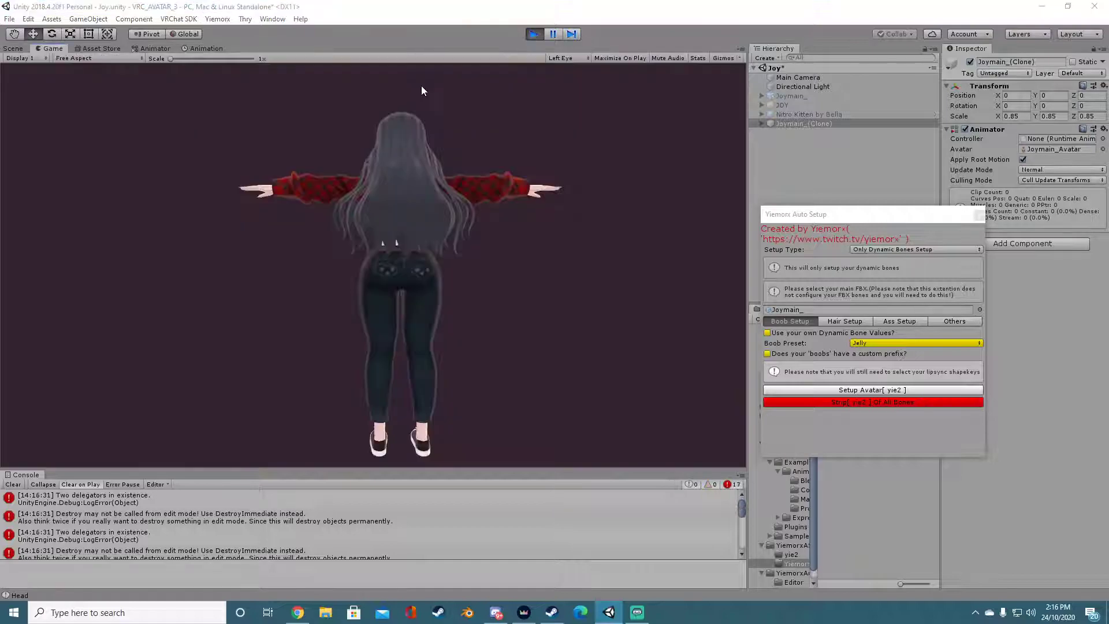
pyautogui.click(14, 48)
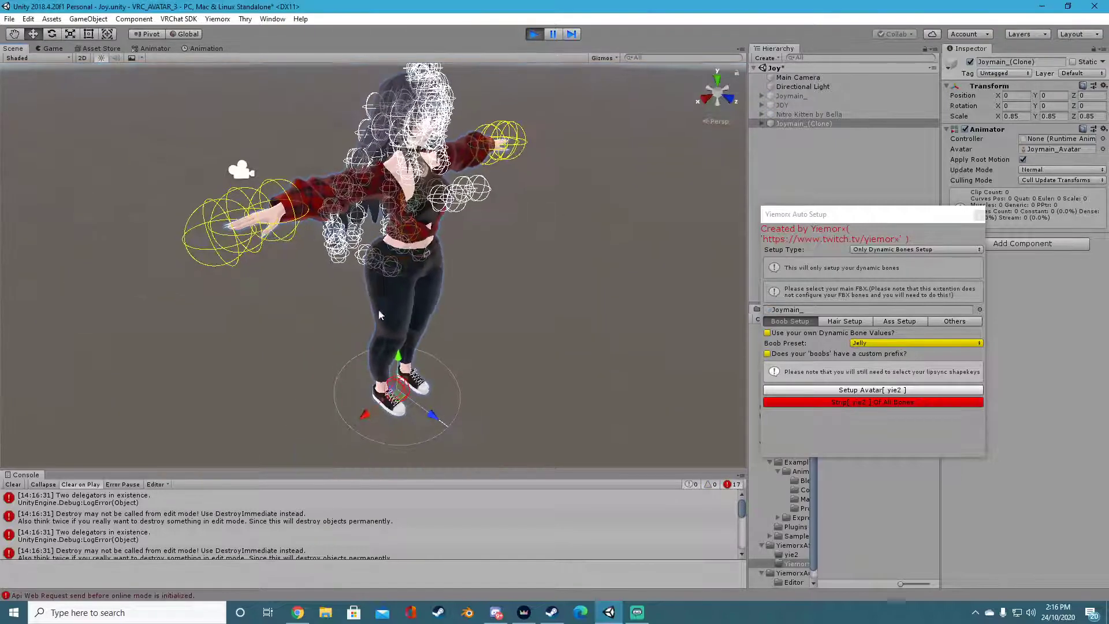
pyautogui.moveTo(347, 408)
pyautogui.mouseDown()
pyautogui.moveTo(390, 428)
pyautogui.moveTo(555, 334)
pyautogui.moveTo(490, 364)
pyautogui.moveTo(356, 392)
pyautogui.mouseUp()
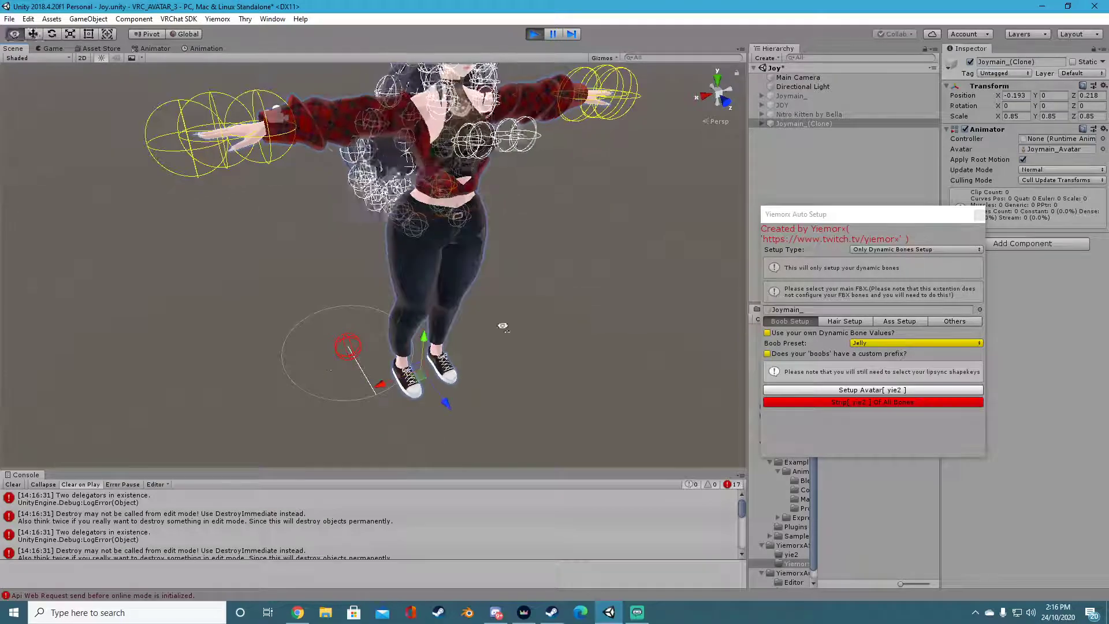
pyautogui.keyDown('alt'); pyautogui.moveTo(502, 322); pyautogui.dragTo(338, 249); pyautogui.keyUp('alt')
pyautogui.keyDown('alt'); pyautogui.moveTo(290, 383); pyautogui.dragTo(428, 321); pyautogui.keyUp('alt')
pyautogui.moveTo(428, 322); pyautogui.dragTo(317, 308, button='middle')
pyautogui.keyDown('alt'); pyautogui.moveTo(317, 308); pyautogui.dragTo(206, 339); pyautogui.keyUp('alt')
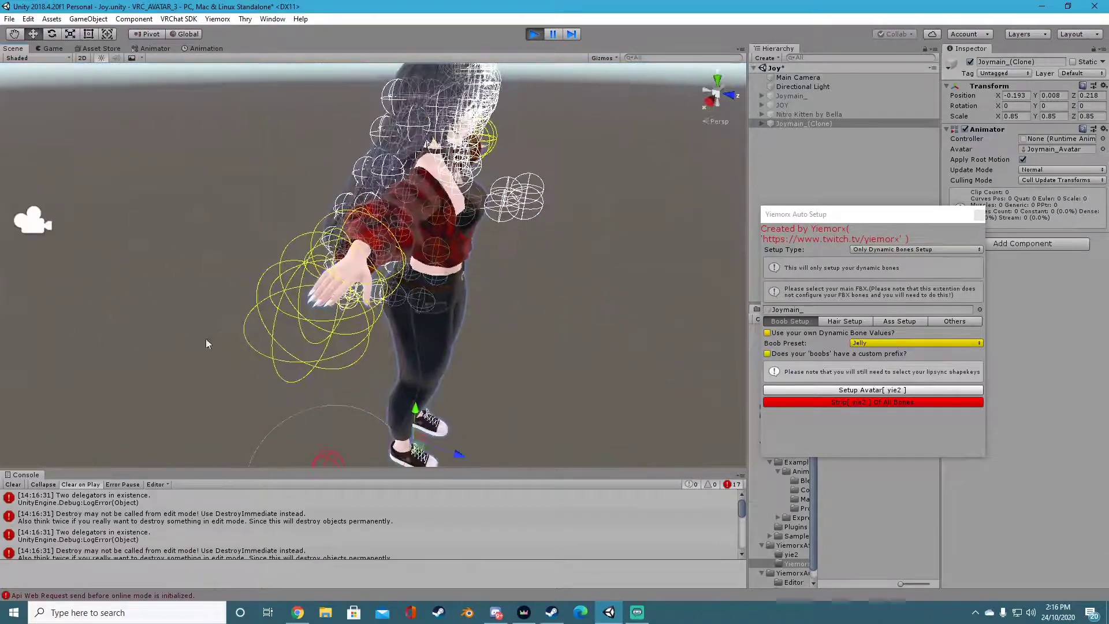
# Step: Expand the armature of Joymain_(Clone) through the spine, chest and right arm, and select the Right wrist bone
pyautogui.click(766, 123)
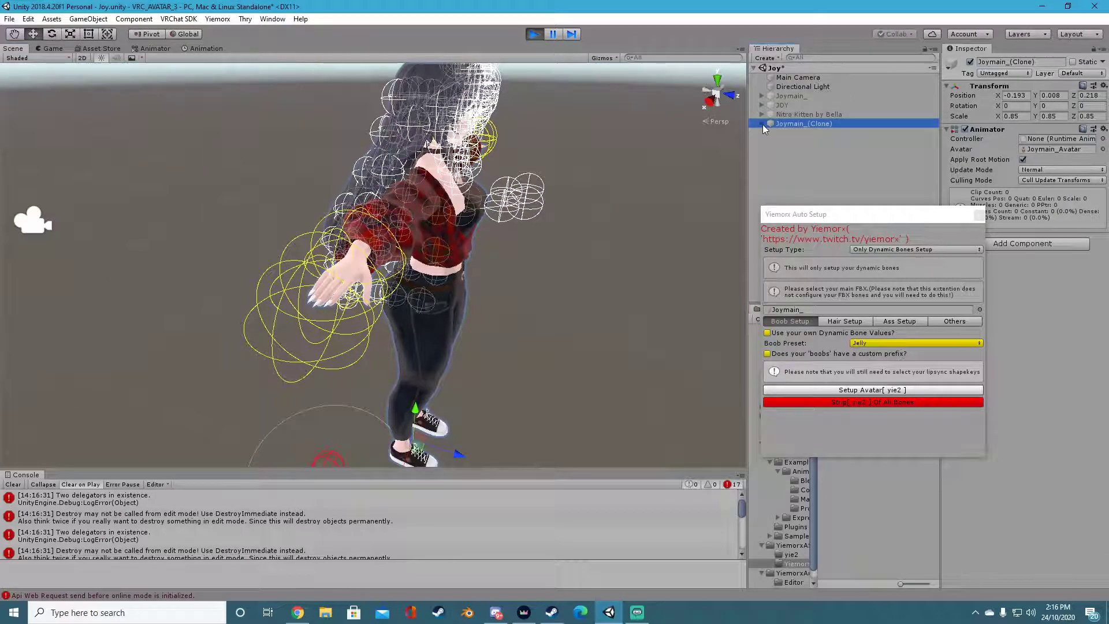
pyautogui.click(763, 124)
pyautogui.click(778, 142)
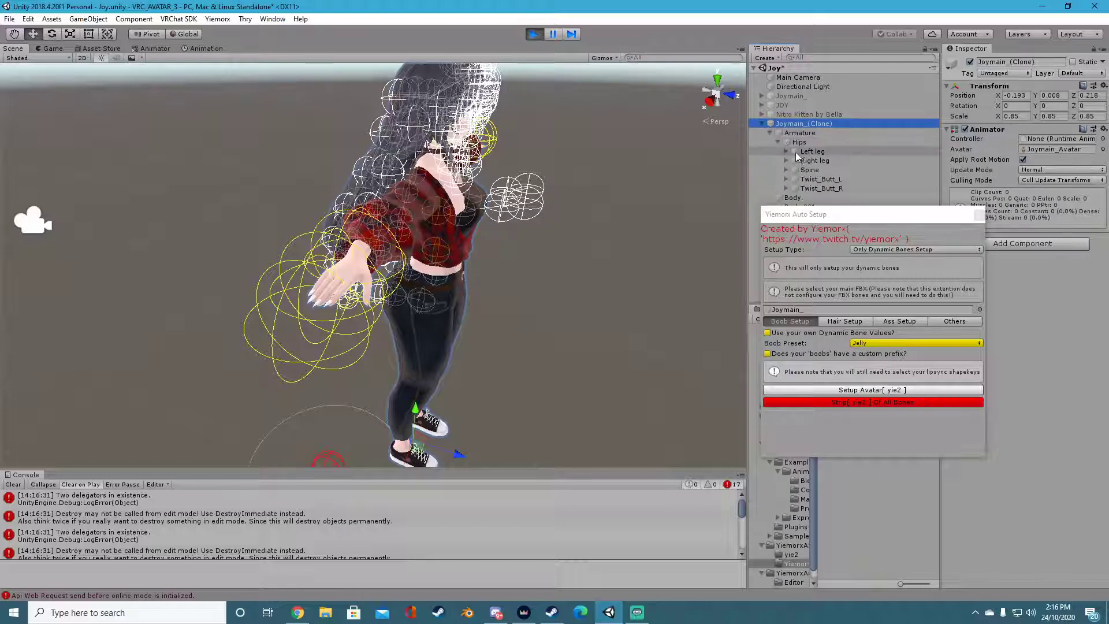
pyautogui.click(786, 170)
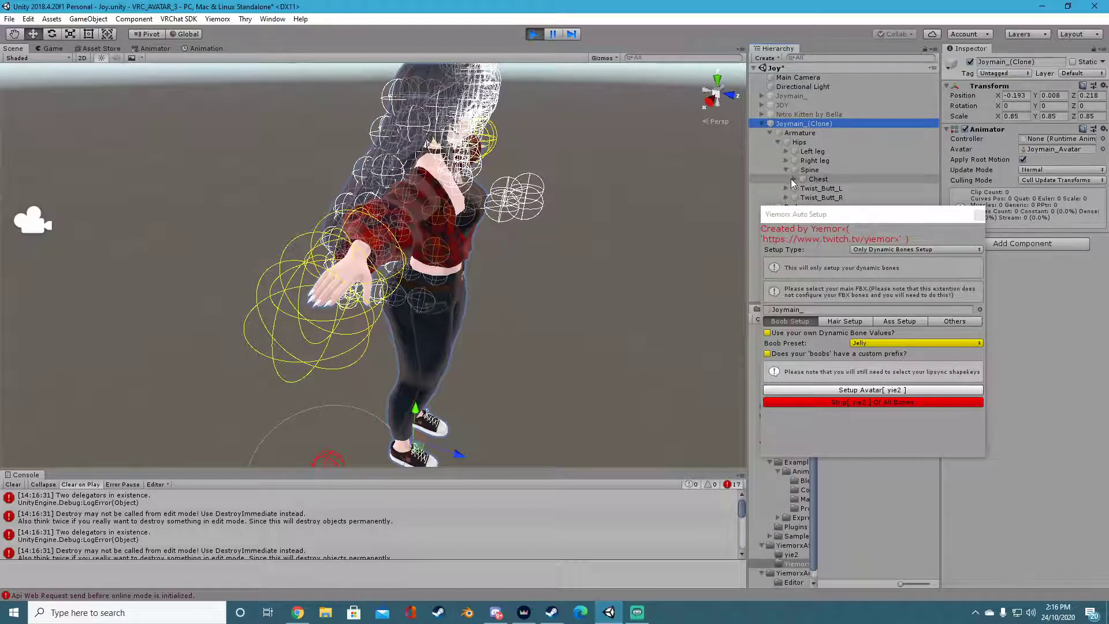
pyautogui.click(794, 179)
pyautogui.moveTo(829, 214); pyautogui.dragTo(841, 271)
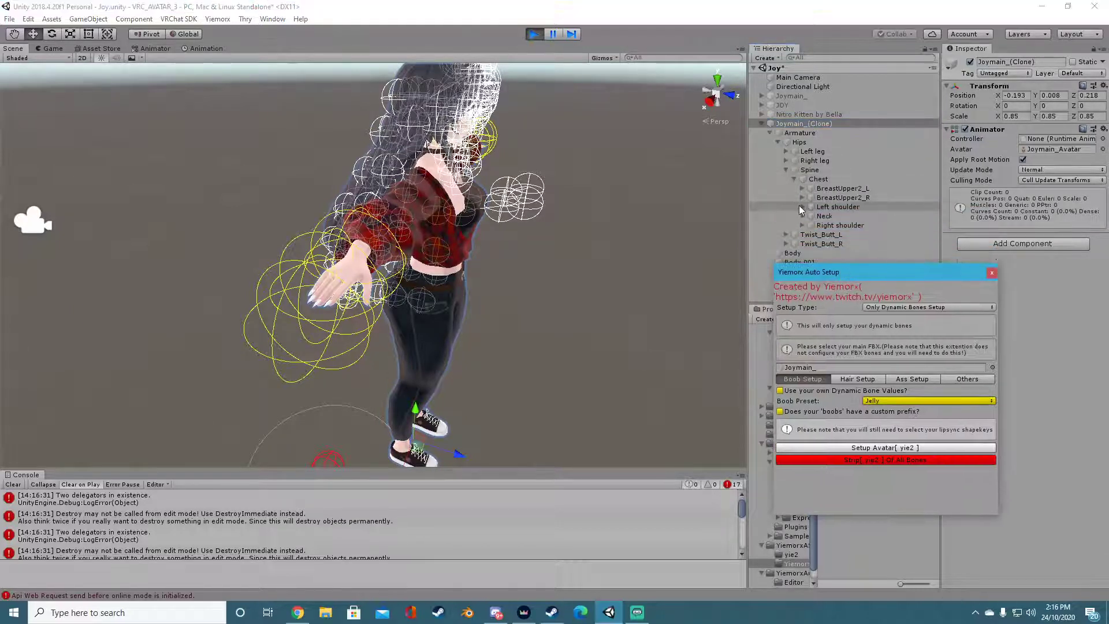
pyautogui.click(803, 223)
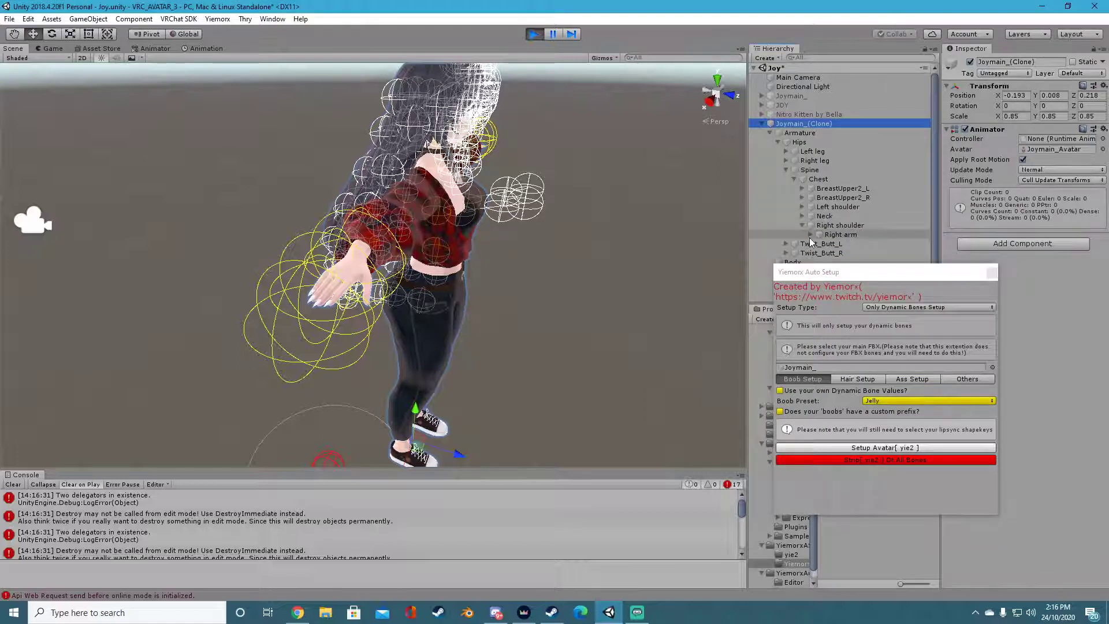
pyautogui.click(811, 234)
pyautogui.click(813, 242)
pyautogui.click(818, 243)
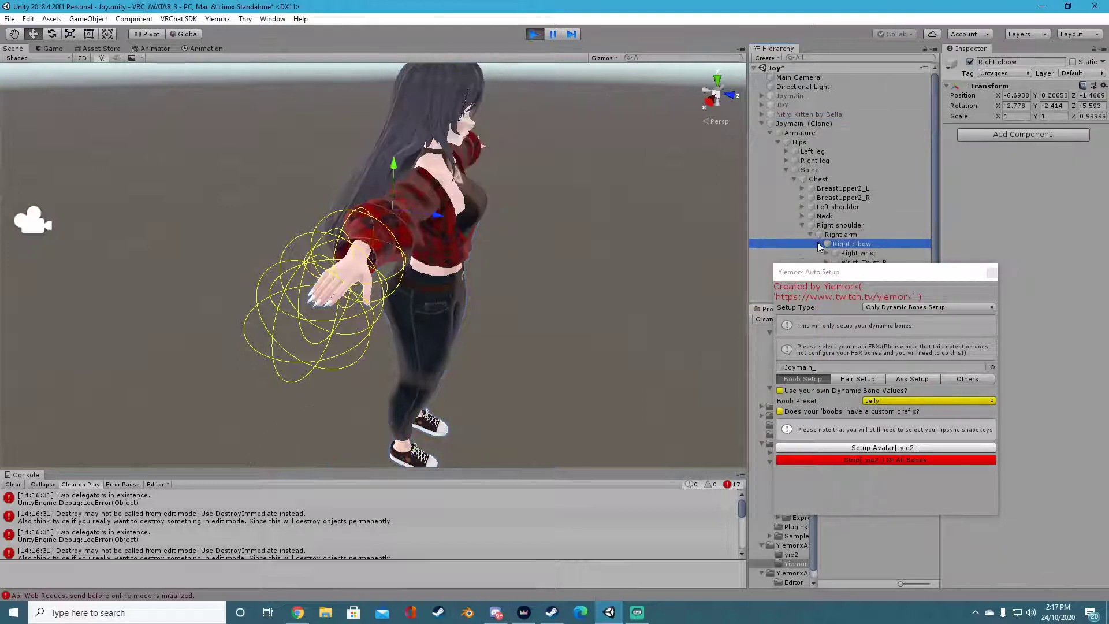
pyautogui.scroll(-1, 839, 248)
pyautogui.click(851, 226)
# Step: Move the right wrist against the avatar's body to test its dynamic bone collider, and exit play mode
pyautogui.keyDown('alt'); pyautogui.moveTo(533, 272); pyautogui.dragTo(451, 281); pyautogui.keyUp('alt')
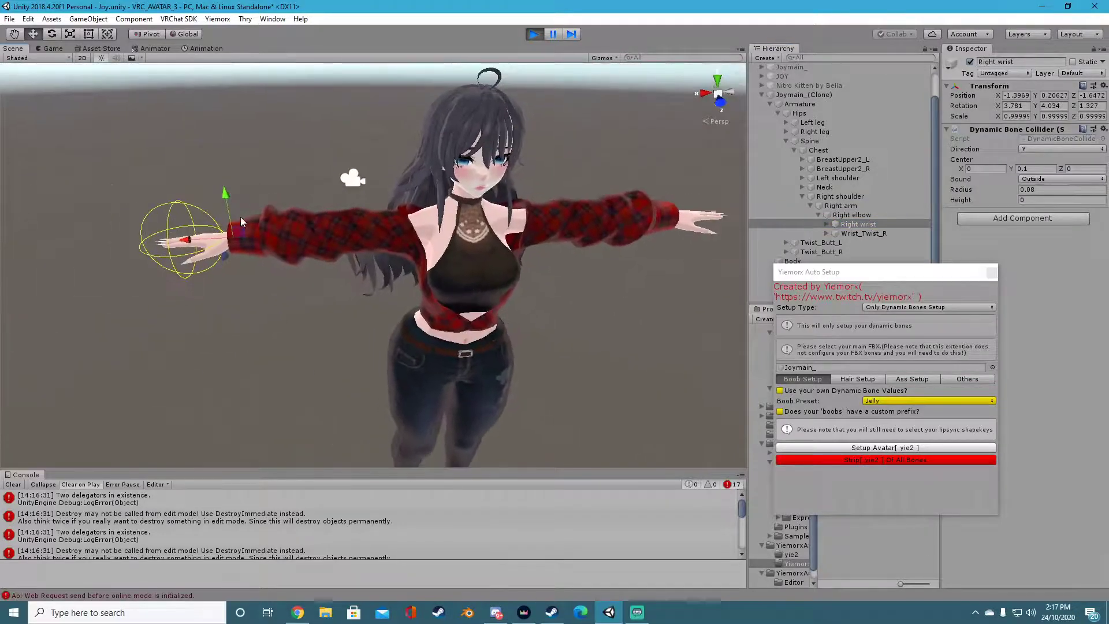
pyautogui.moveTo(241, 221); pyautogui.dragTo(332, 200)
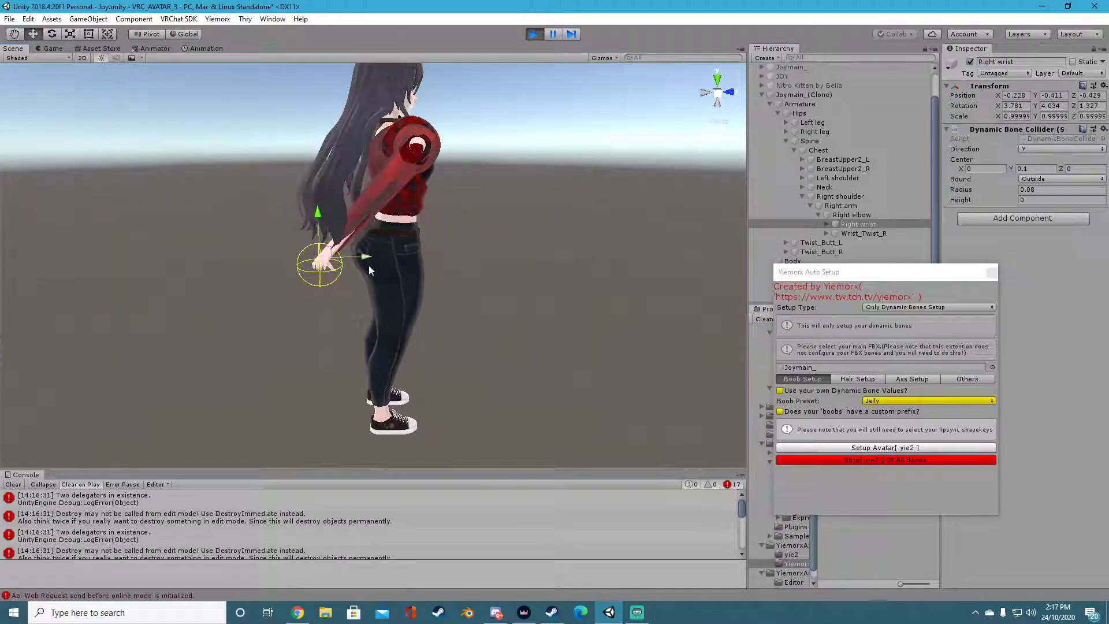
pyautogui.moveTo(369, 265); pyautogui.dragTo(376, 243)
pyautogui.click(534, 36)
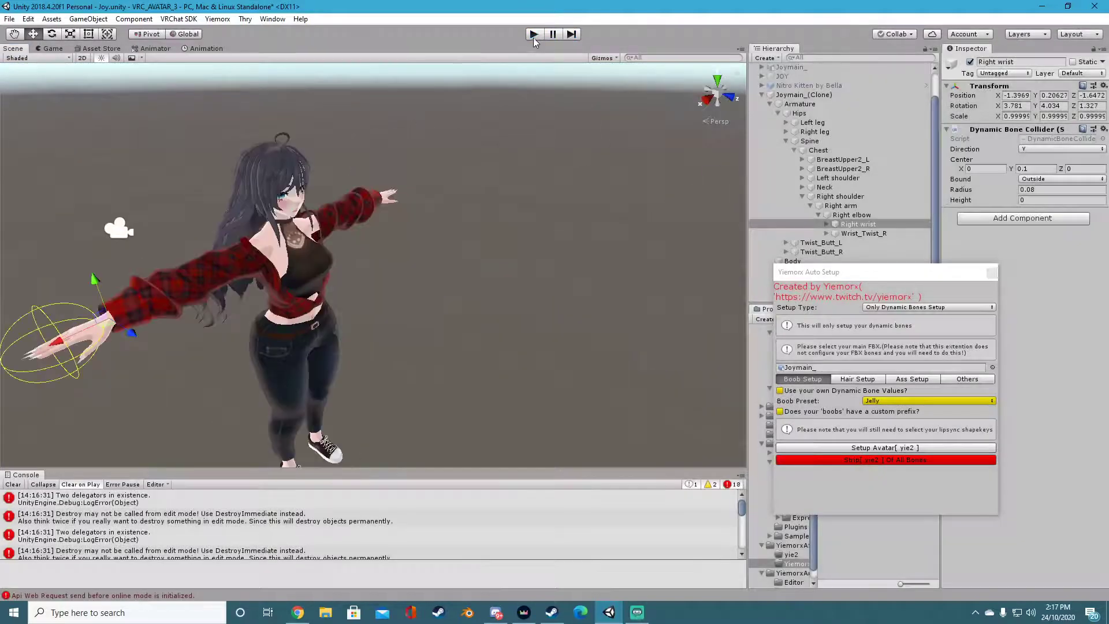
# Step: Move the Yiemorx Auto Setup window off the hierarchy and clear the console messages
pyautogui.moveTo(901, 272); pyautogui.dragTo(745, 246)
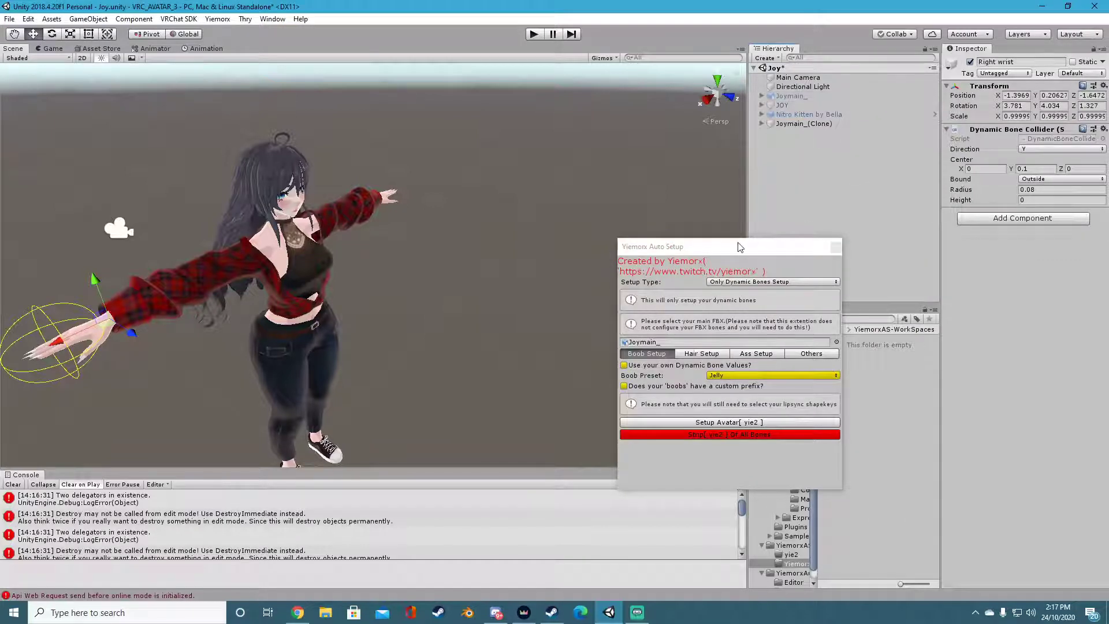
pyautogui.moveTo(740, 247); pyautogui.dragTo(641, 220)
pyautogui.click(12, 485)
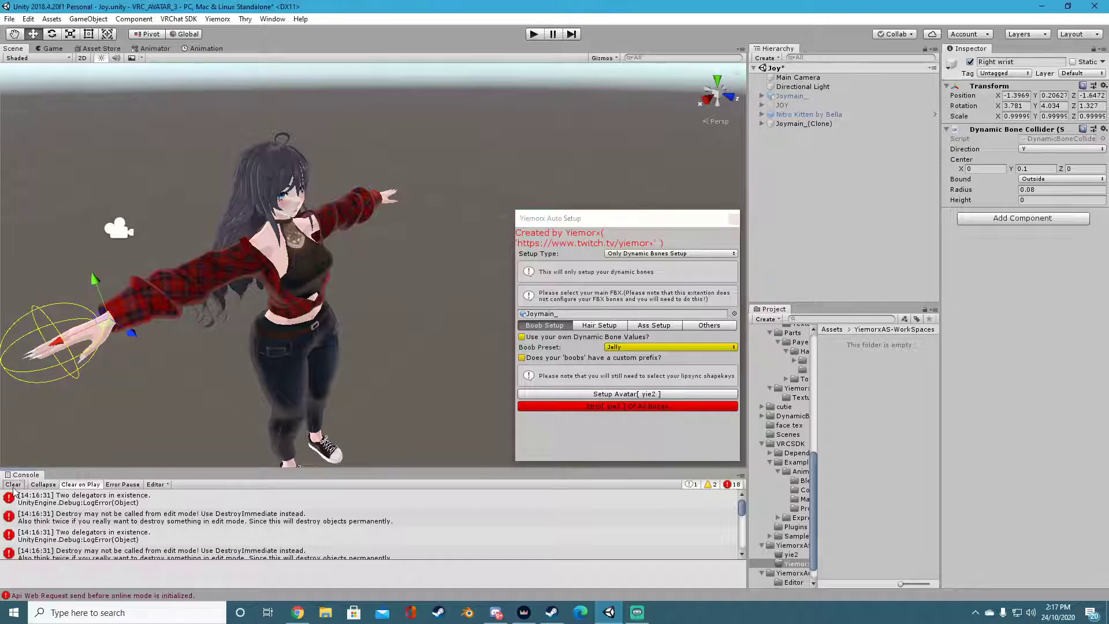
pyautogui.click(677, 228)
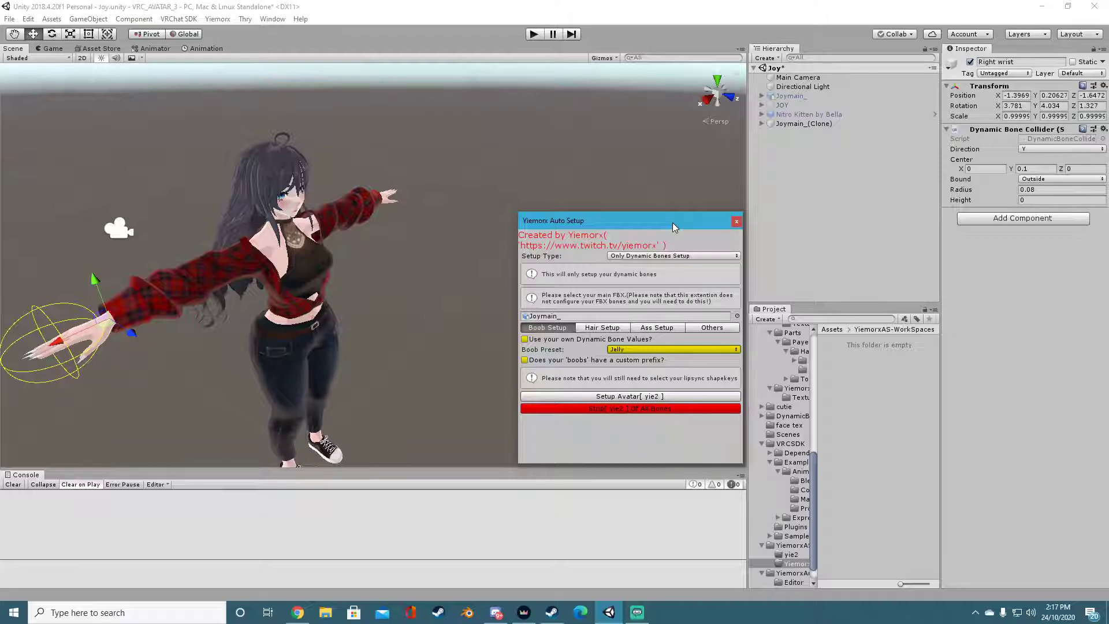
pyautogui.moveTo(673, 223); pyautogui.dragTo(673, 223)
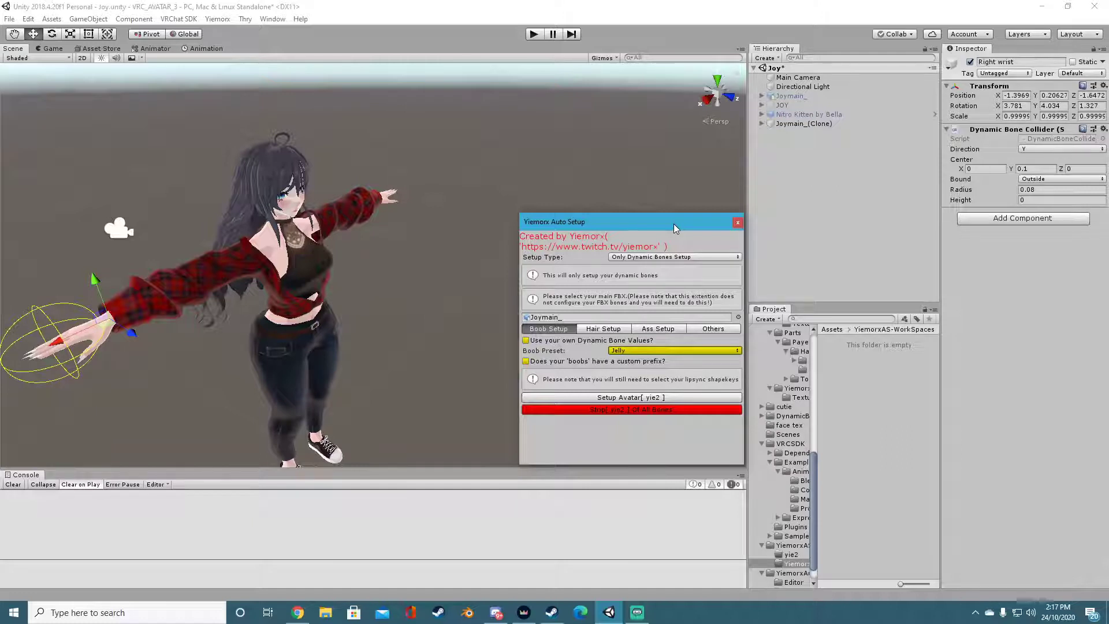
pyautogui.click(646, 258)
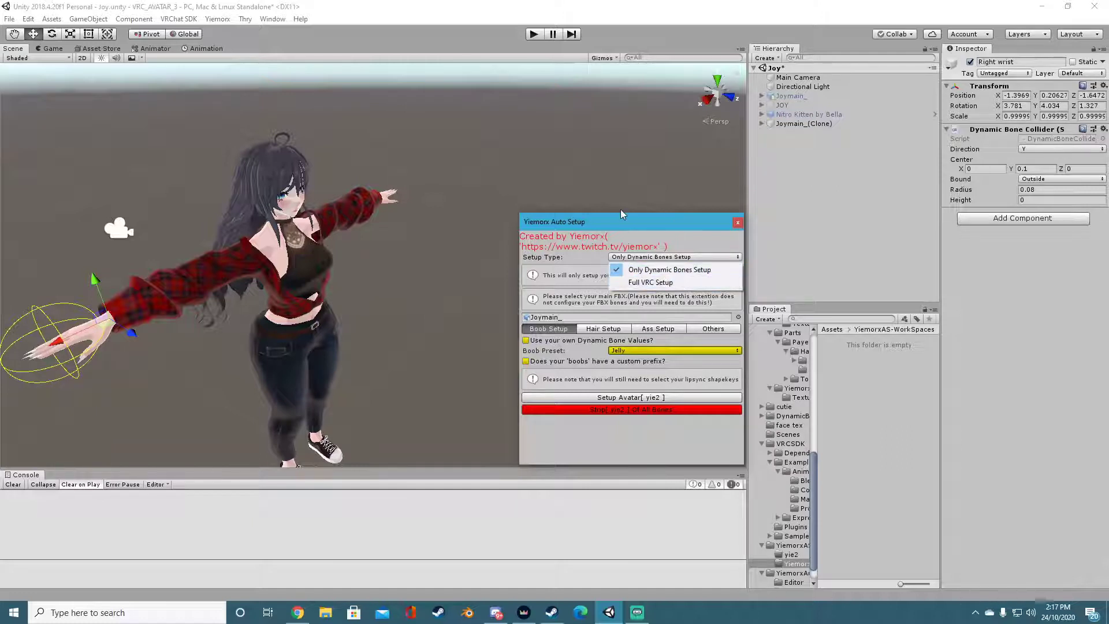
pyautogui.click(630, 225)
pyautogui.moveTo(659, 216)
pyautogui.mouseDown()
pyautogui.moveTo(650, 213)
pyautogui.moveTo(660, 217)
pyautogui.mouseUp()
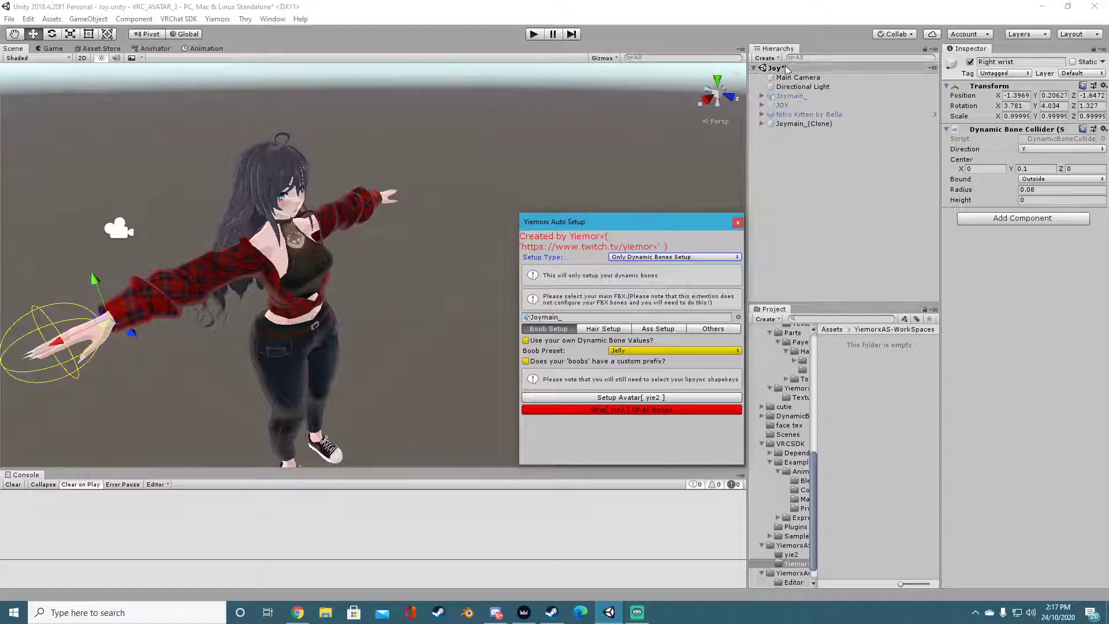
# Step: Delete Joymain_(Clone) from the scene and reactivate the original Joymain_ avatar
pyautogui.click(789, 96)
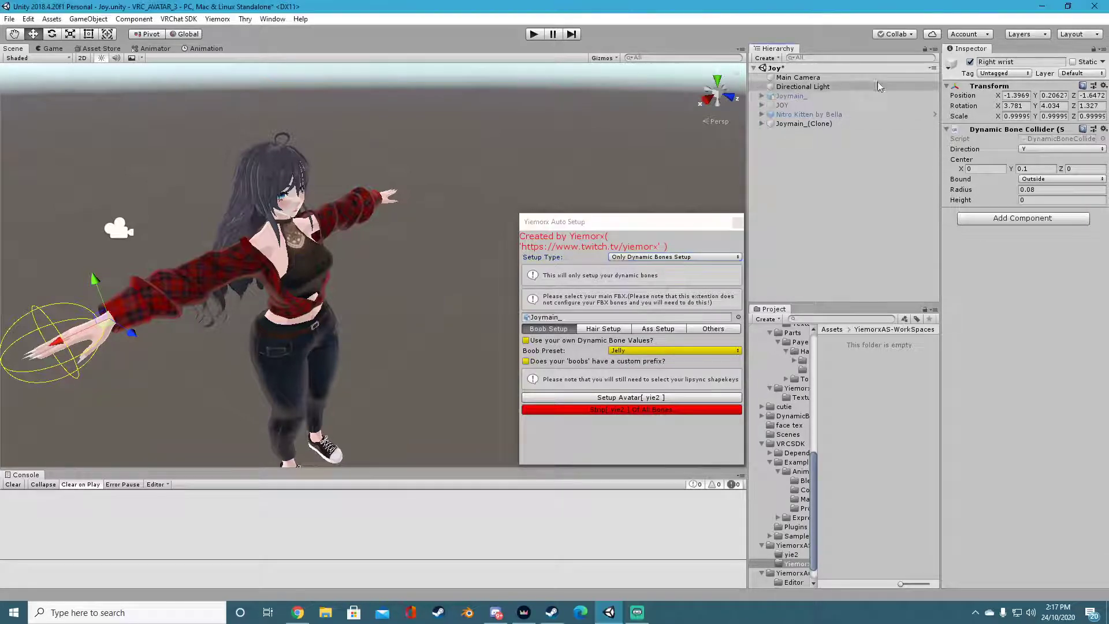
pyautogui.click(812, 124)
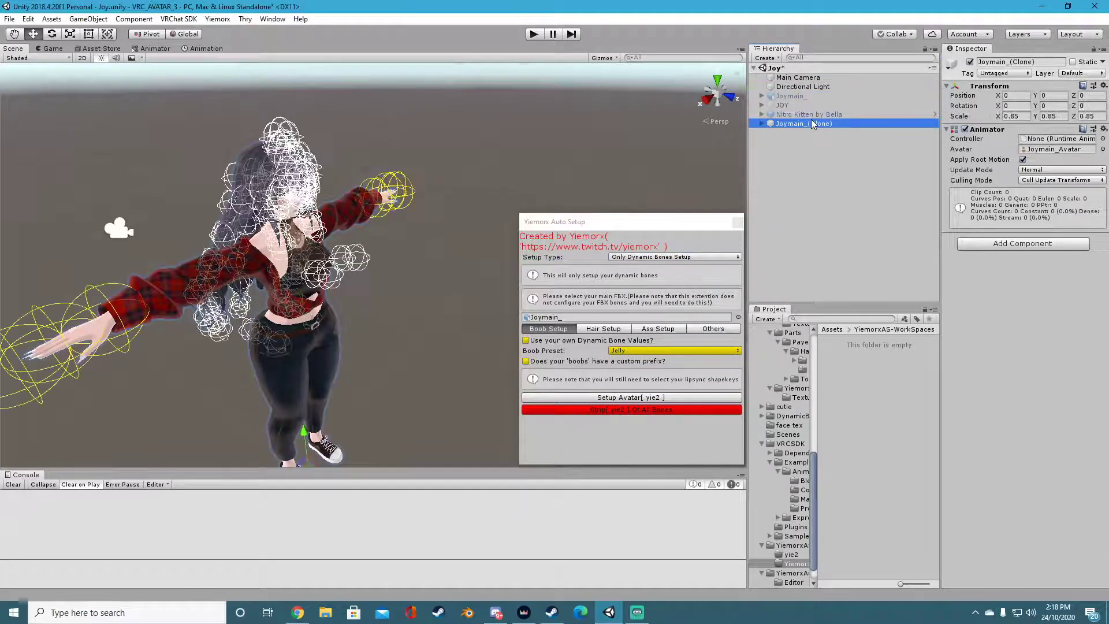
pyautogui.press('Delete')
pyautogui.click(789, 96)
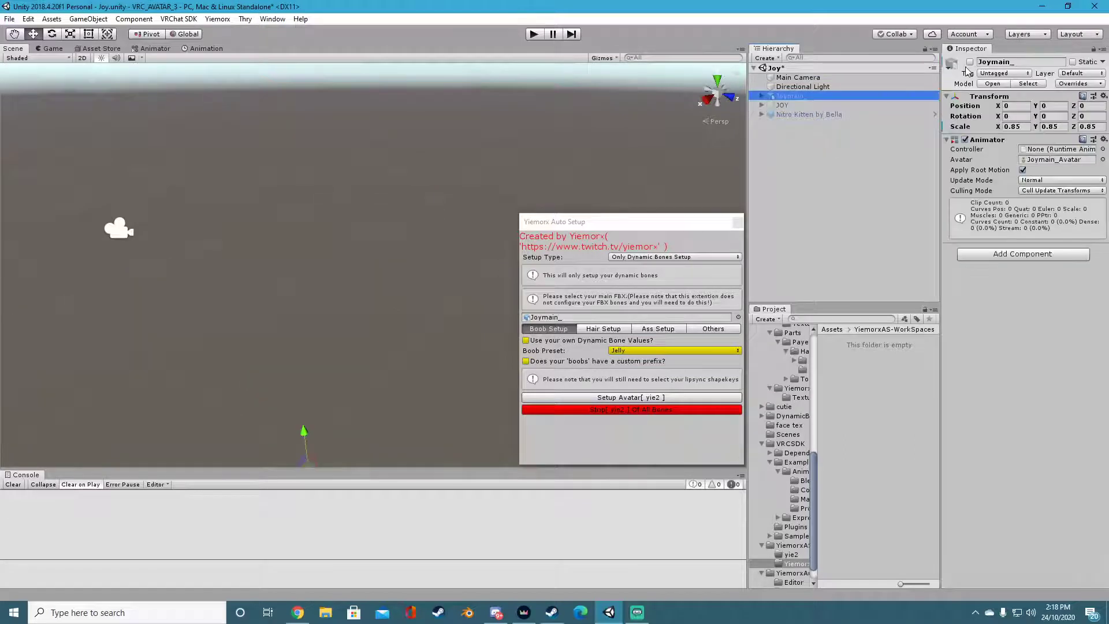
pyautogui.click(971, 62)
pyautogui.moveTo(407, 237); pyautogui.dragTo(388, 234, button='right')
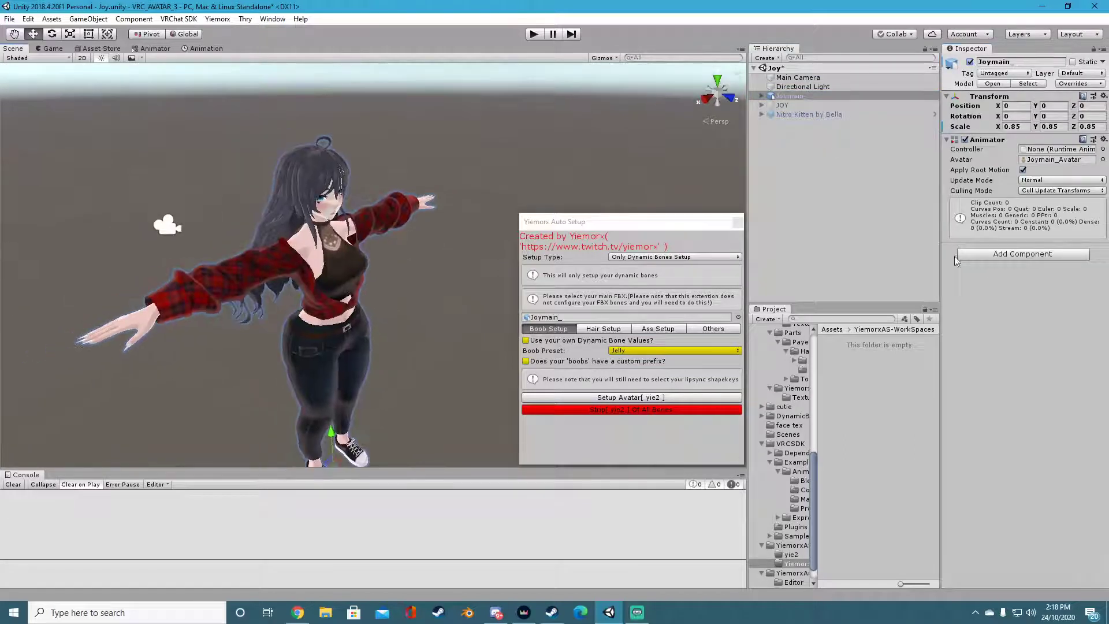
pyautogui.click(998, 254)
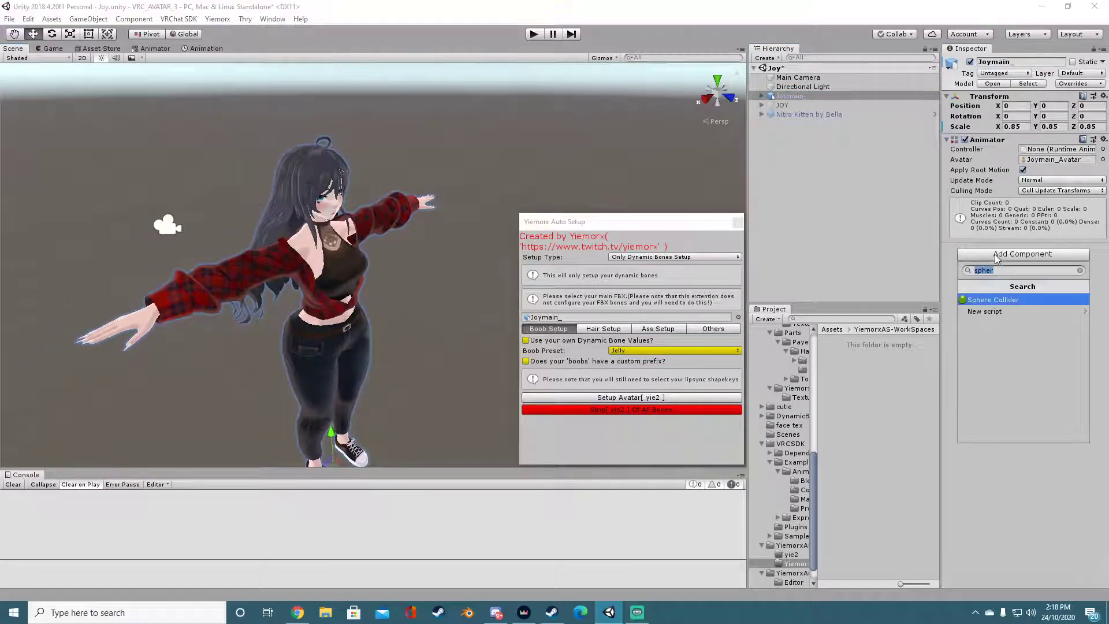
pyautogui.click(785, 96)
pyautogui.moveTo(325, 249); pyautogui.dragTo(331, 177, button='right')
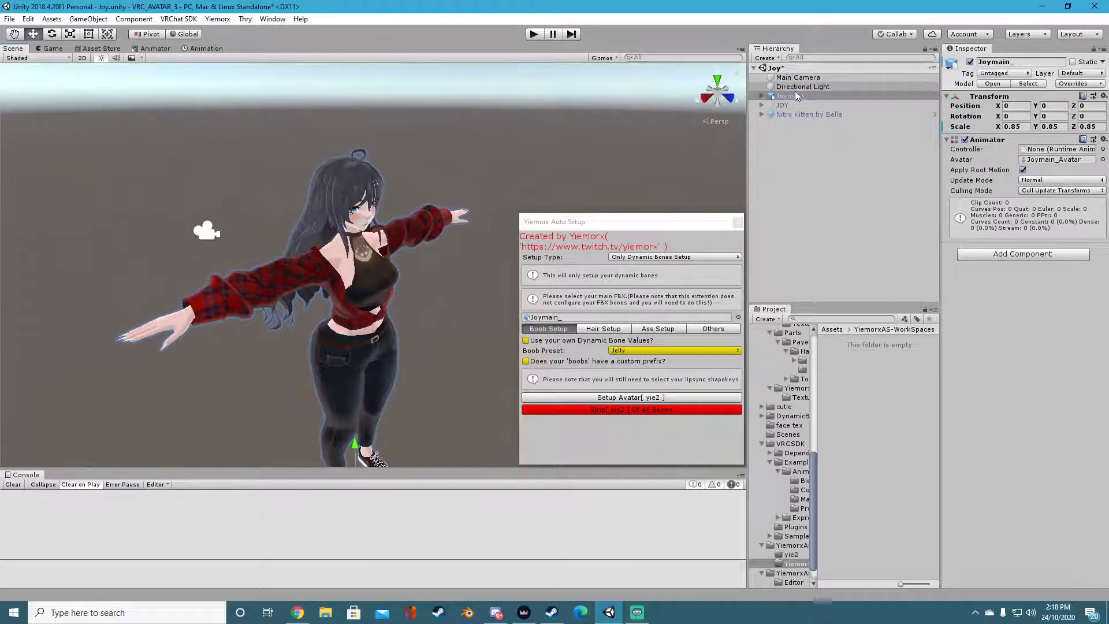
pyautogui.moveTo(797, 96); pyautogui.dragTo(599, 315)
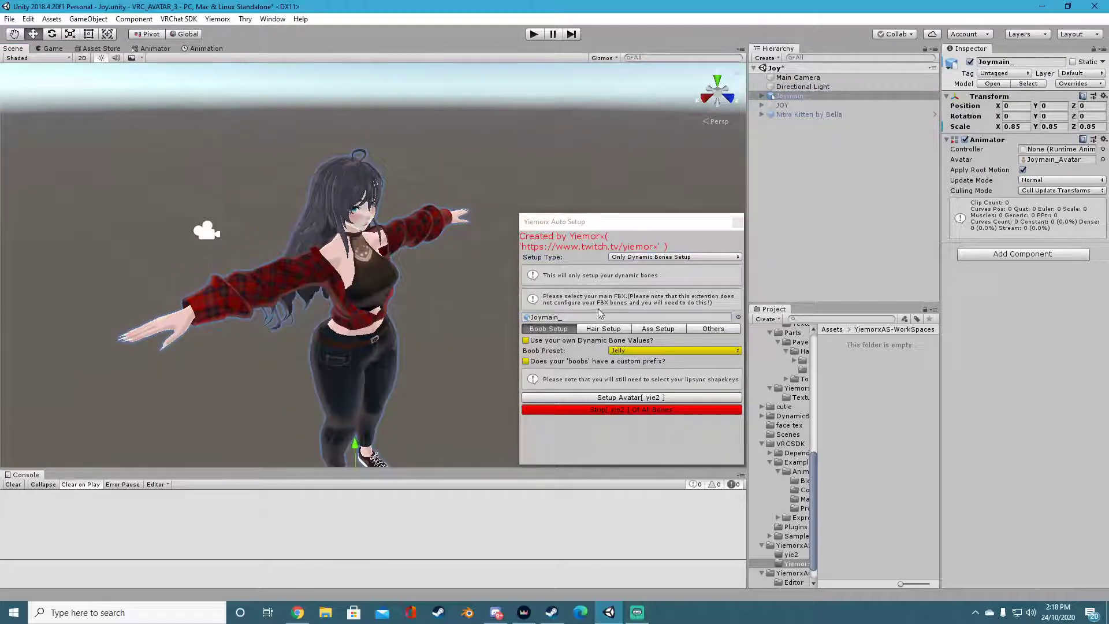
pyautogui.click(603, 329)
pyautogui.click(526, 330)
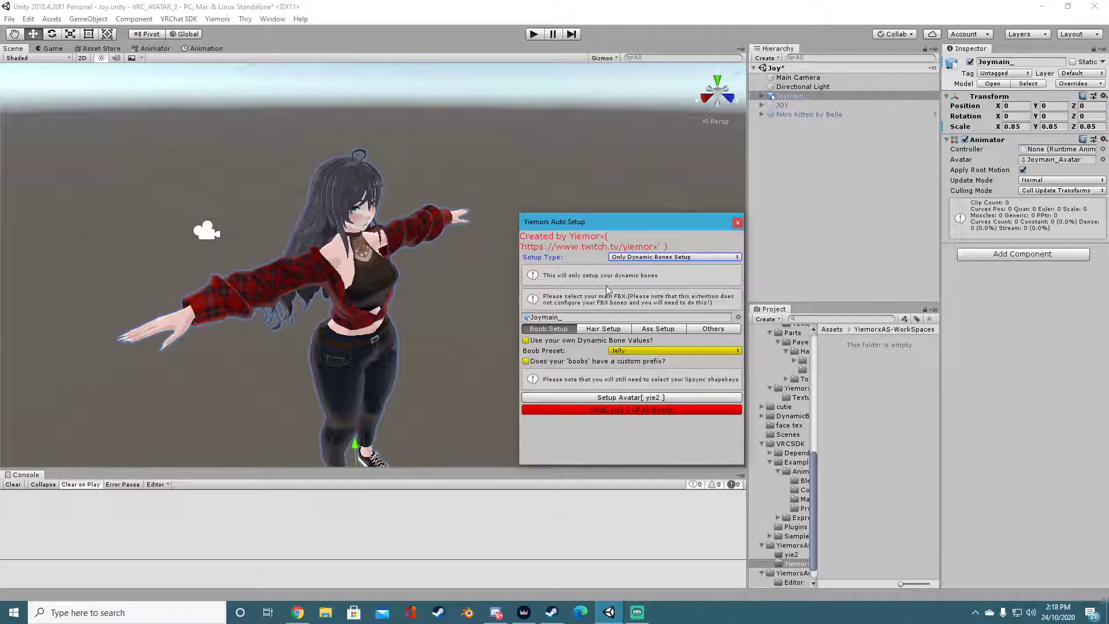
pyautogui.moveTo(618, 223); pyautogui.dragTo(616, 219)
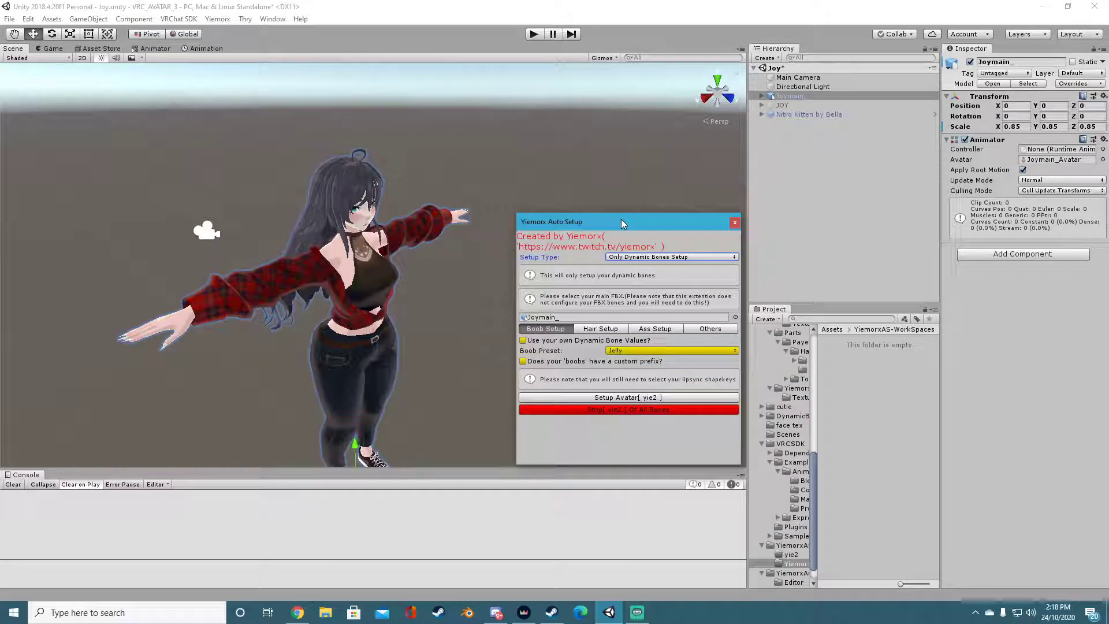
pyautogui.moveTo(661, 222); pyautogui.dragTo(662, 218)
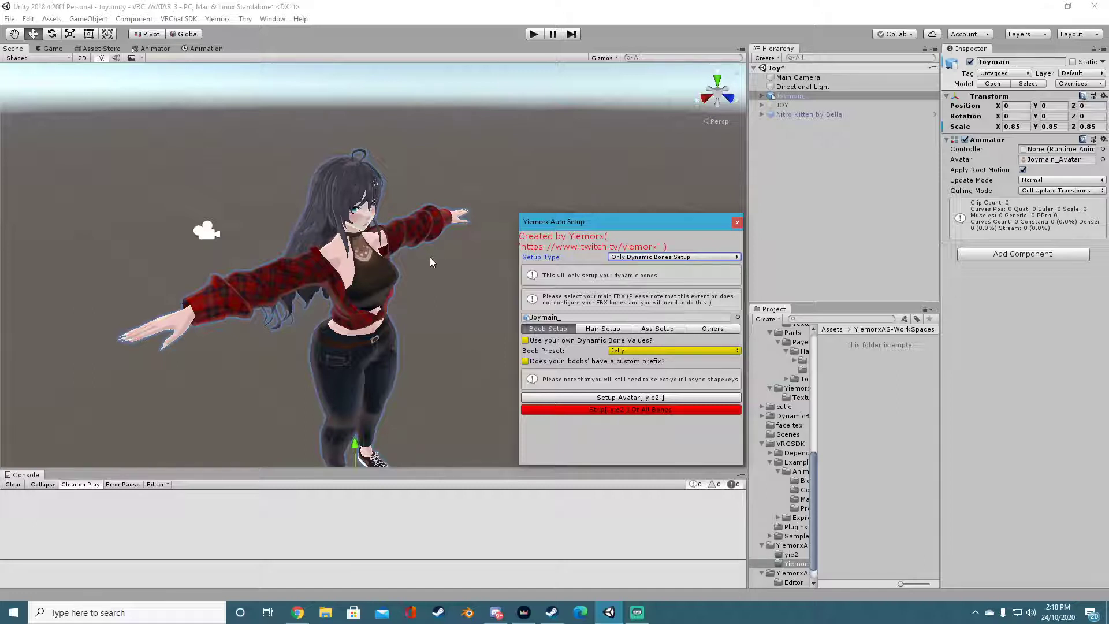
pyautogui.keyDown('alt'); pyautogui.moveTo(430, 257); pyautogui.dragTo(360, 245); pyautogui.keyUp('alt')
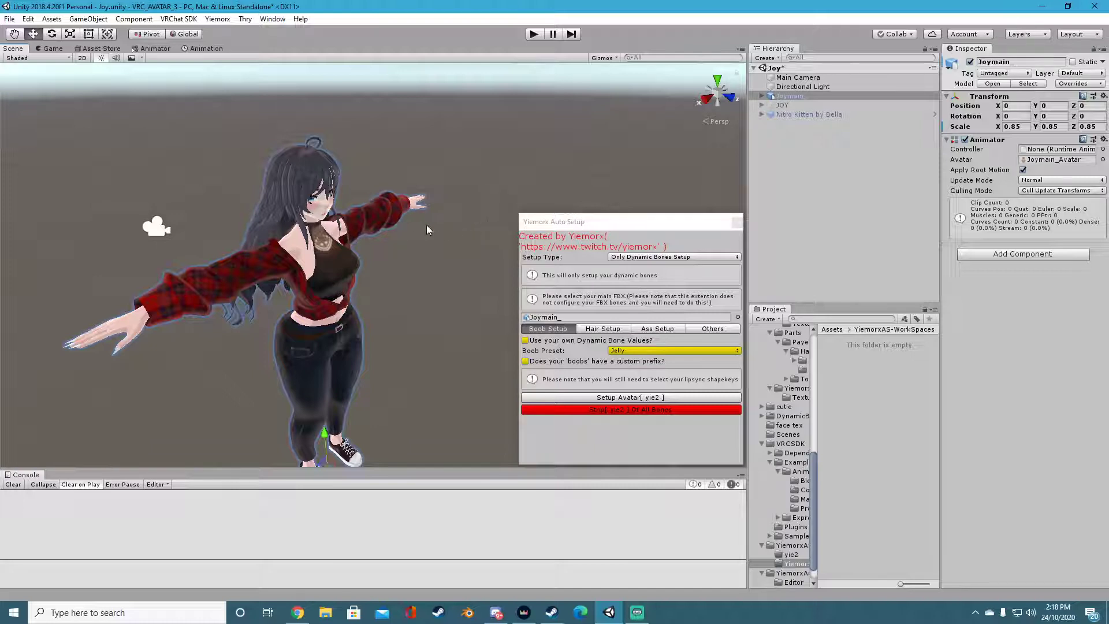
pyautogui.keyDown('alt'); pyautogui.moveTo(427, 230); pyautogui.dragTo(387, 228); pyautogui.keyUp('alt')
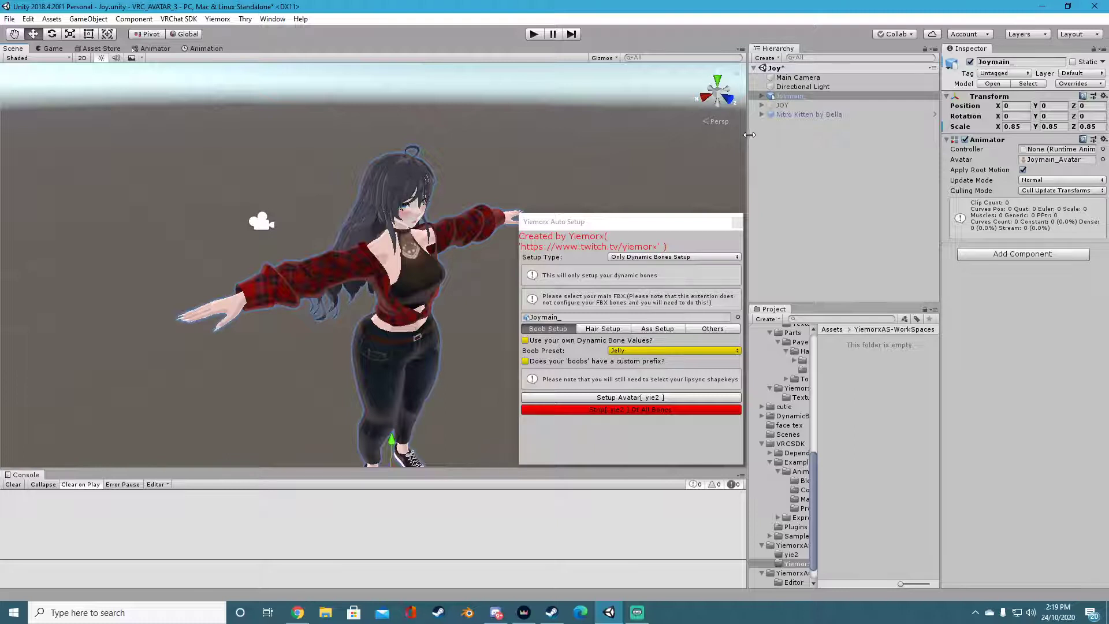
# Step: Widen the Scene view and move the Yiemorx Auto Setup window clear of the avatar
pyautogui.moveTo(749, 135); pyautogui.dragTo(817, 135)
pyautogui.click(624, 224)
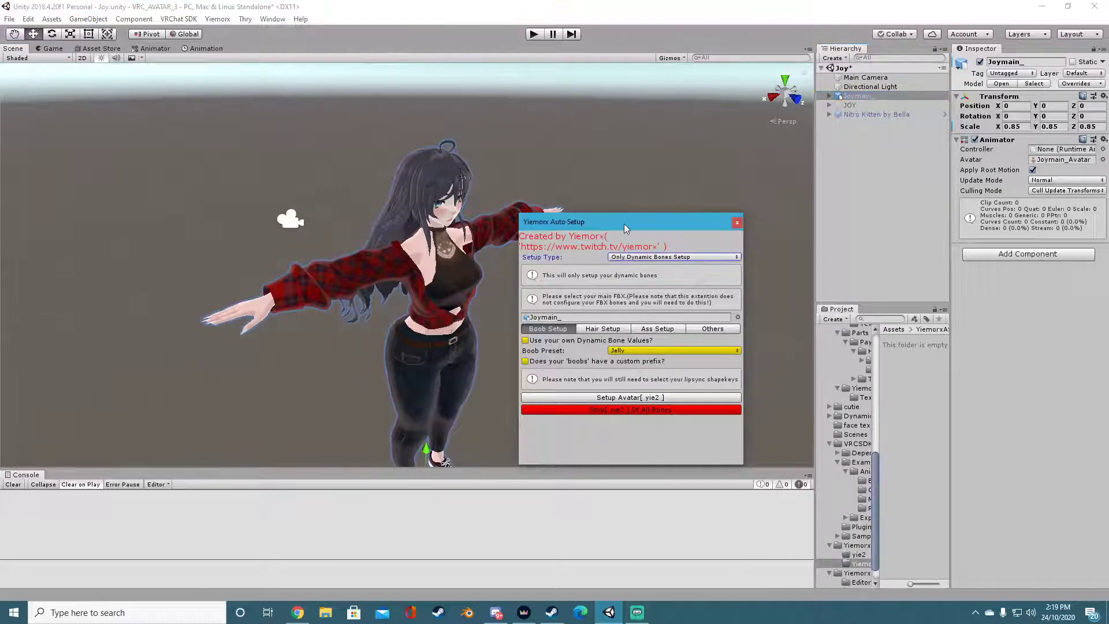
pyautogui.moveTo(624, 224); pyautogui.dragTo(692, 222)
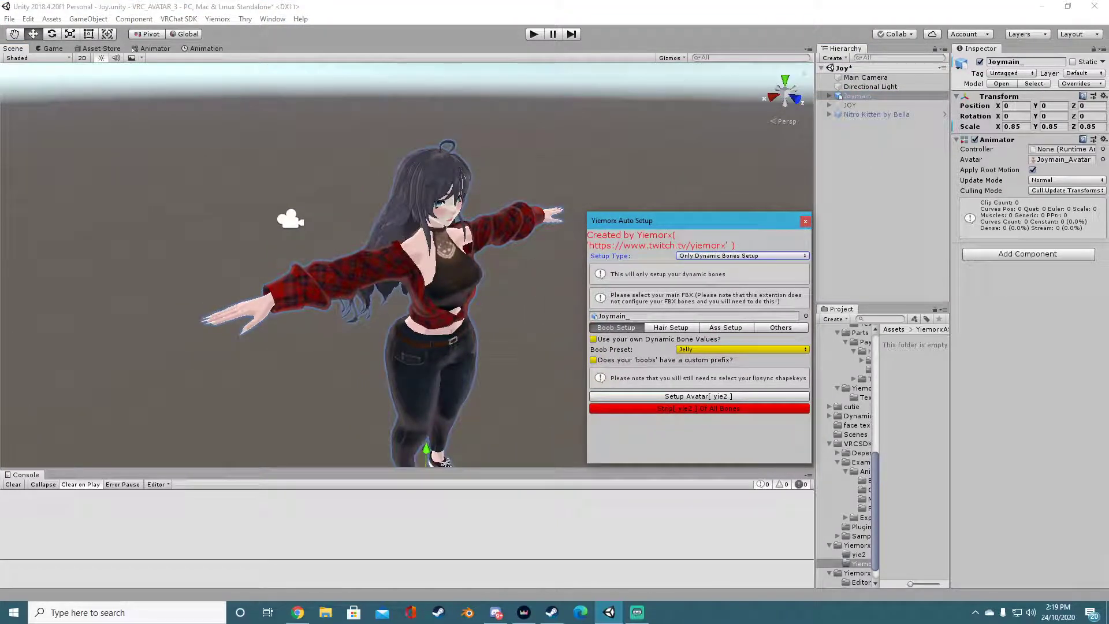